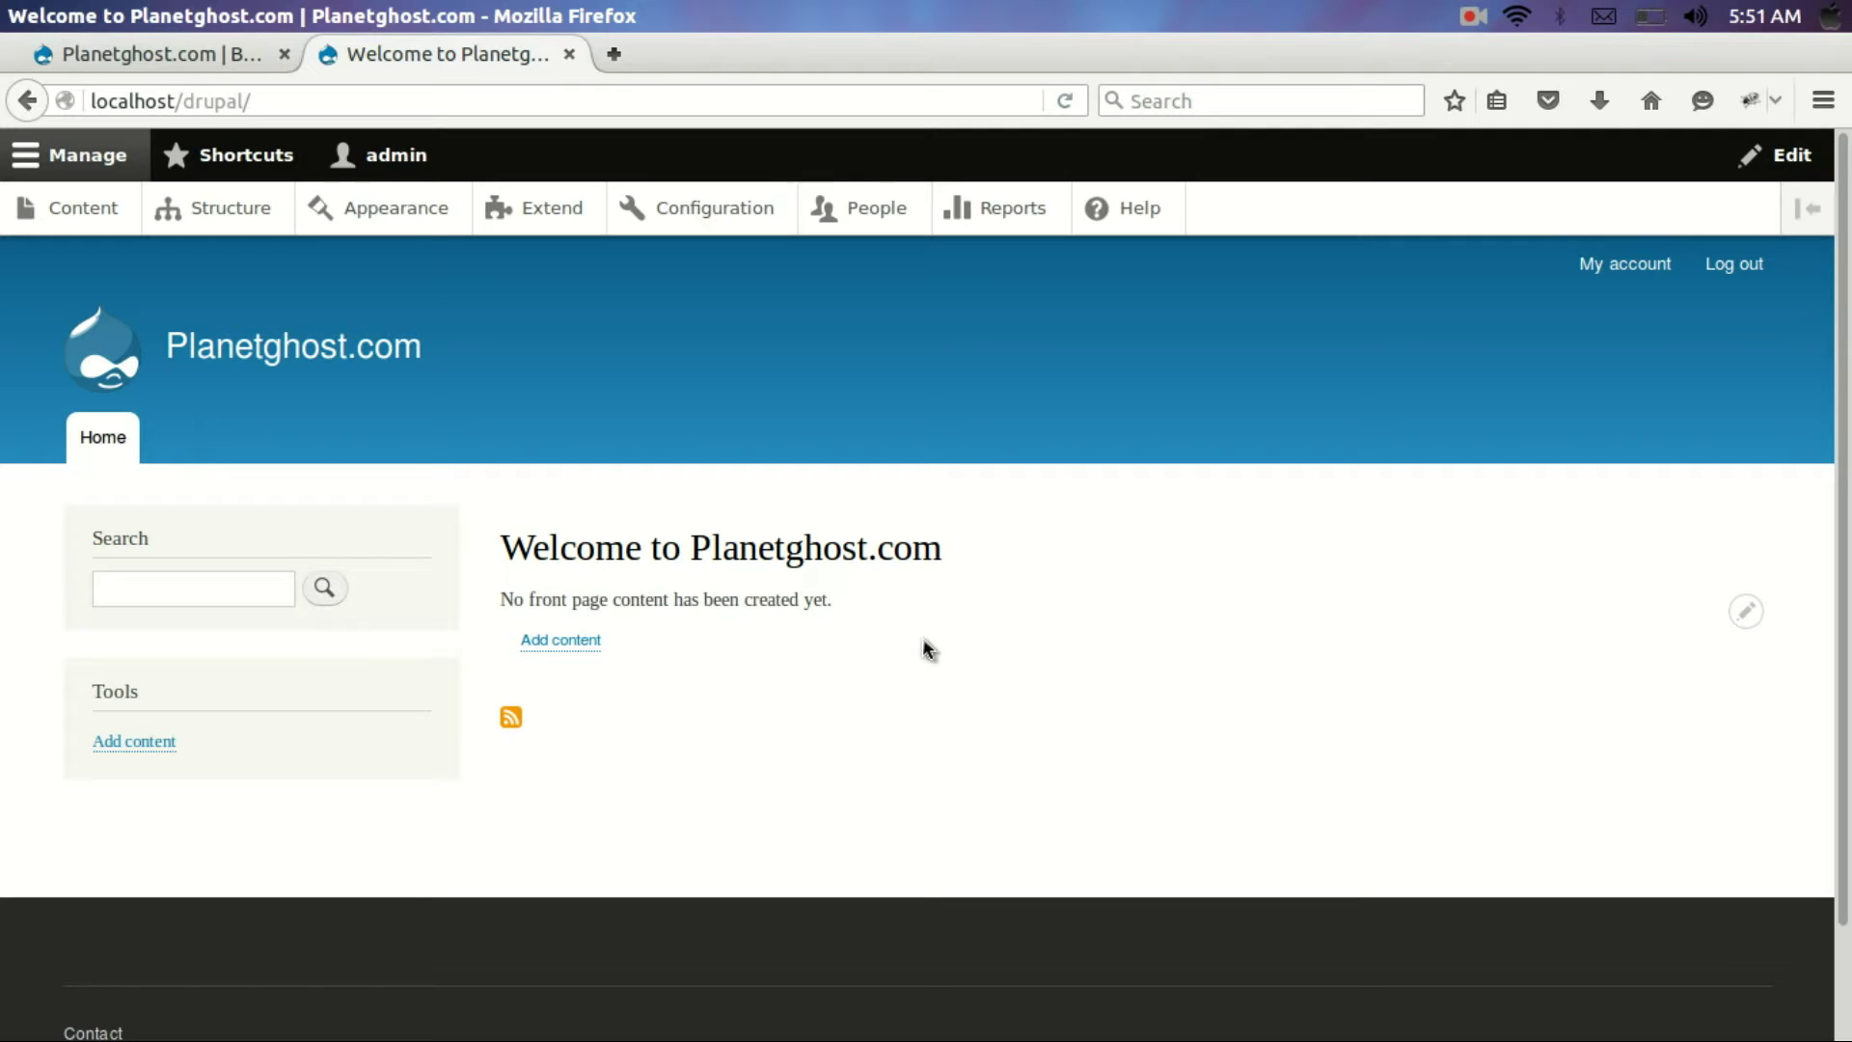
pyautogui.click(1476, 17)
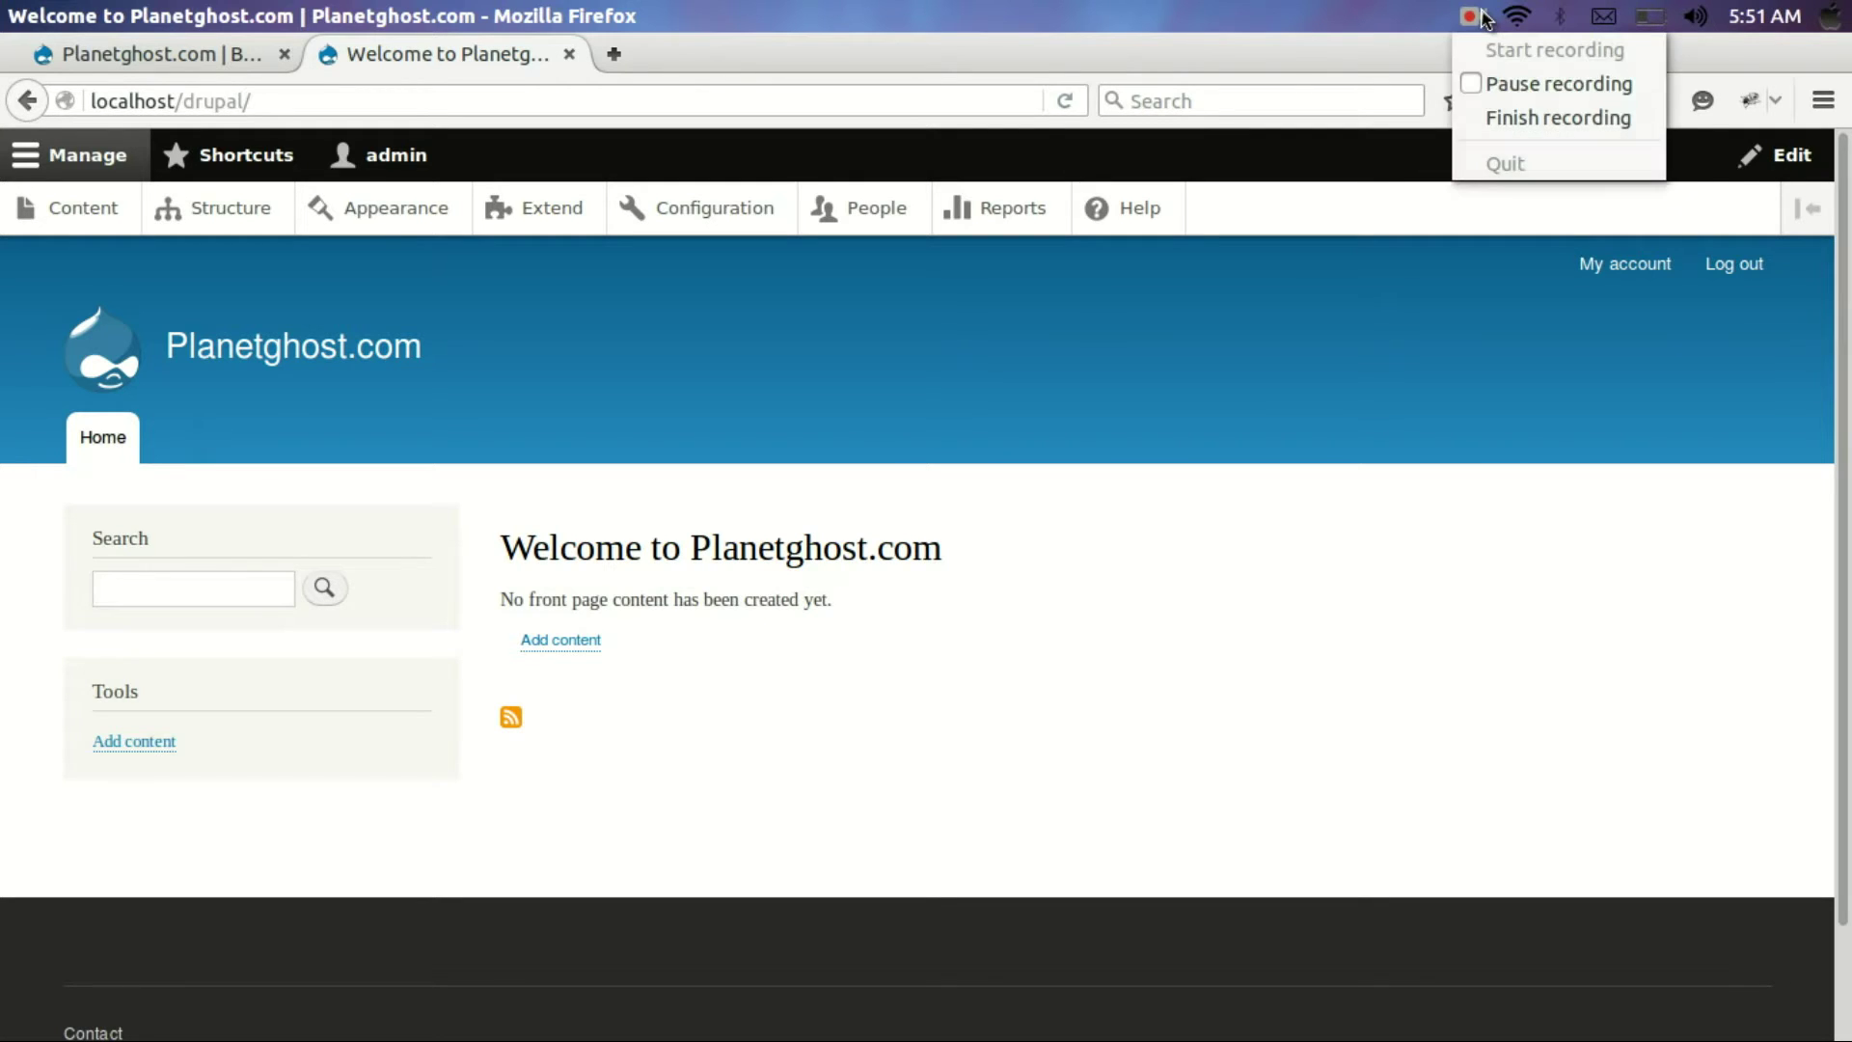
pyautogui.click(1511, 120)
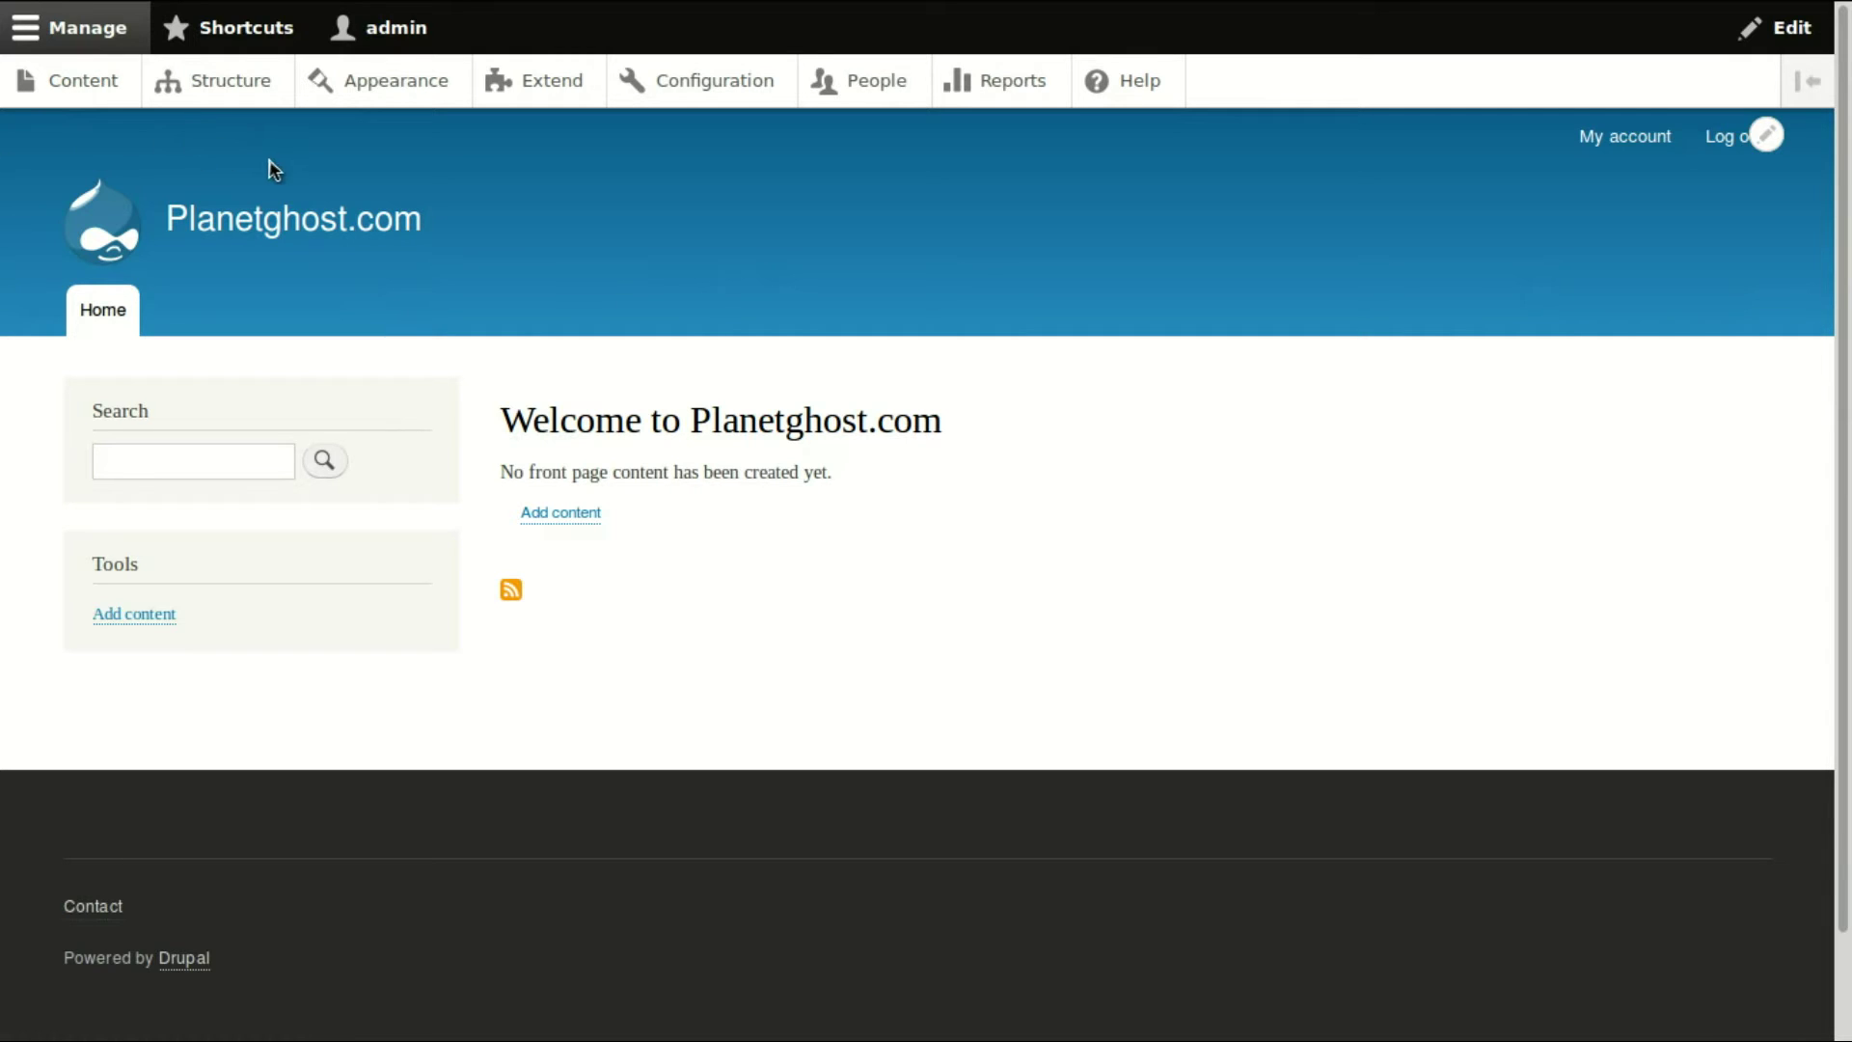
# Start a new basic page titled About and write a short body sentence introducing the author by name
pyautogui.click(85, 86)
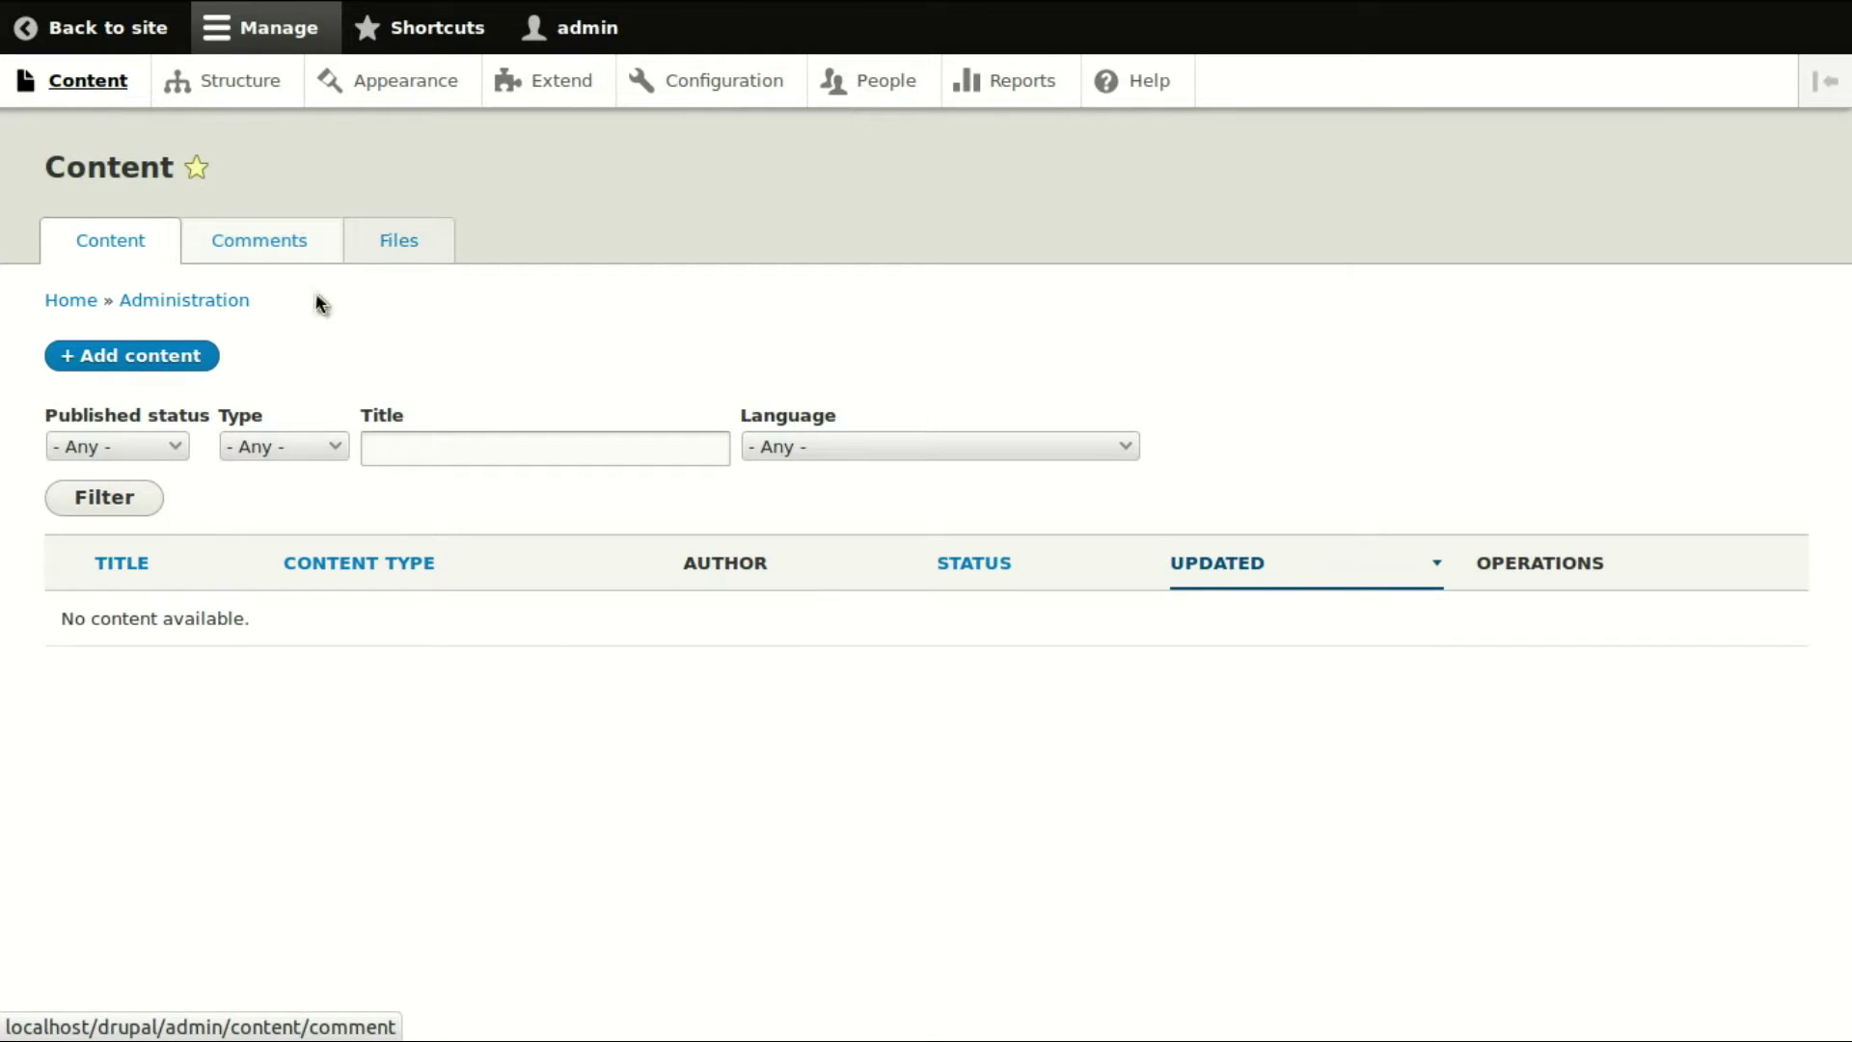
pyautogui.click(155, 364)
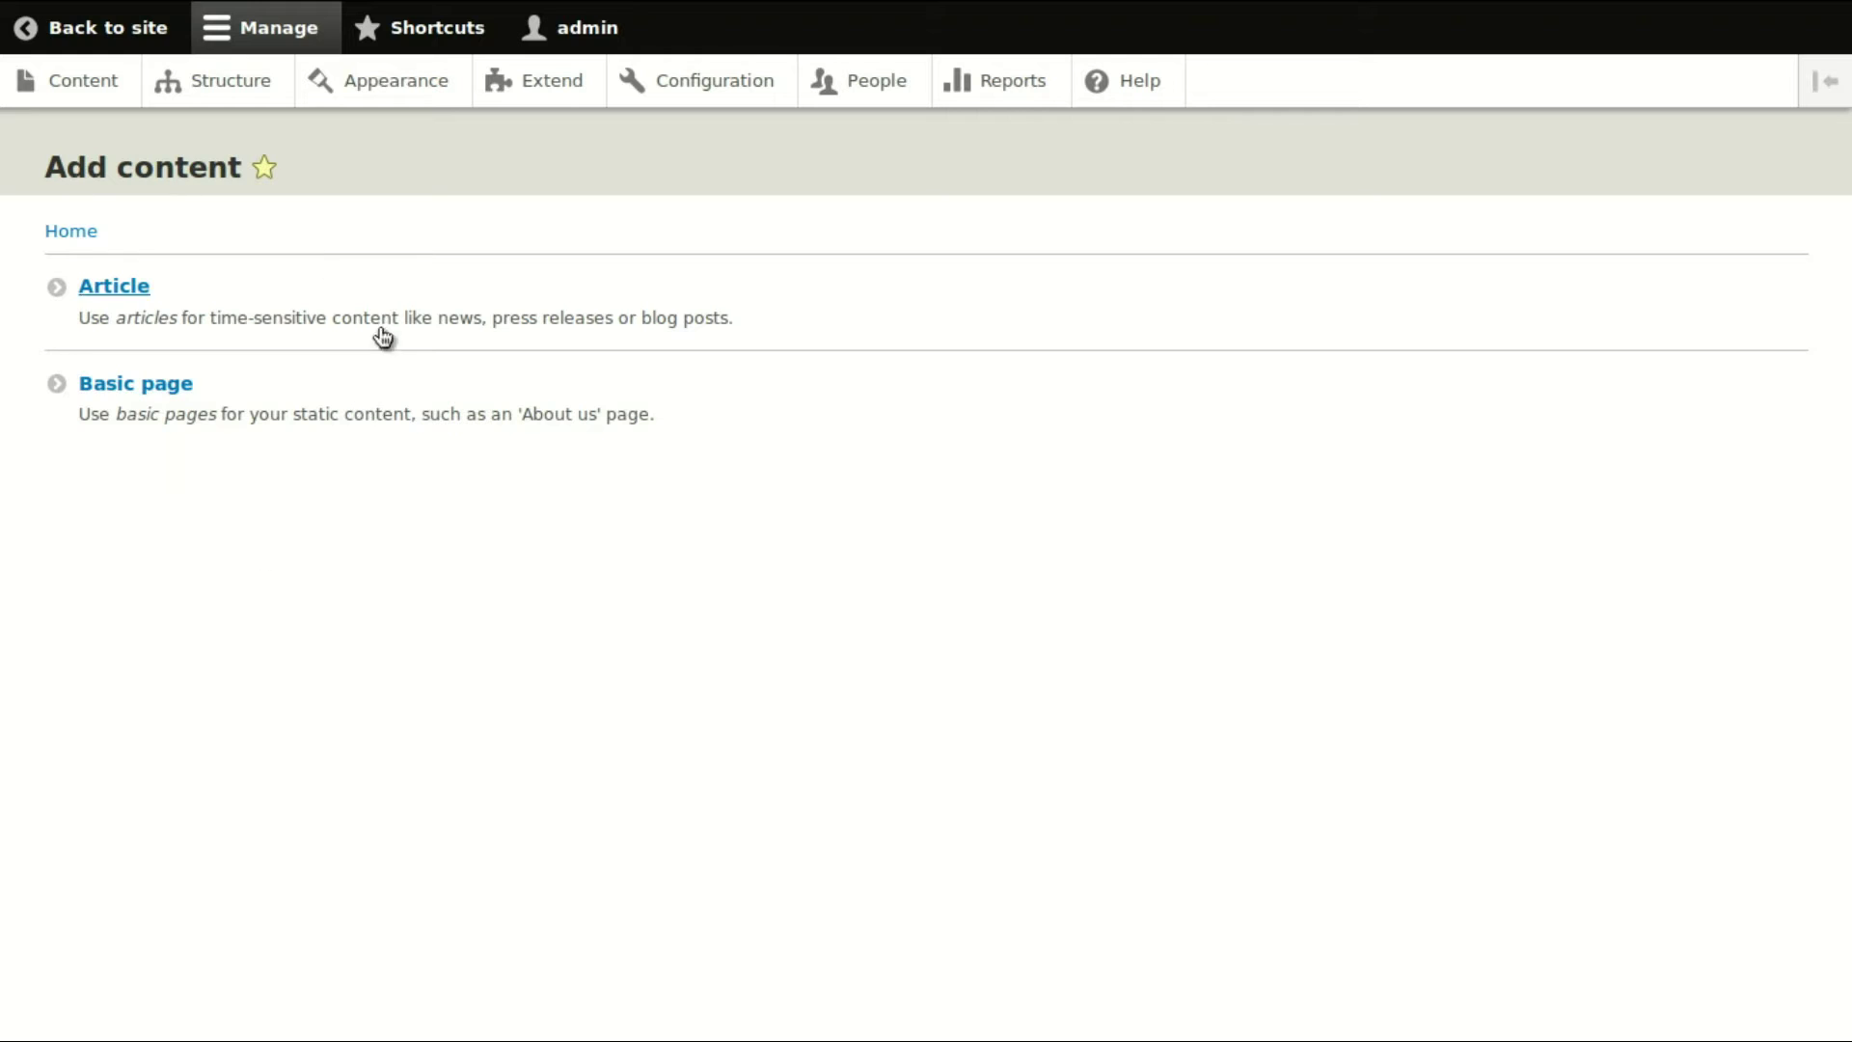
pyautogui.click(158, 390)
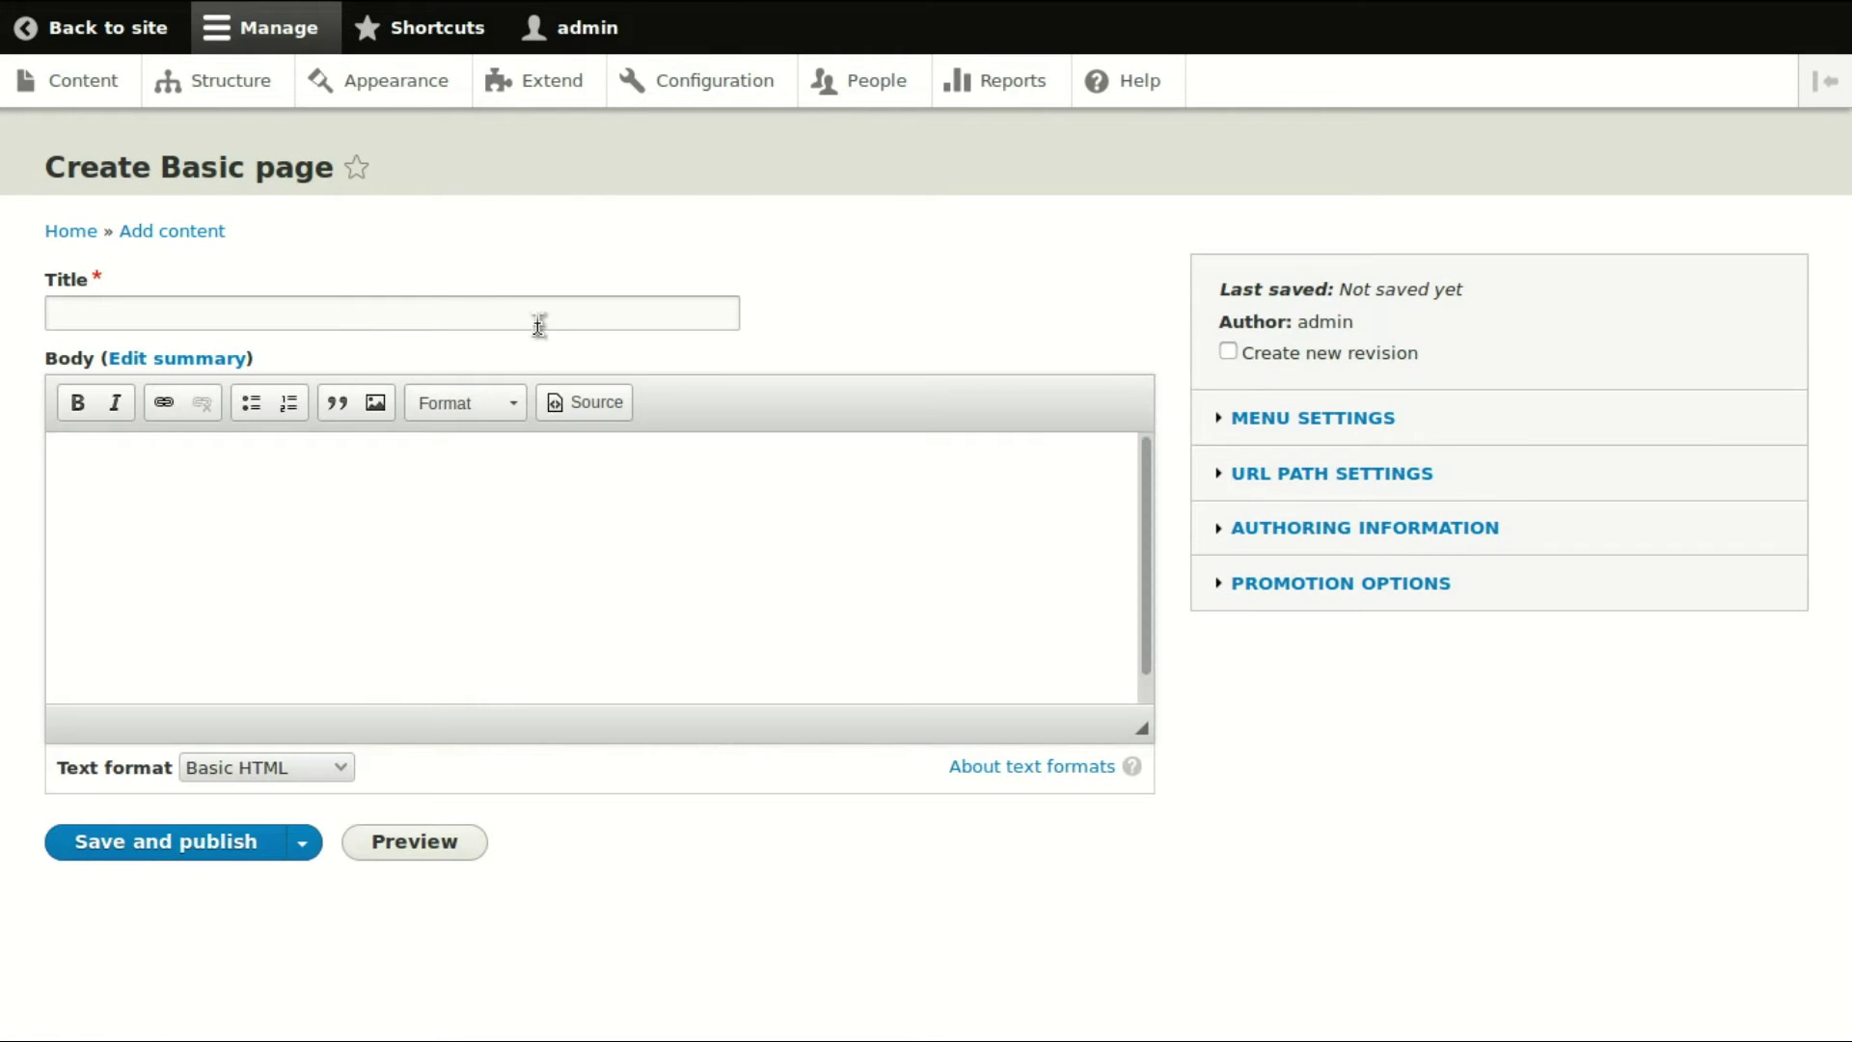
pyautogui.click(539, 322)
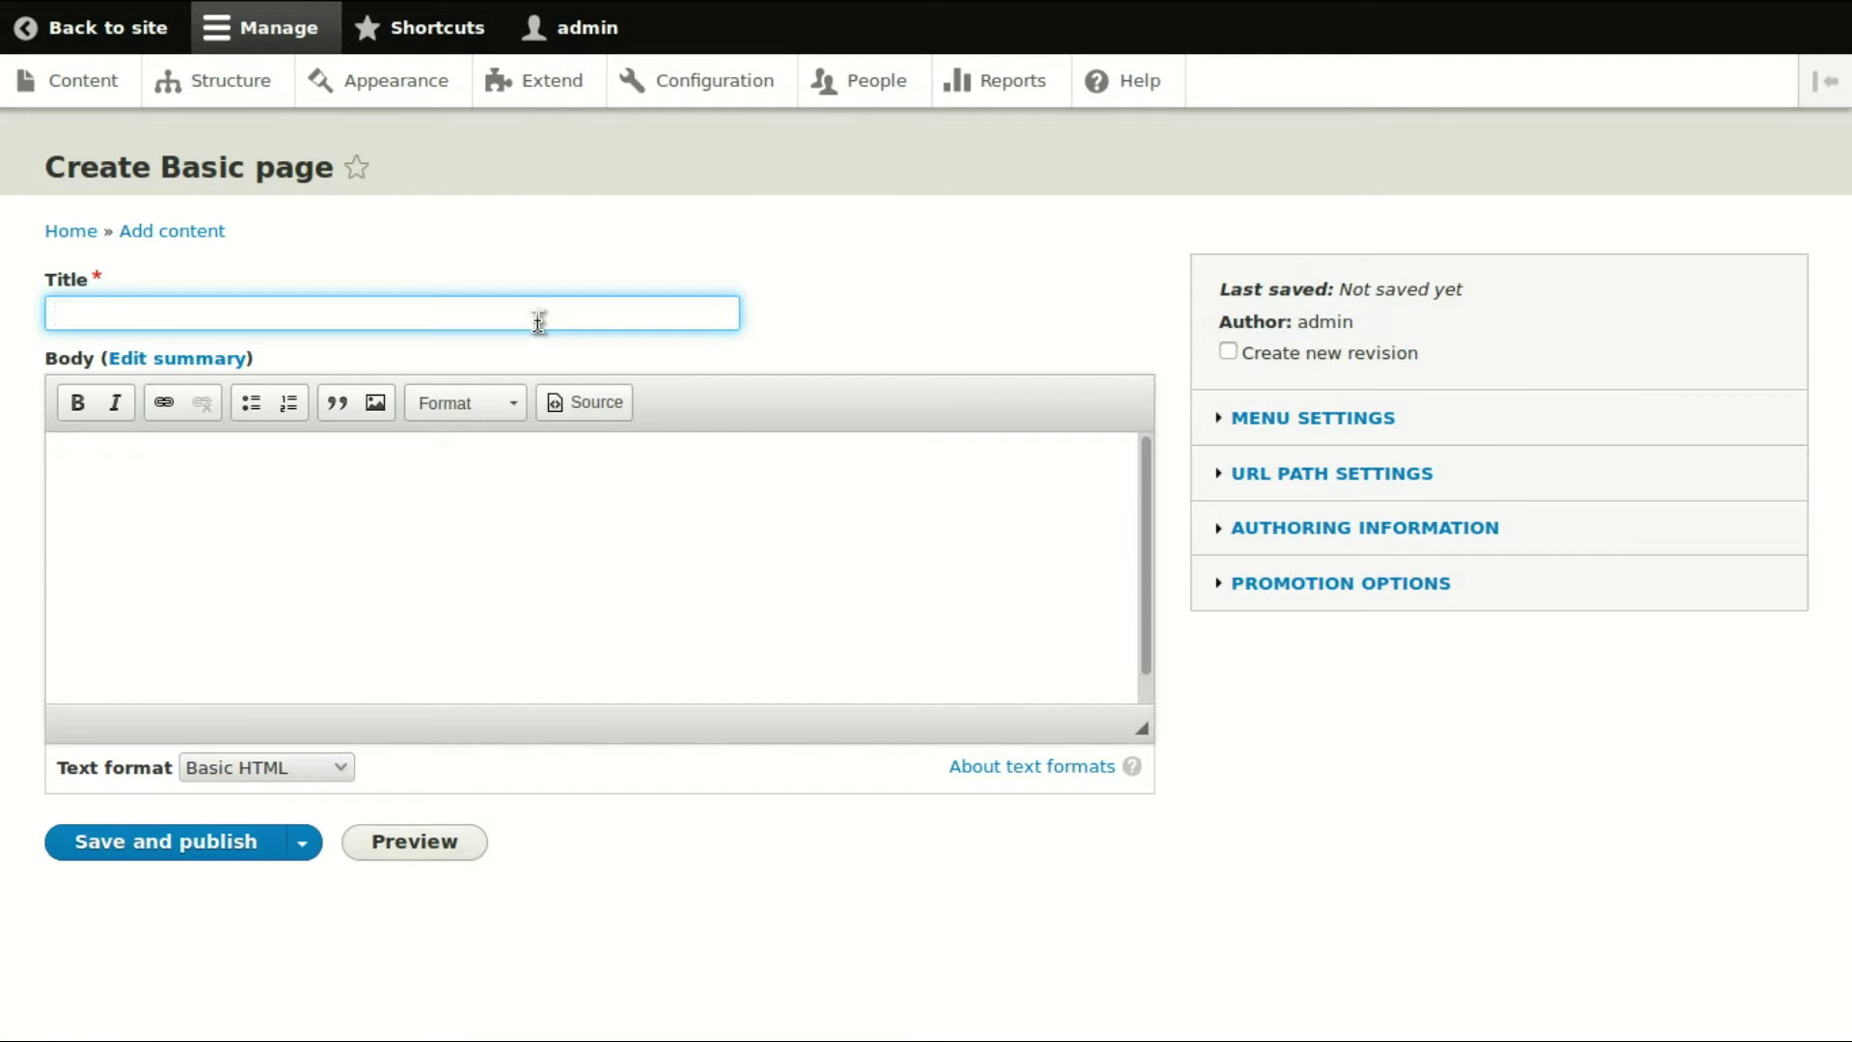
pyautogui.click(539, 322)
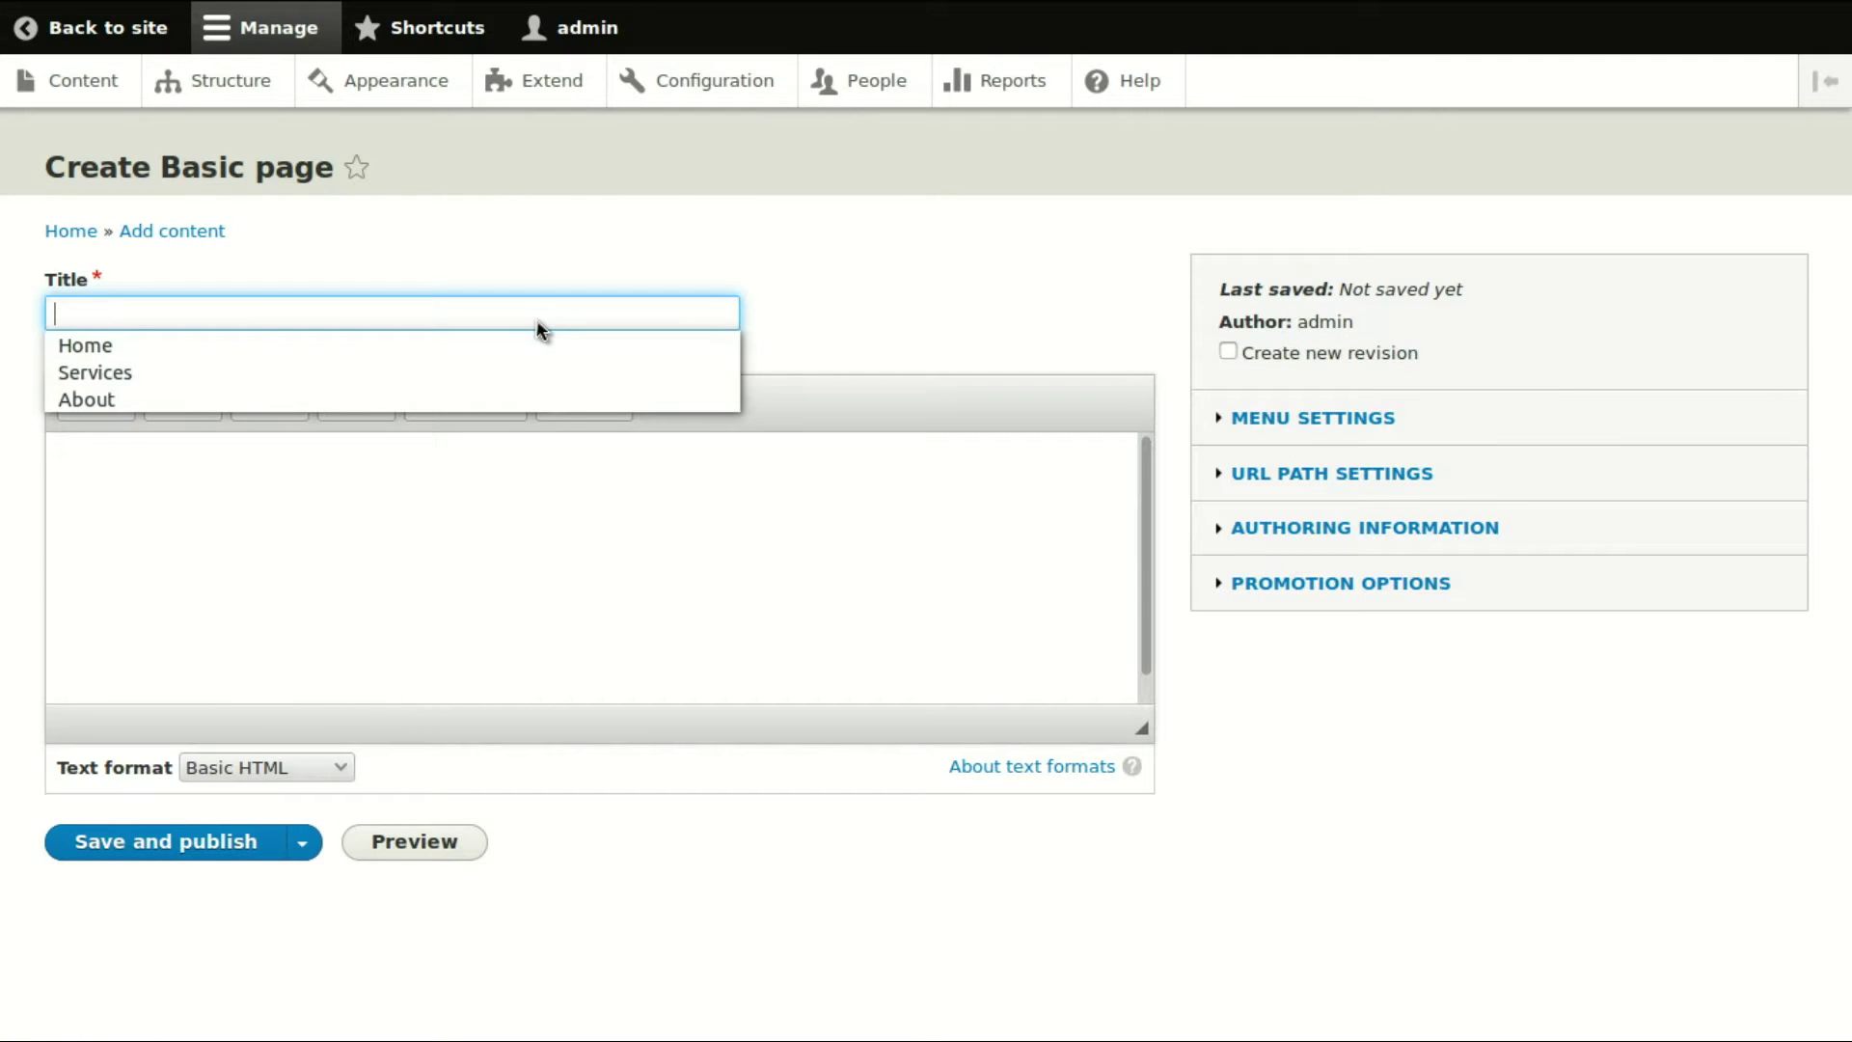
pyautogui.click(538, 399)
pyautogui.click(538, 497)
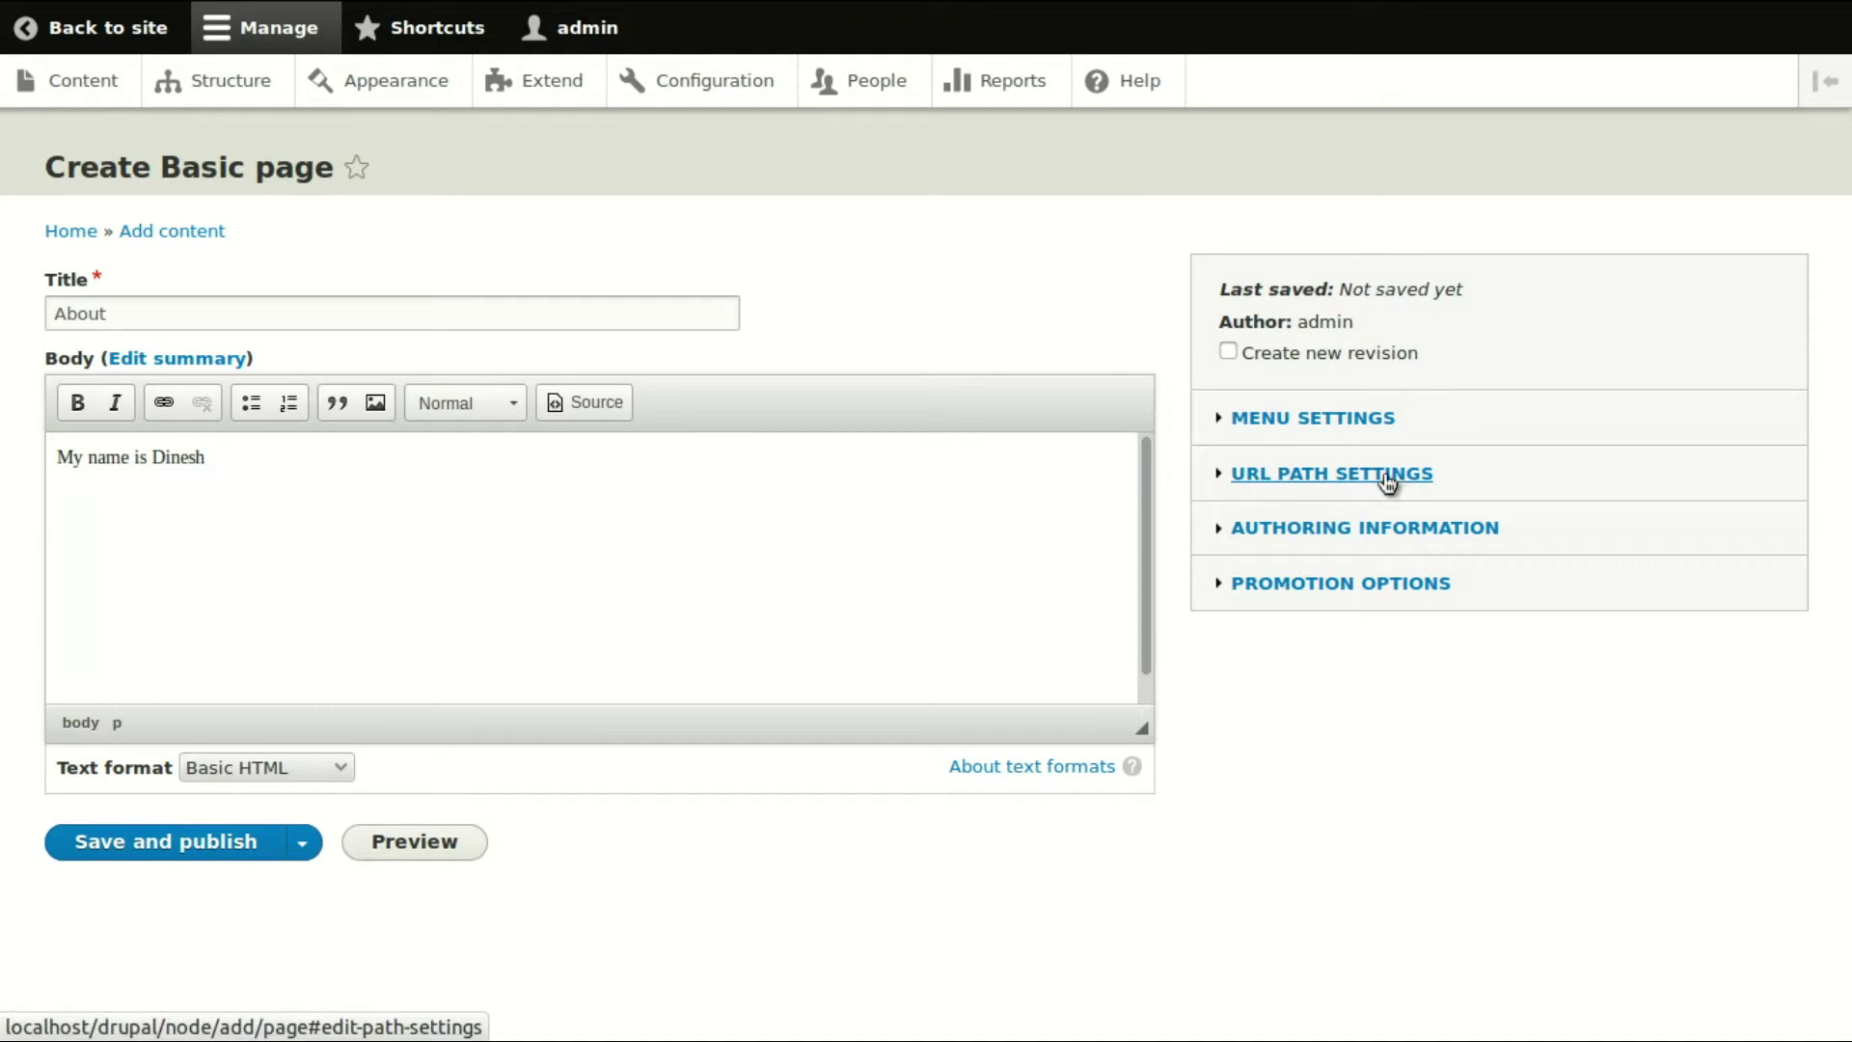
# Set the About page's URL alias to /about in its URL path settings
pyautogui.click(1344, 429)
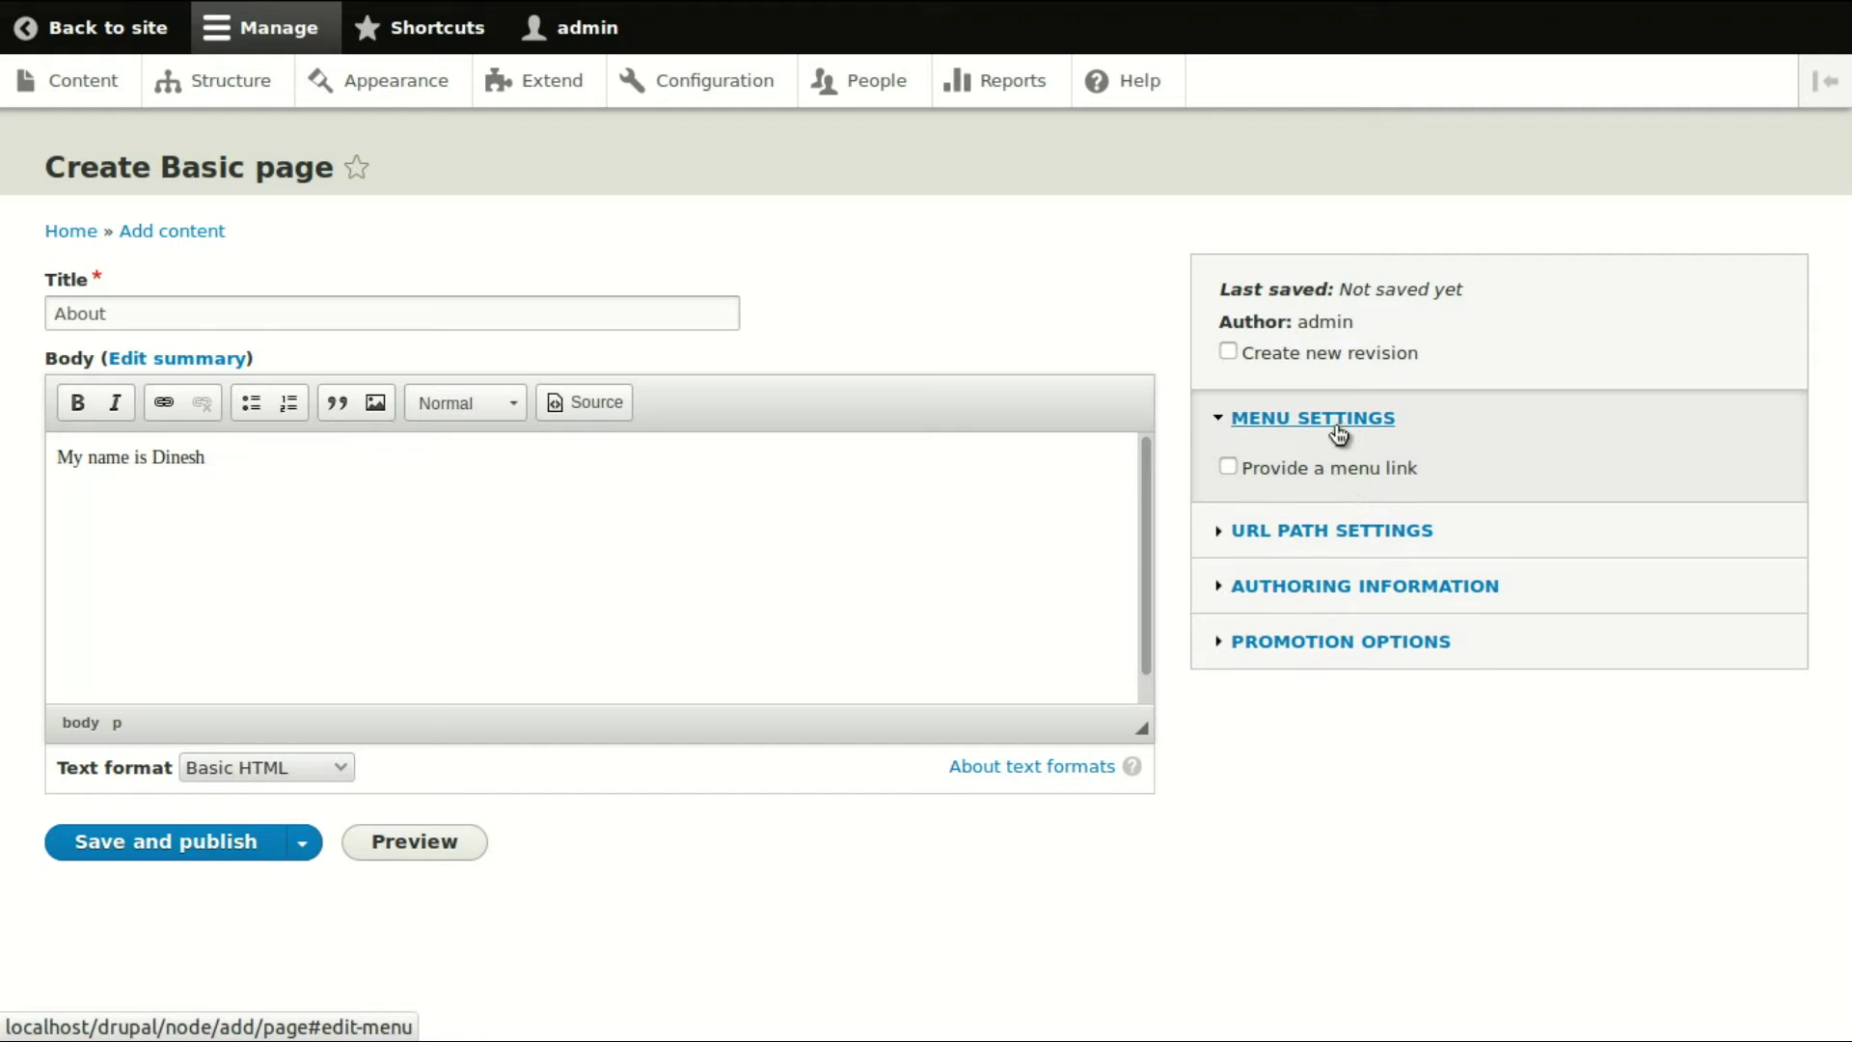
pyautogui.click(1322, 438)
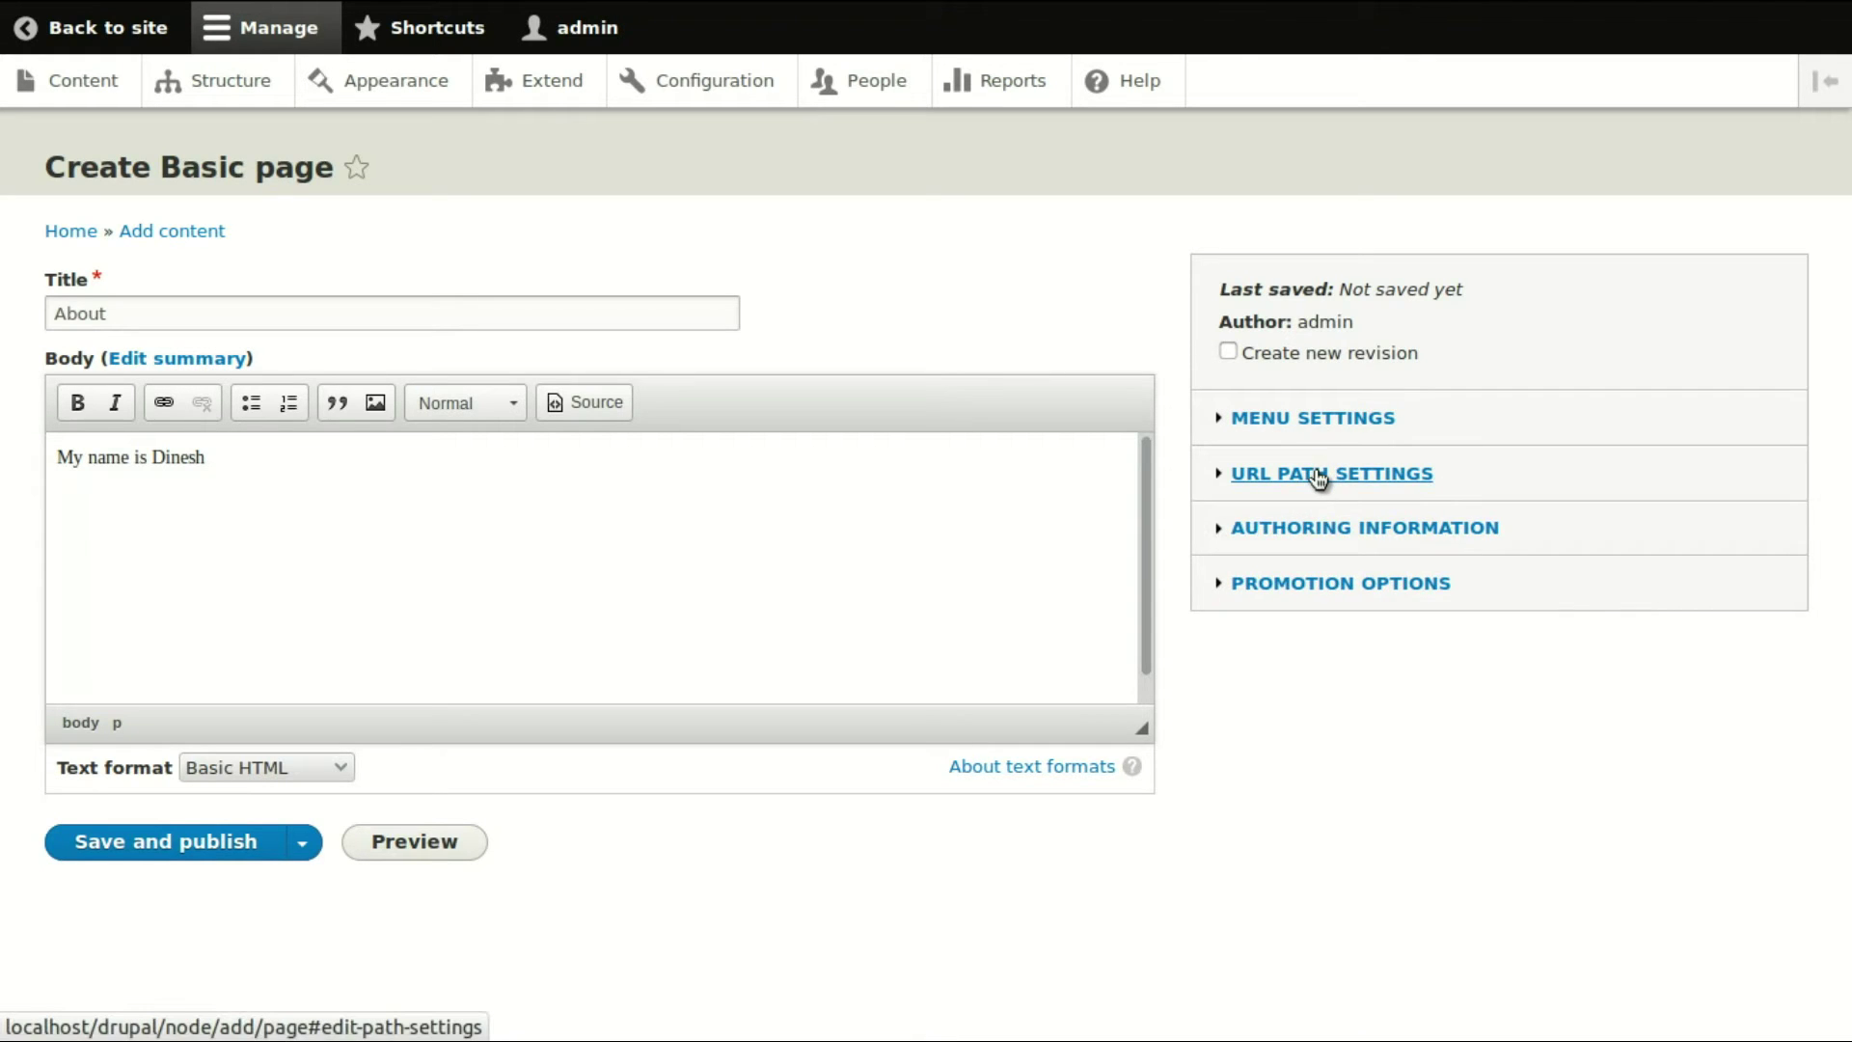
pyautogui.click(1319, 476)
pyautogui.click(1312, 544)
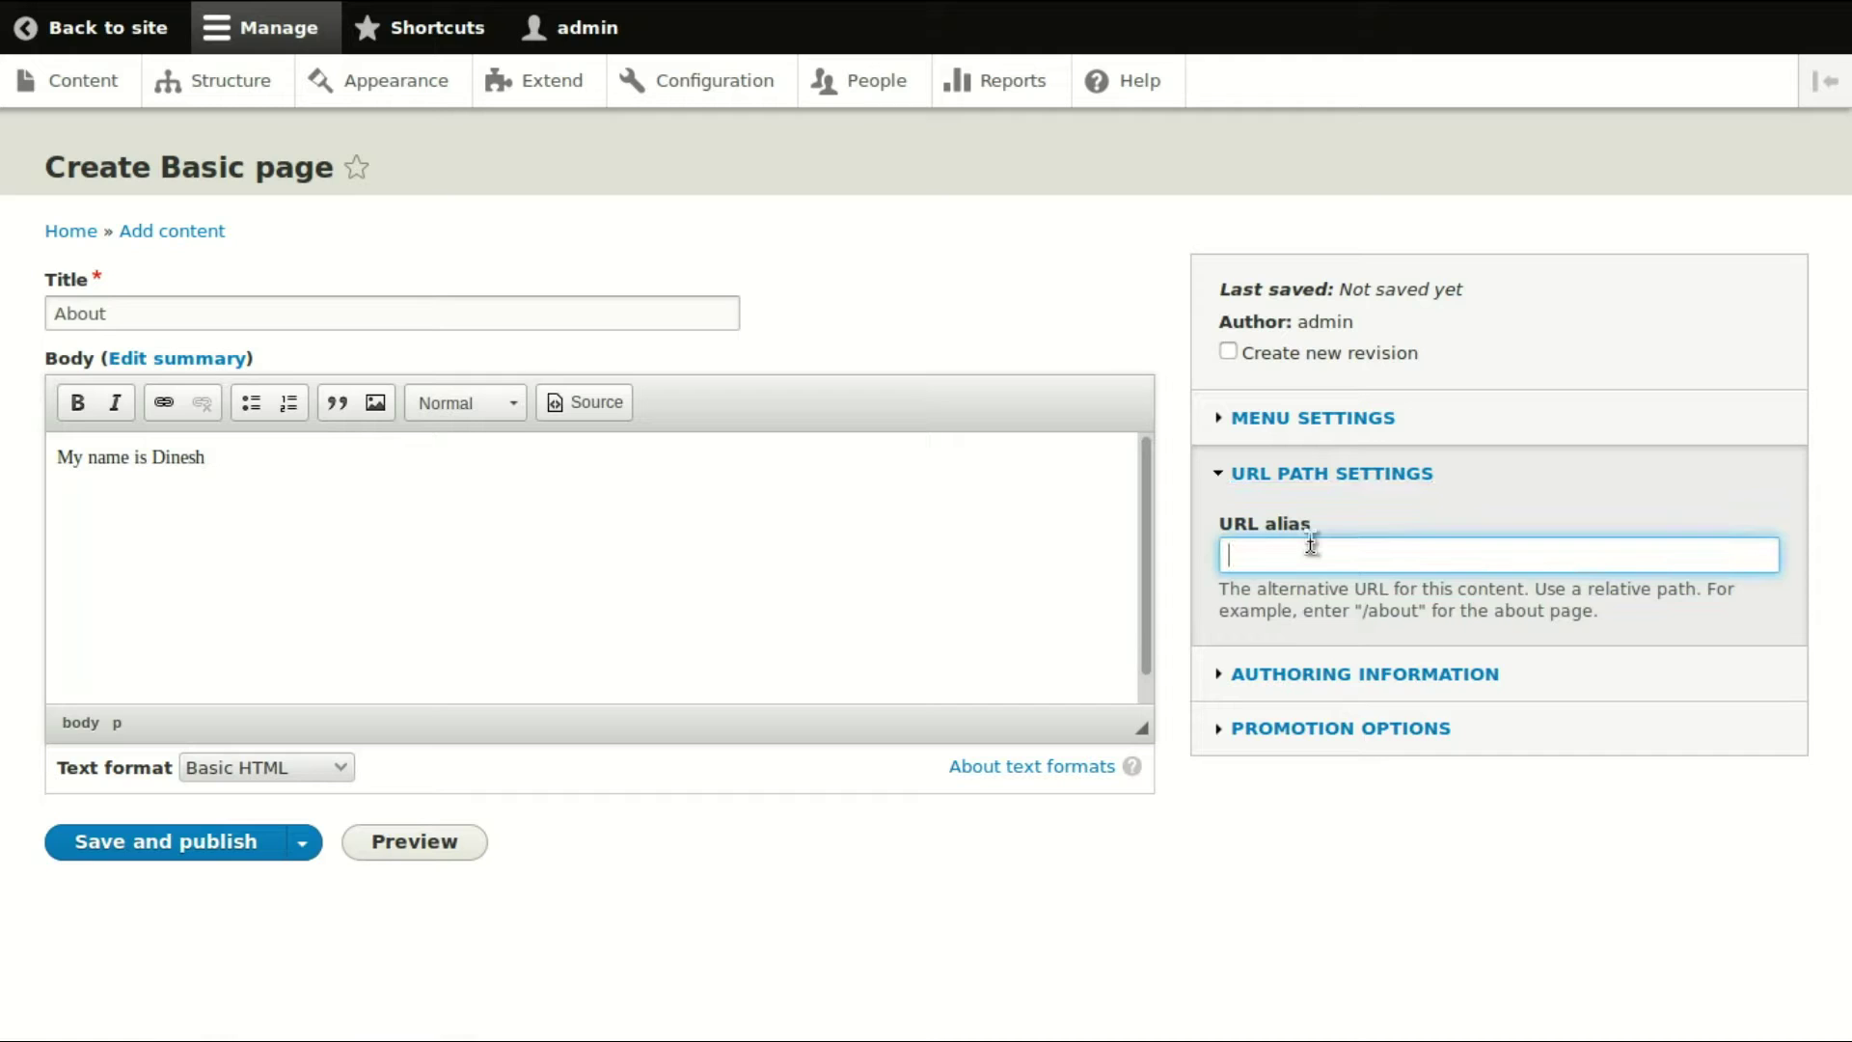
pyautogui.click(1312, 552)
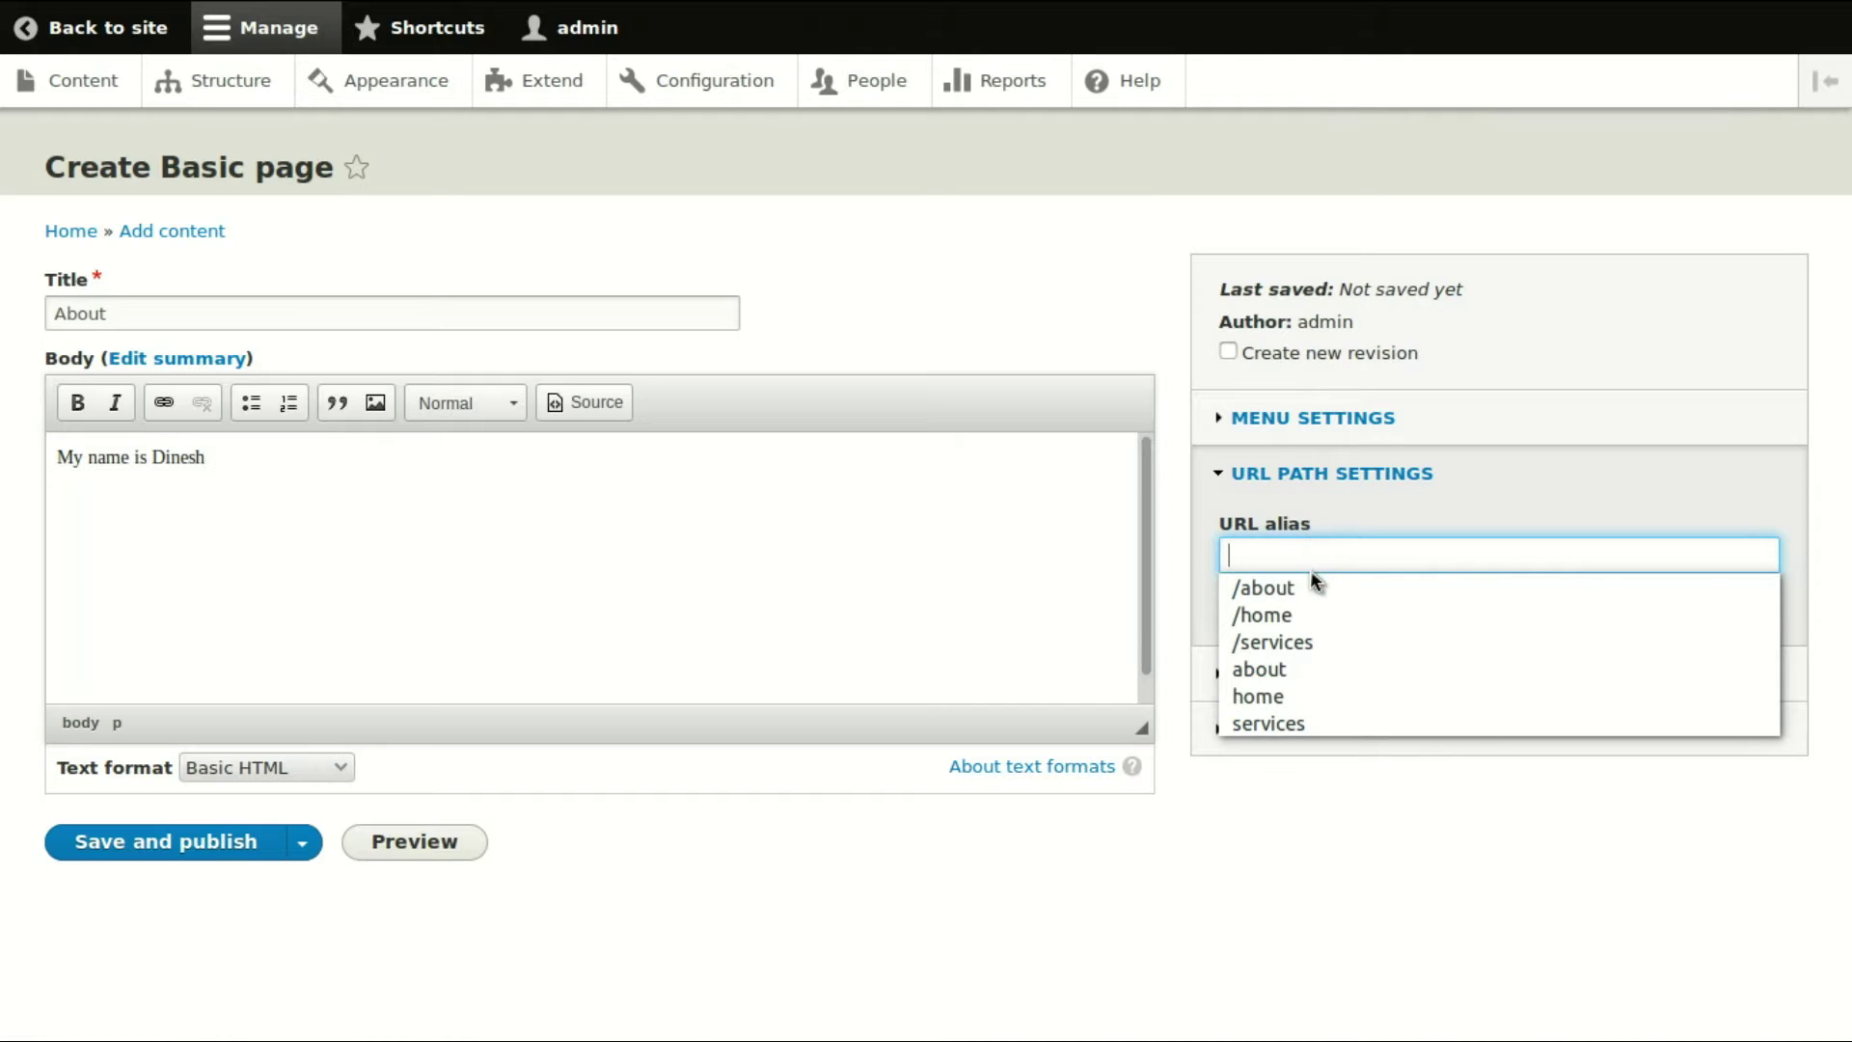
pyautogui.click(1314, 586)
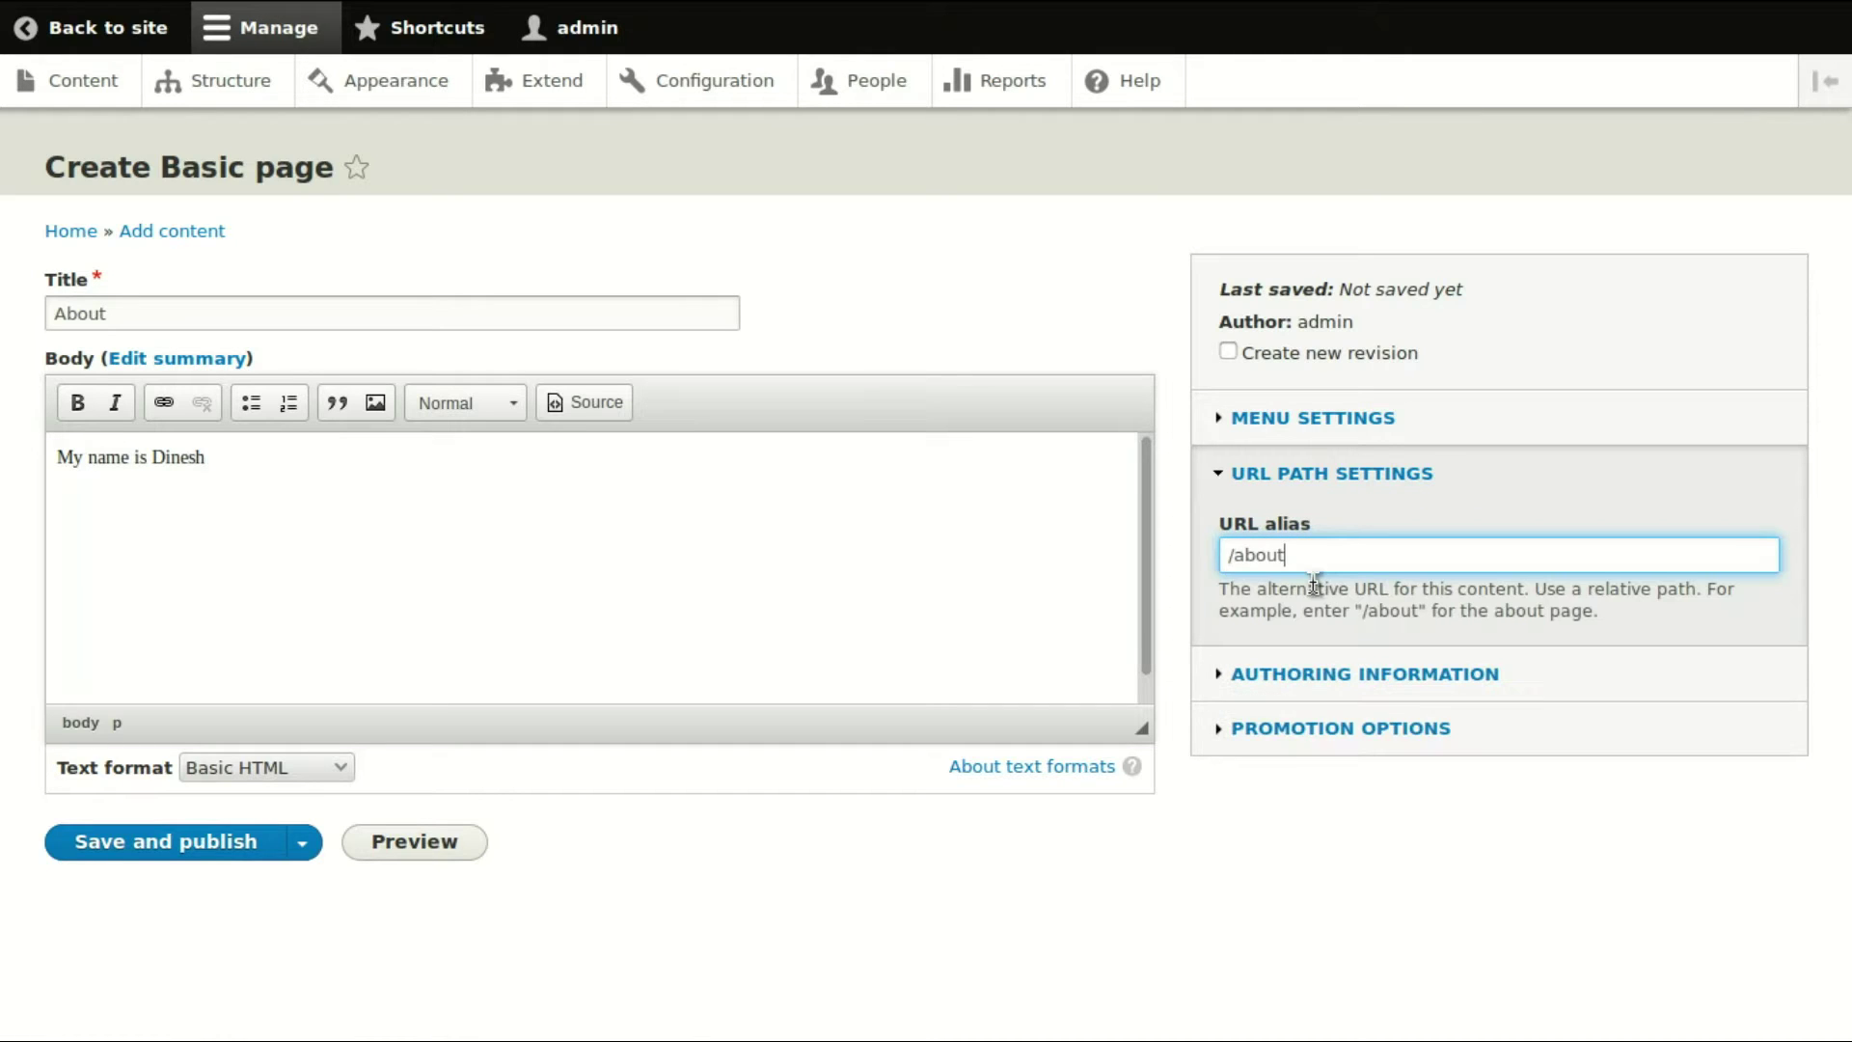
pyautogui.click(1235, 557)
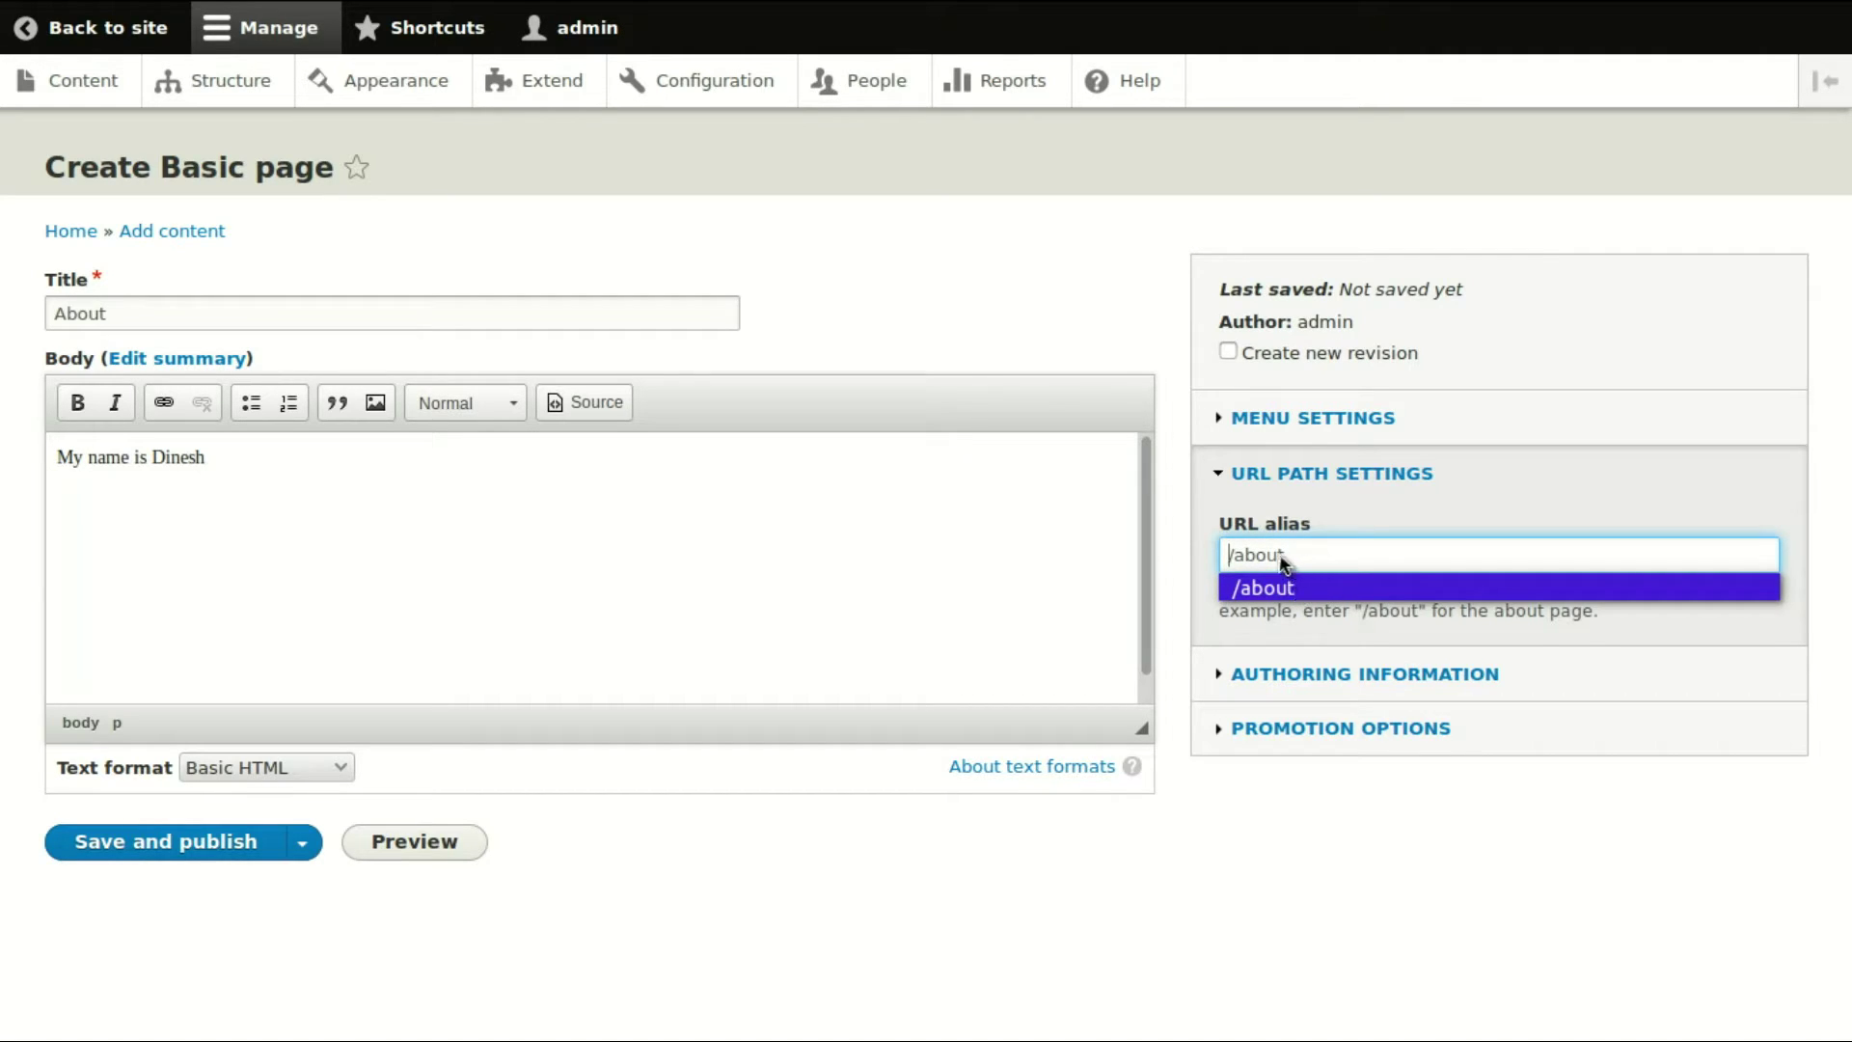
pyautogui.write('/about')
# Provide a menu link titled About under <Main navigation>, and save and publish the page
pyautogui.click(1288, 422)
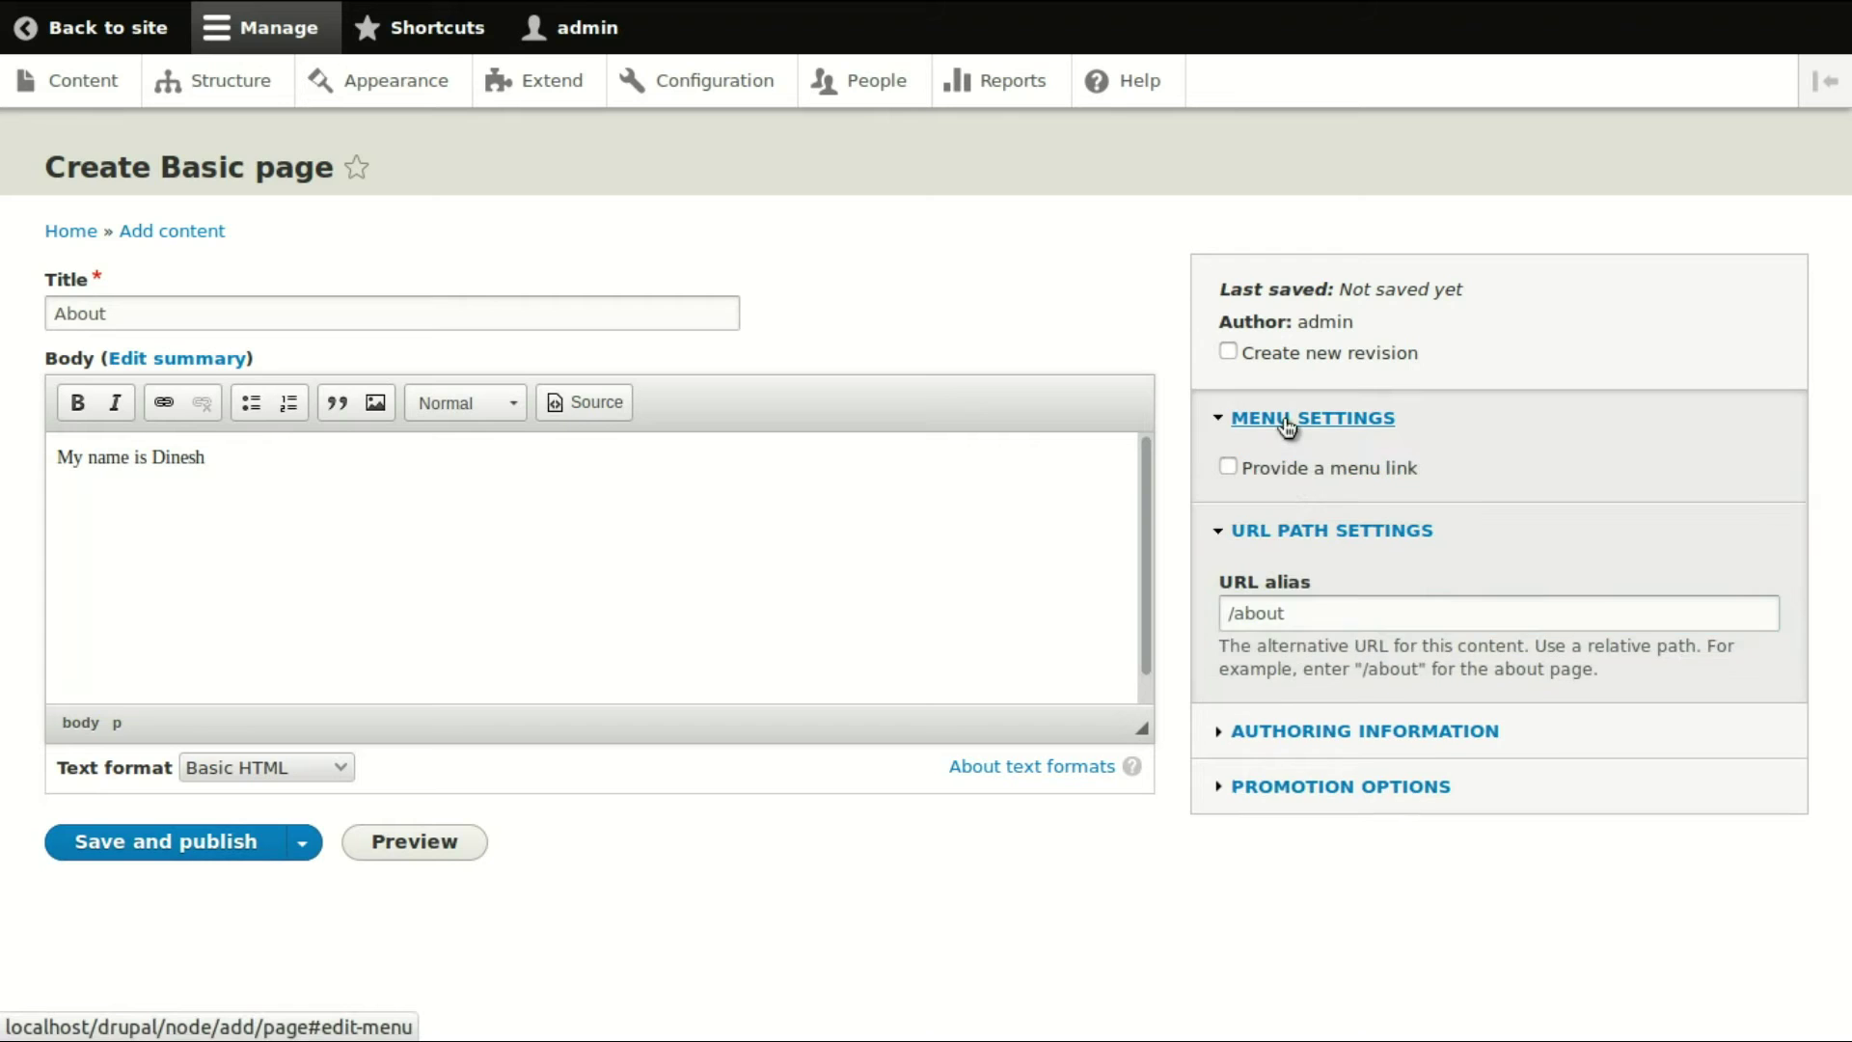
pyautogui.click(1228, 468)
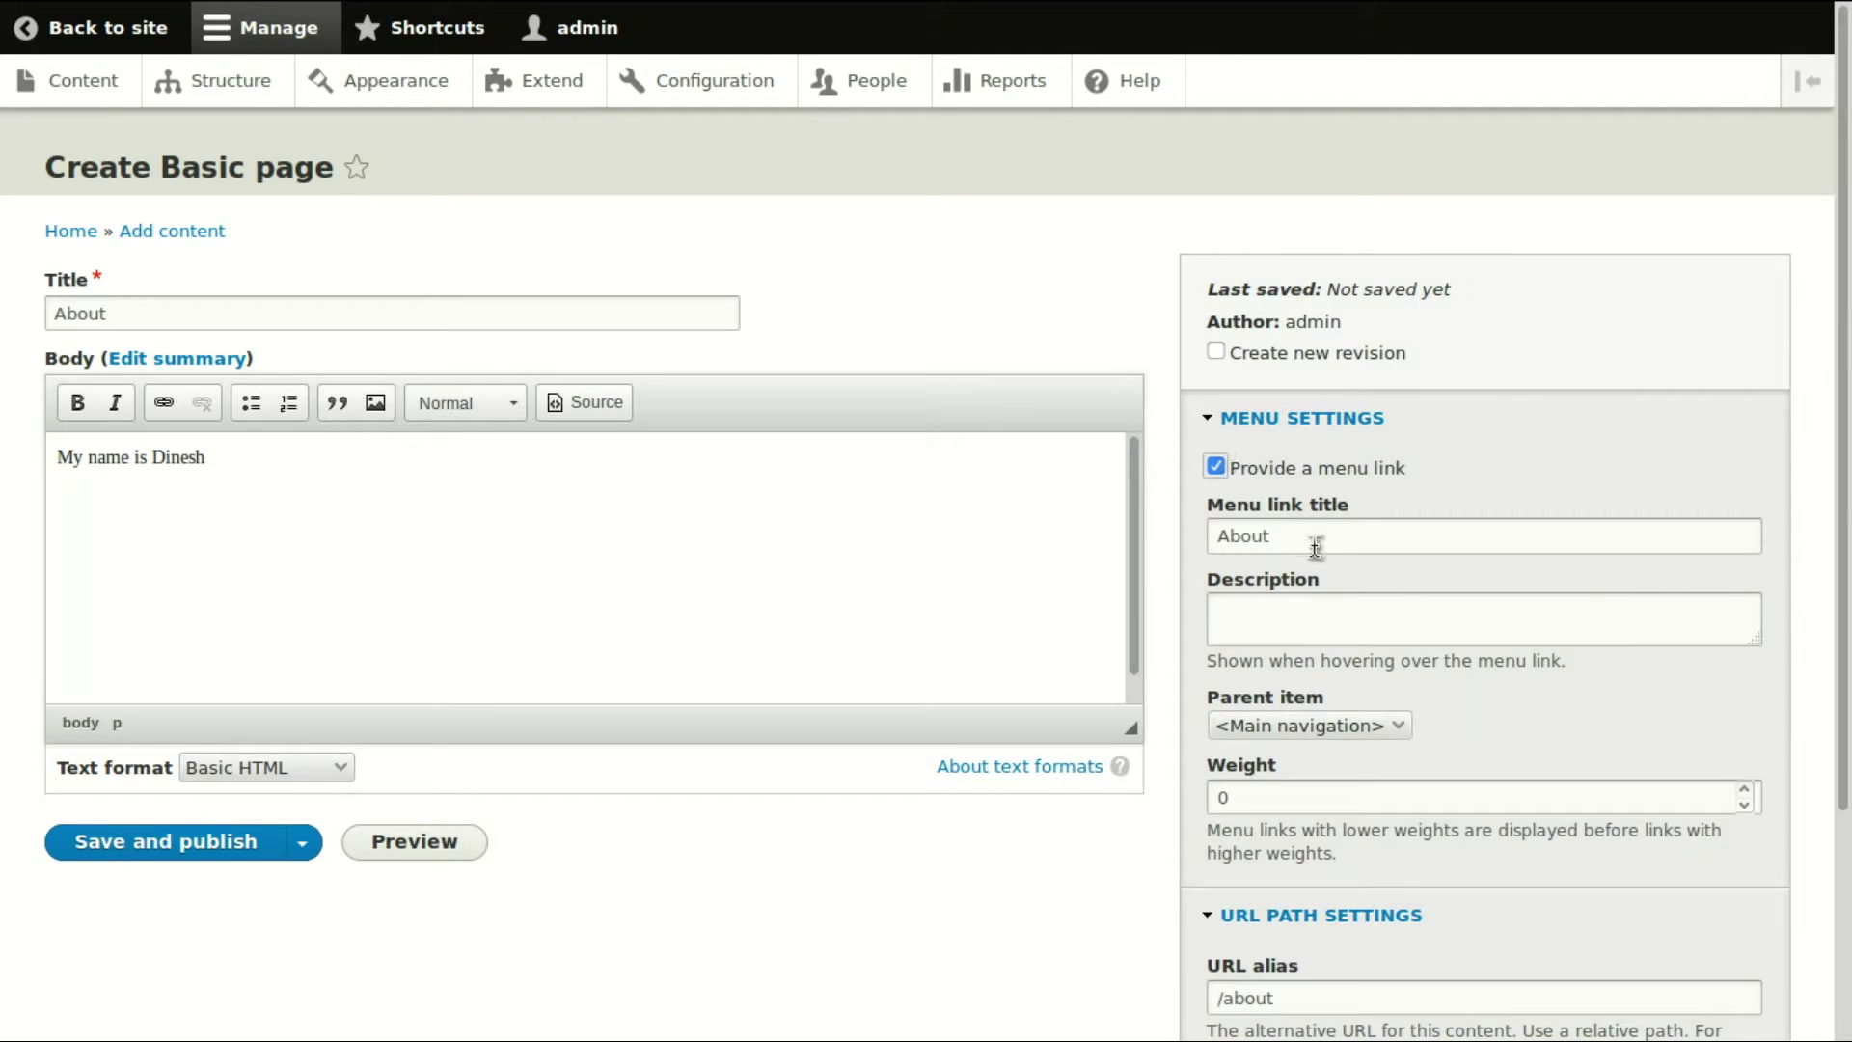
pyautogui.click(126, 319)
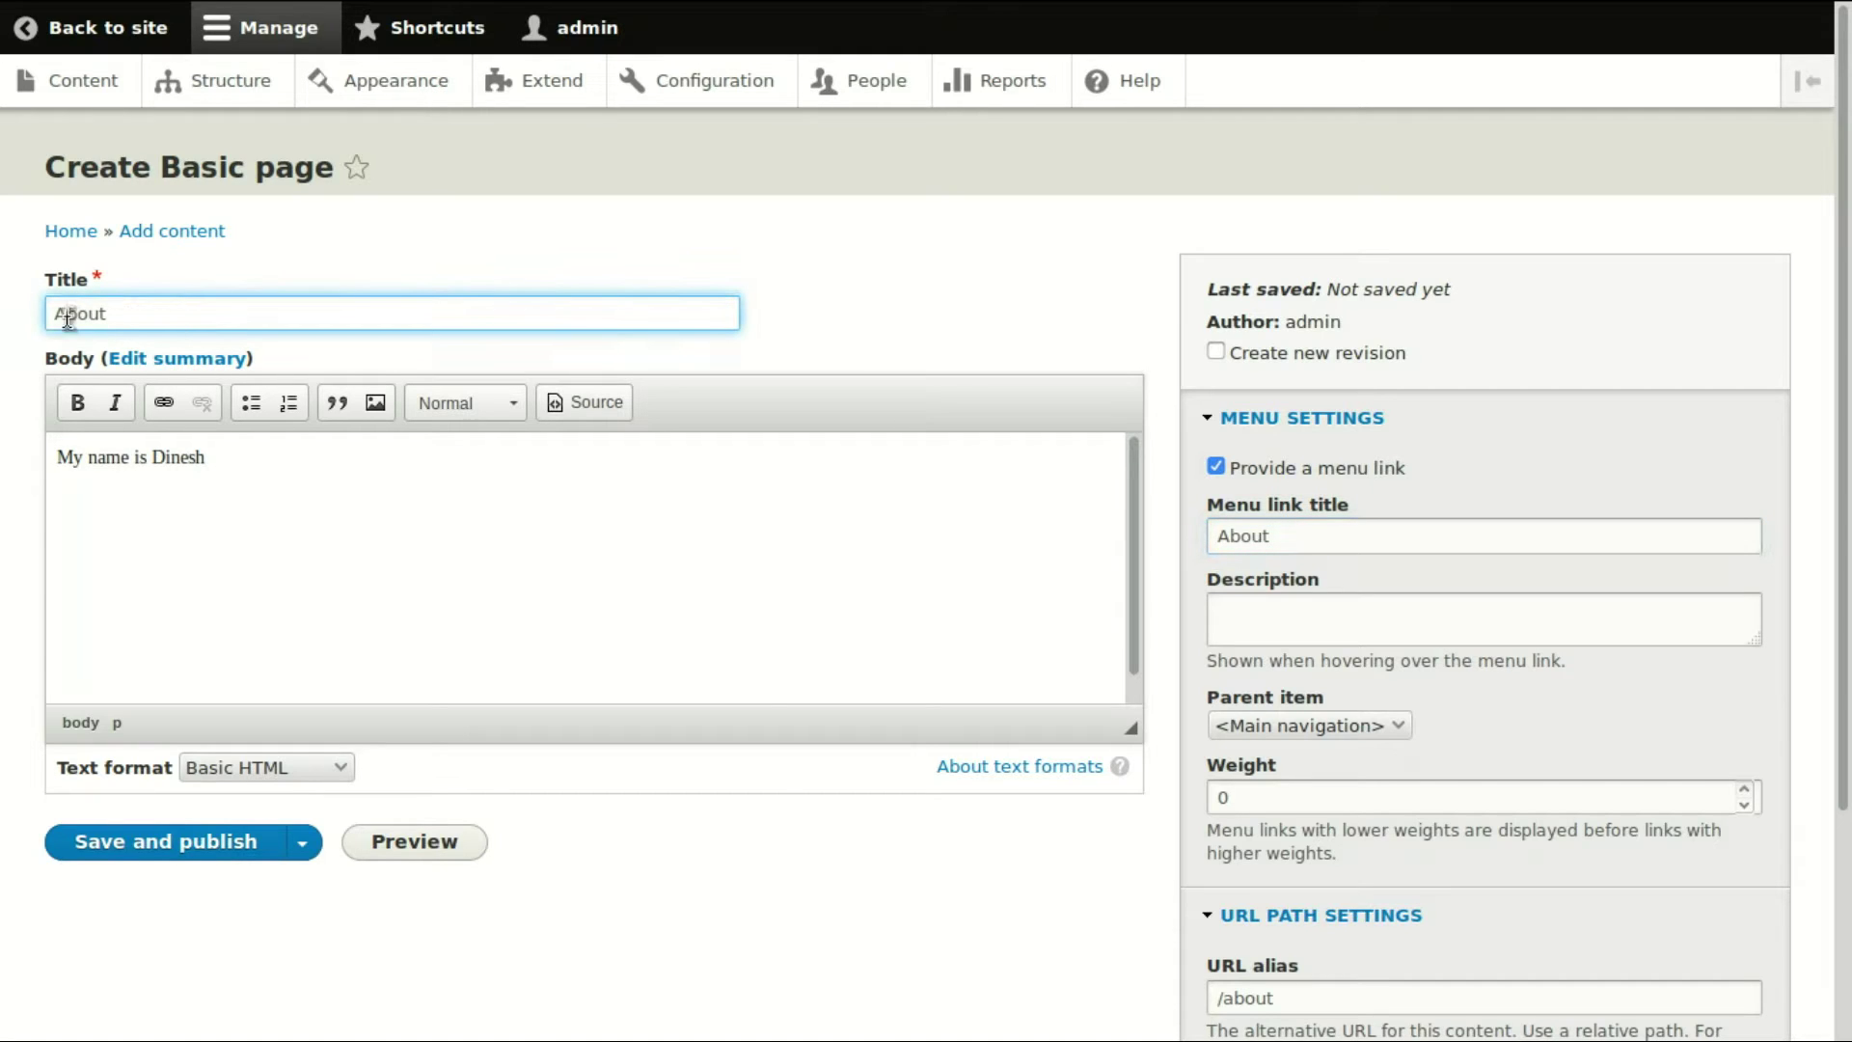
pyautogui.click(1348, 541)
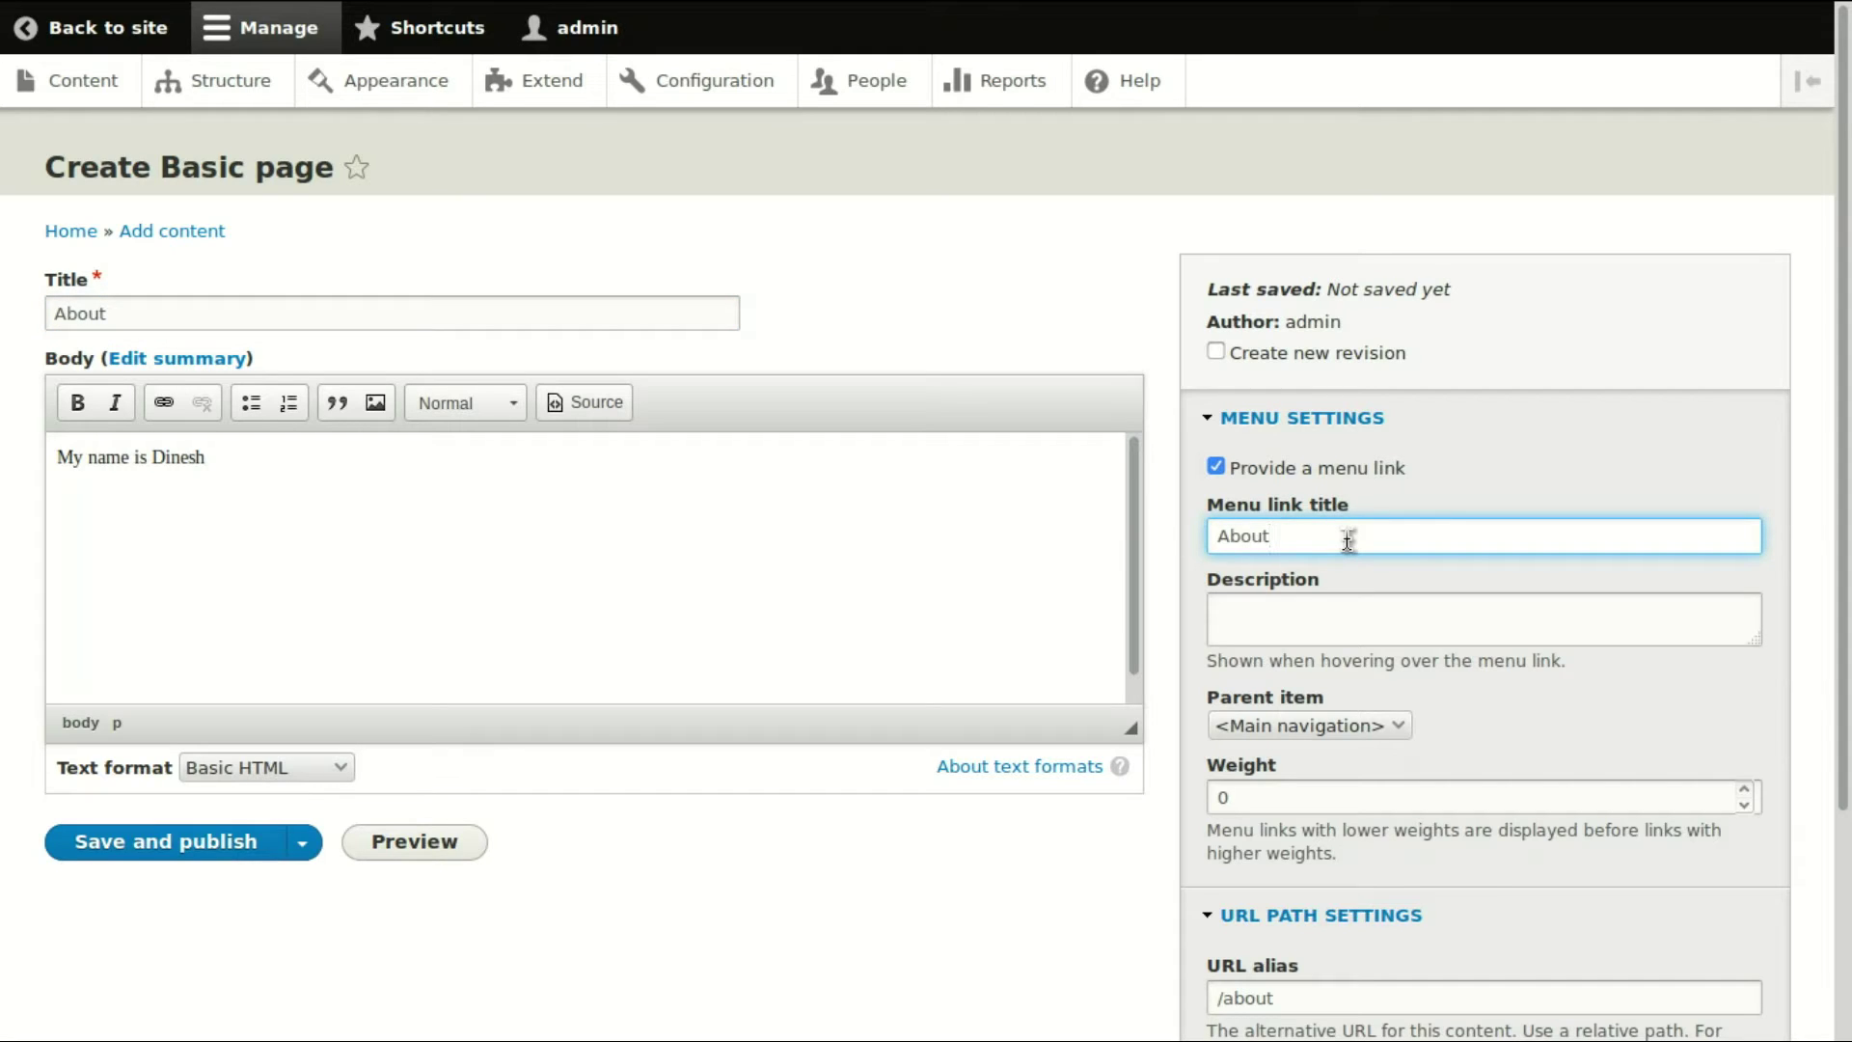
pyautogui.click(1379, 726)
pyautogui.click(1381, 731)
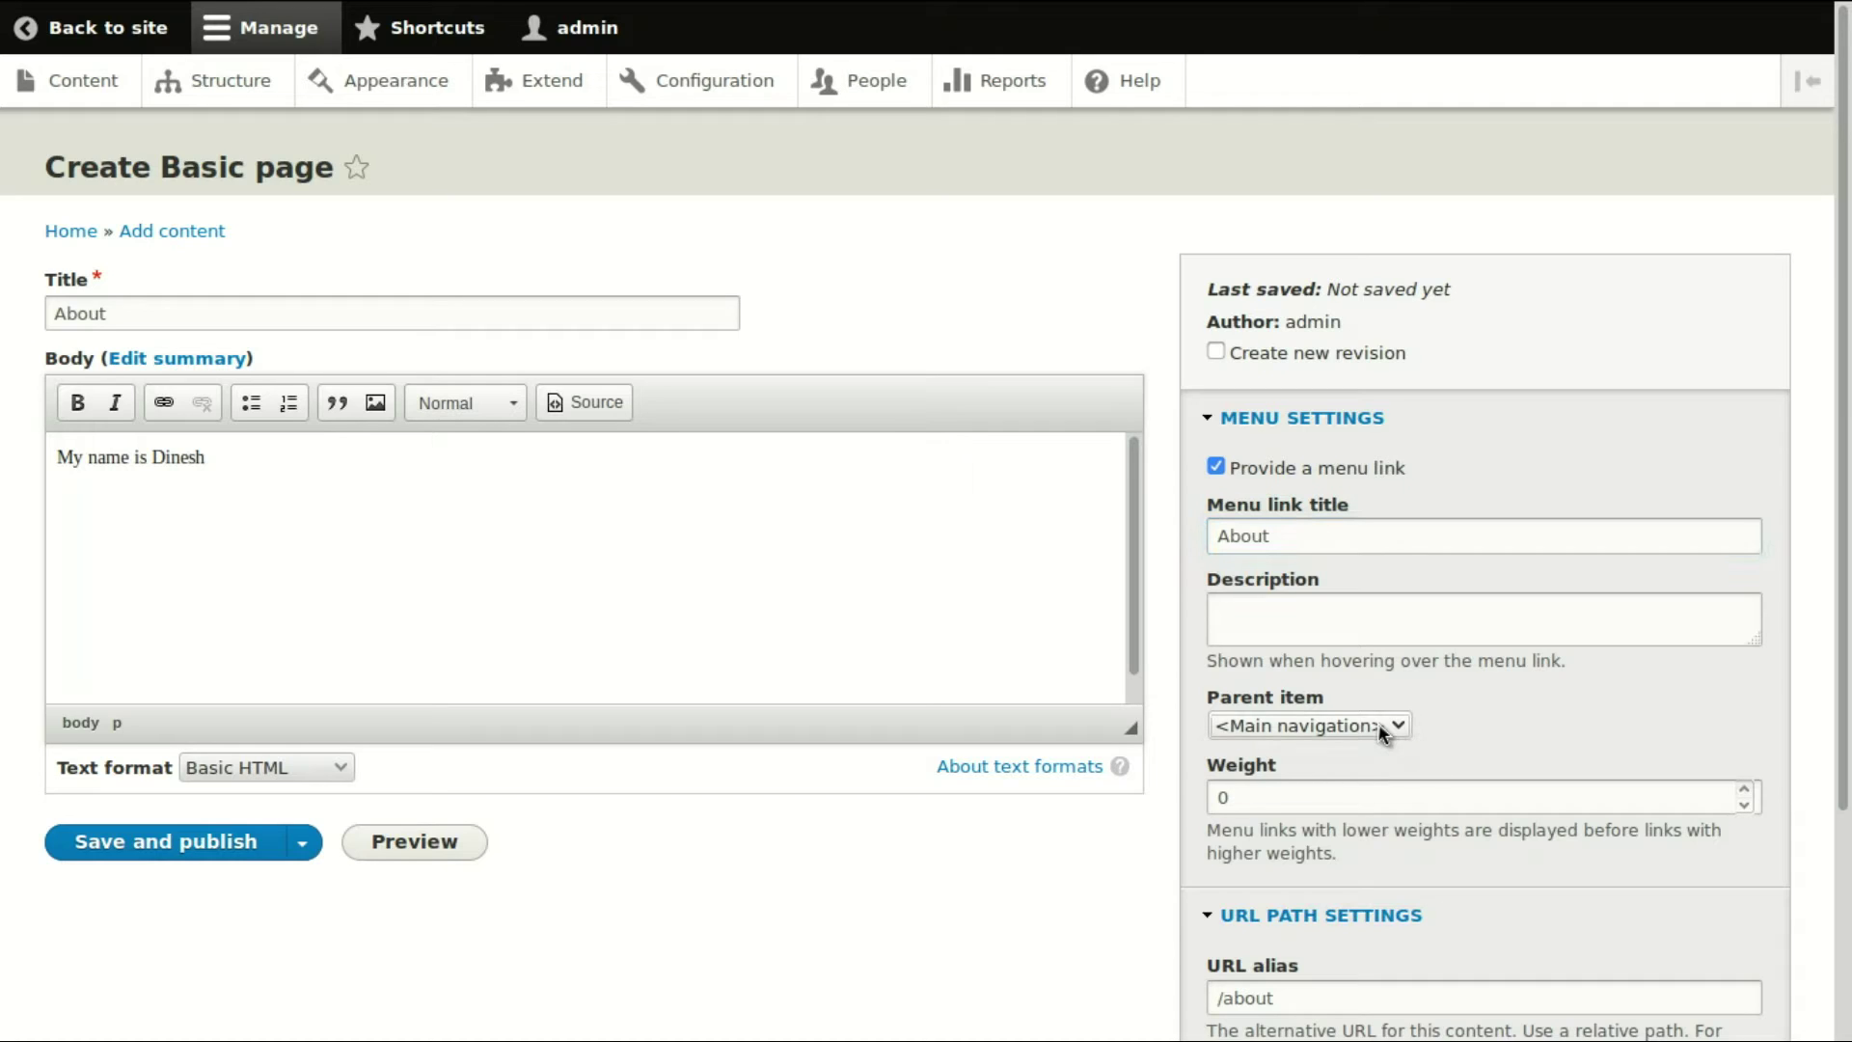
pyautogui.click(1378, 725)
pyautogui.click(1378, 726)
pyautogui.click(137, 859)
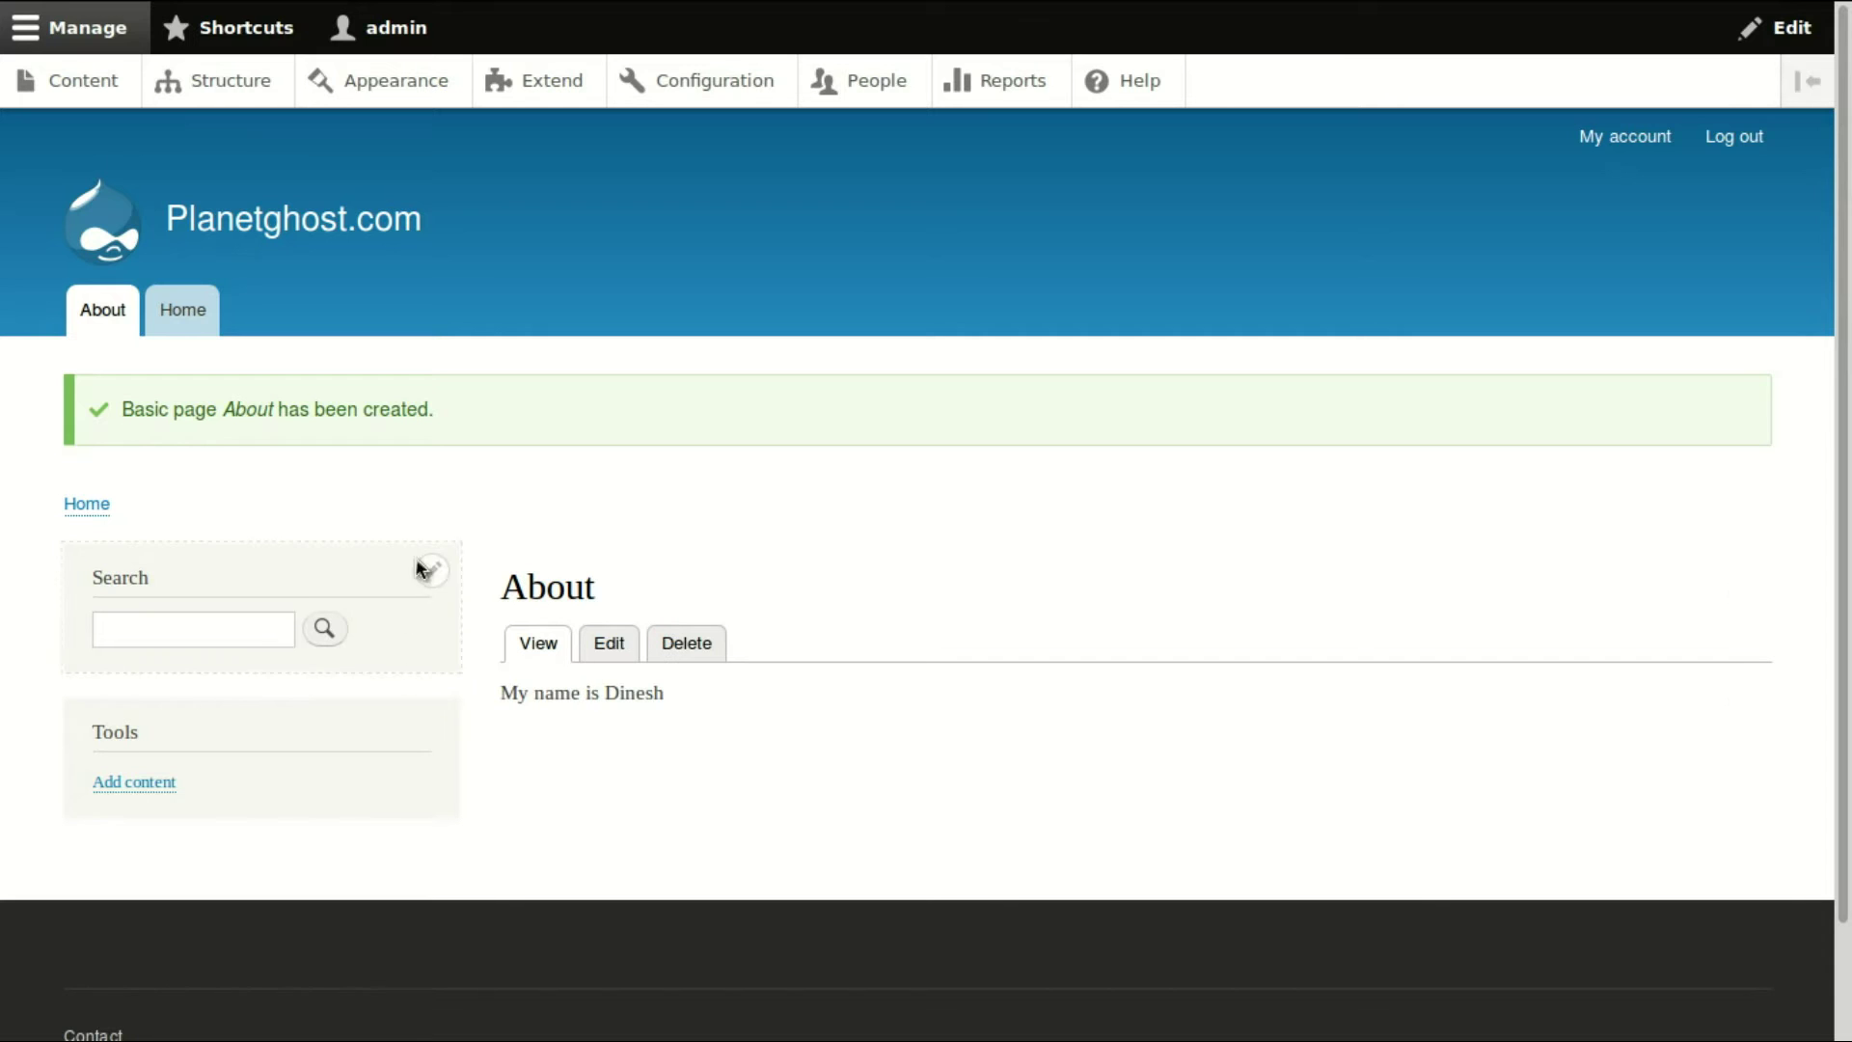
# Check the site's navigation links by viewing the About and Home pages
pyautogui.click(115, 320)
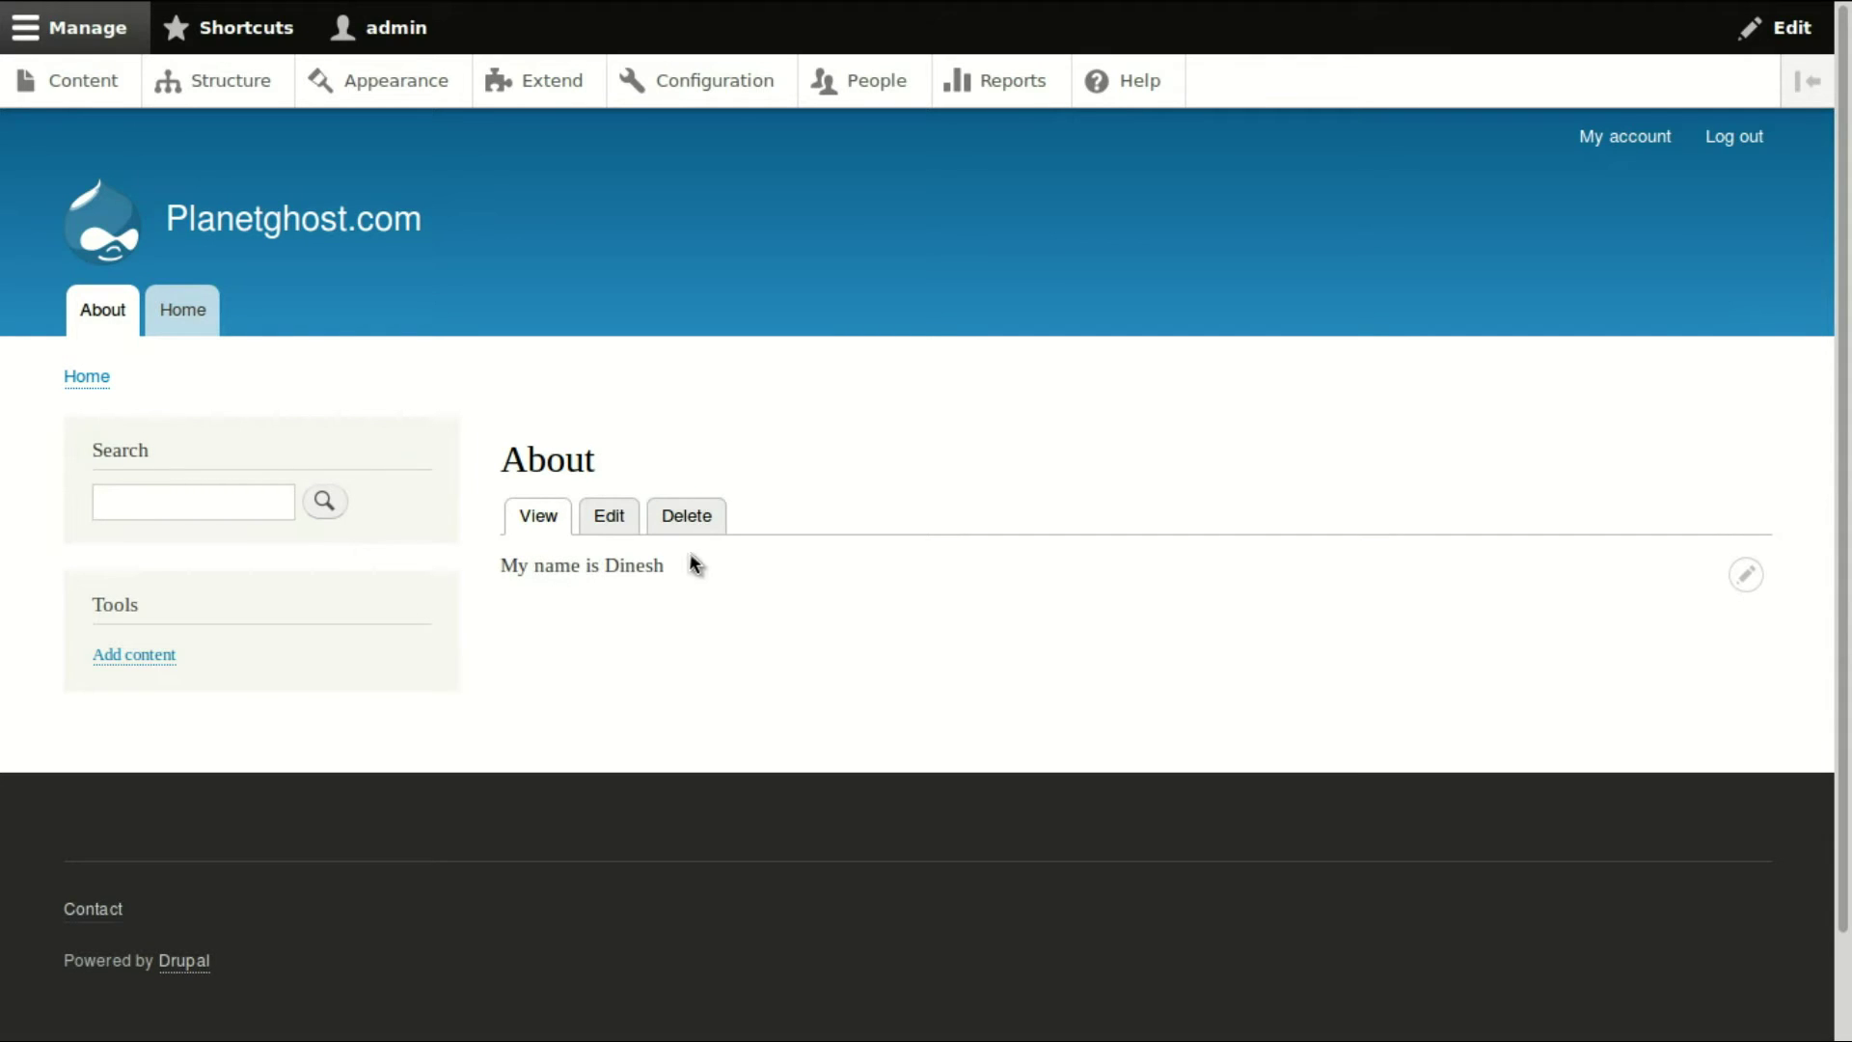
pyautogui.click(194, 332)
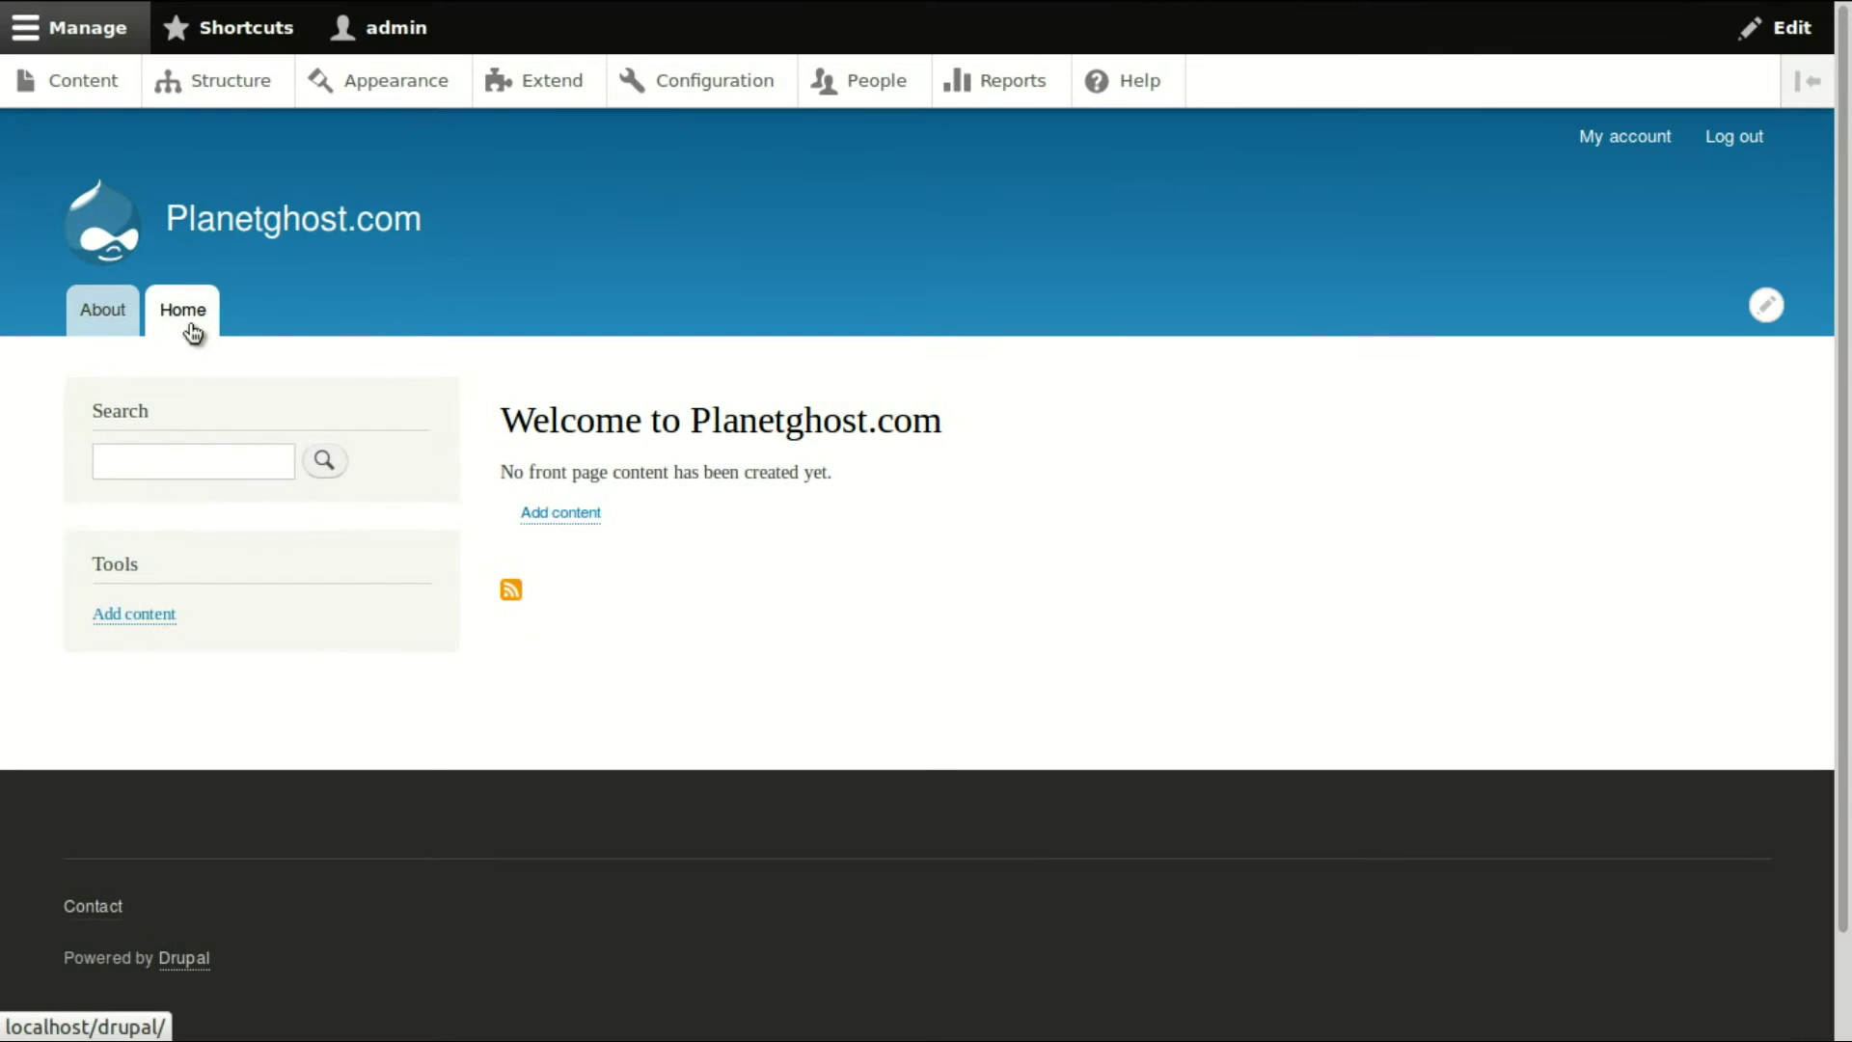
pyautogui.click(106, 315)
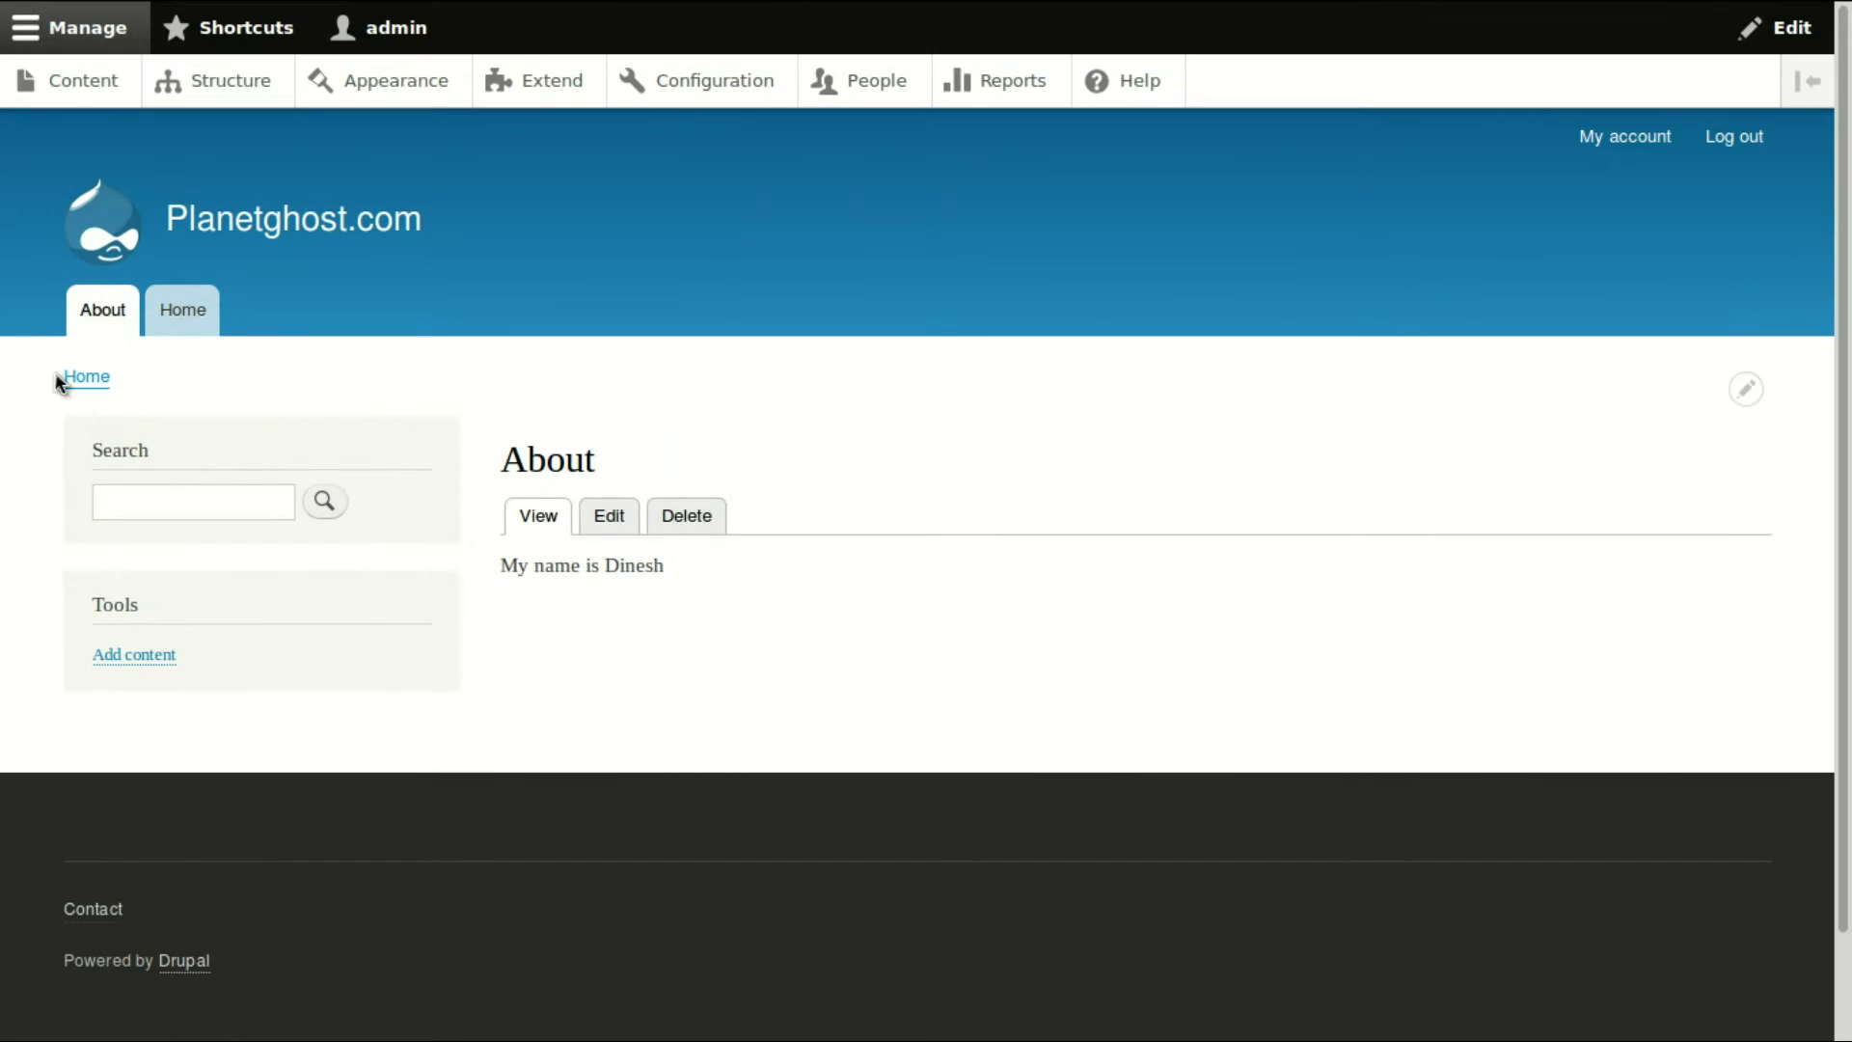
# Start another basic page titled Services with the body text "We make sites in Drupal"
pyautogui.click(164, 660)
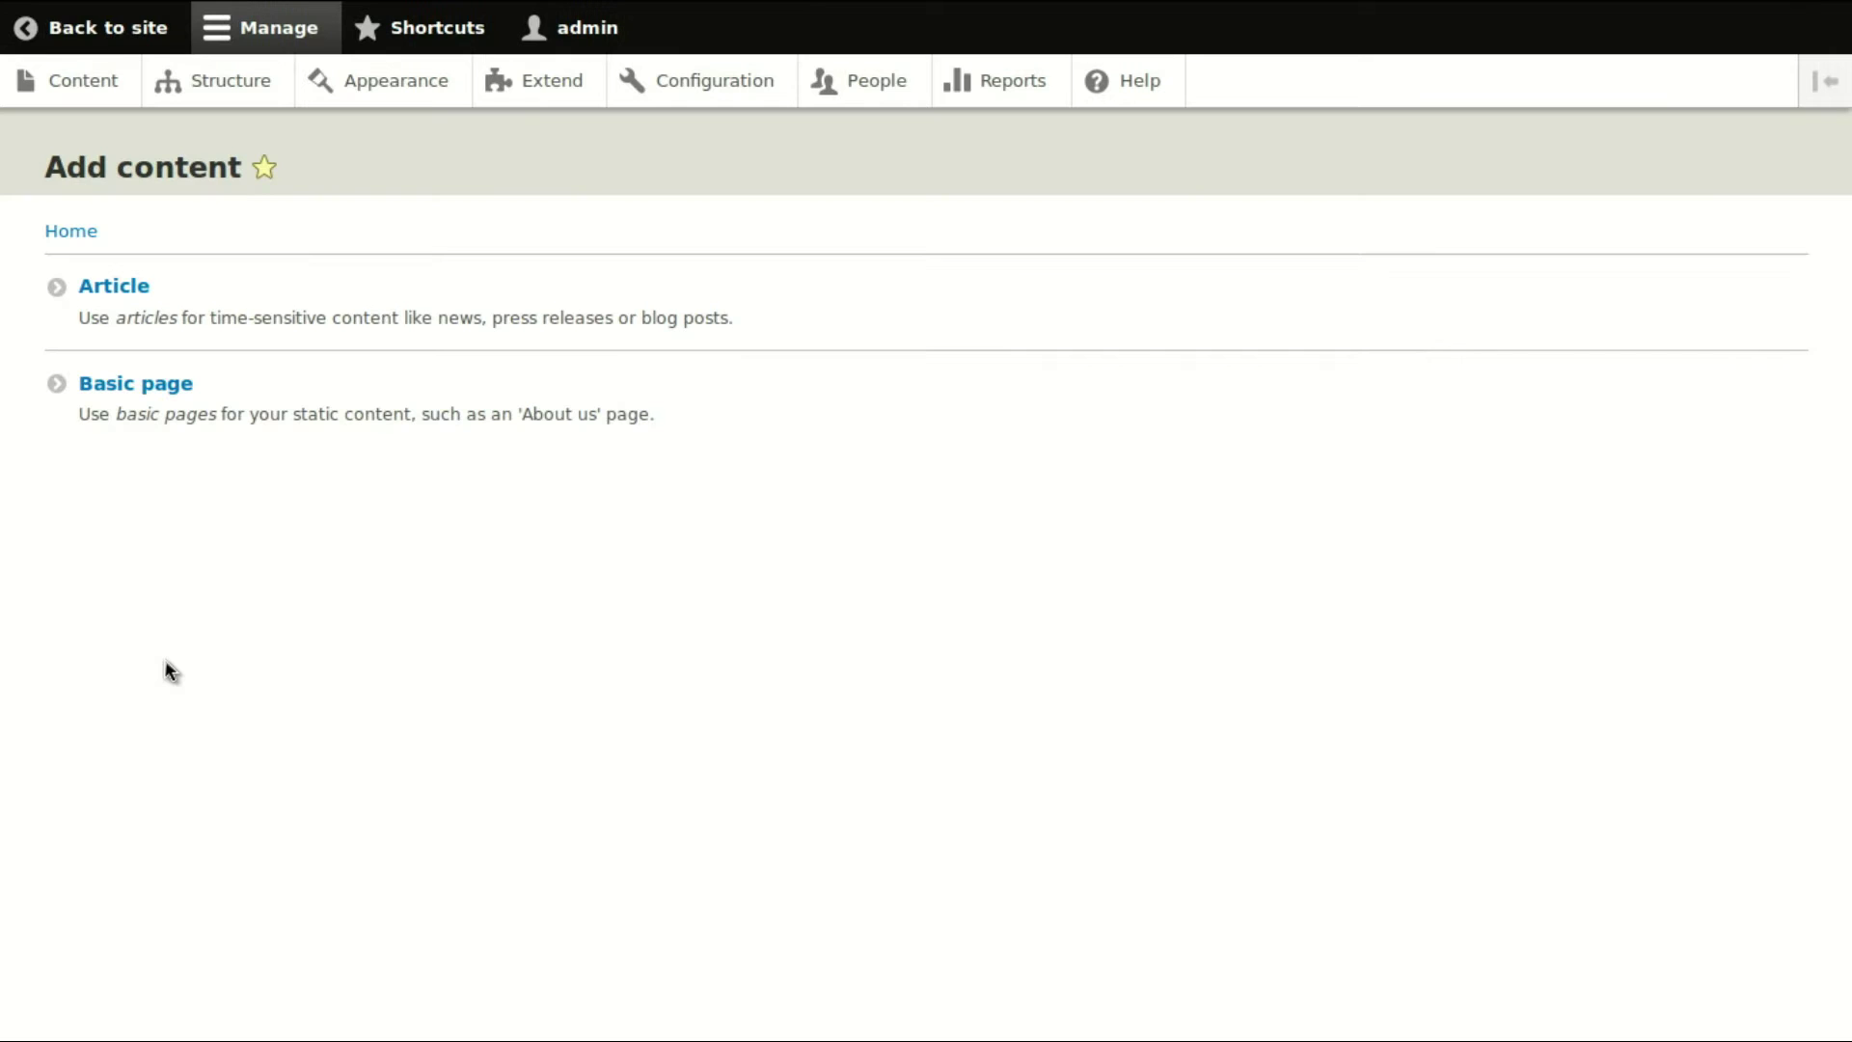
pyautogui.click(154, 386)
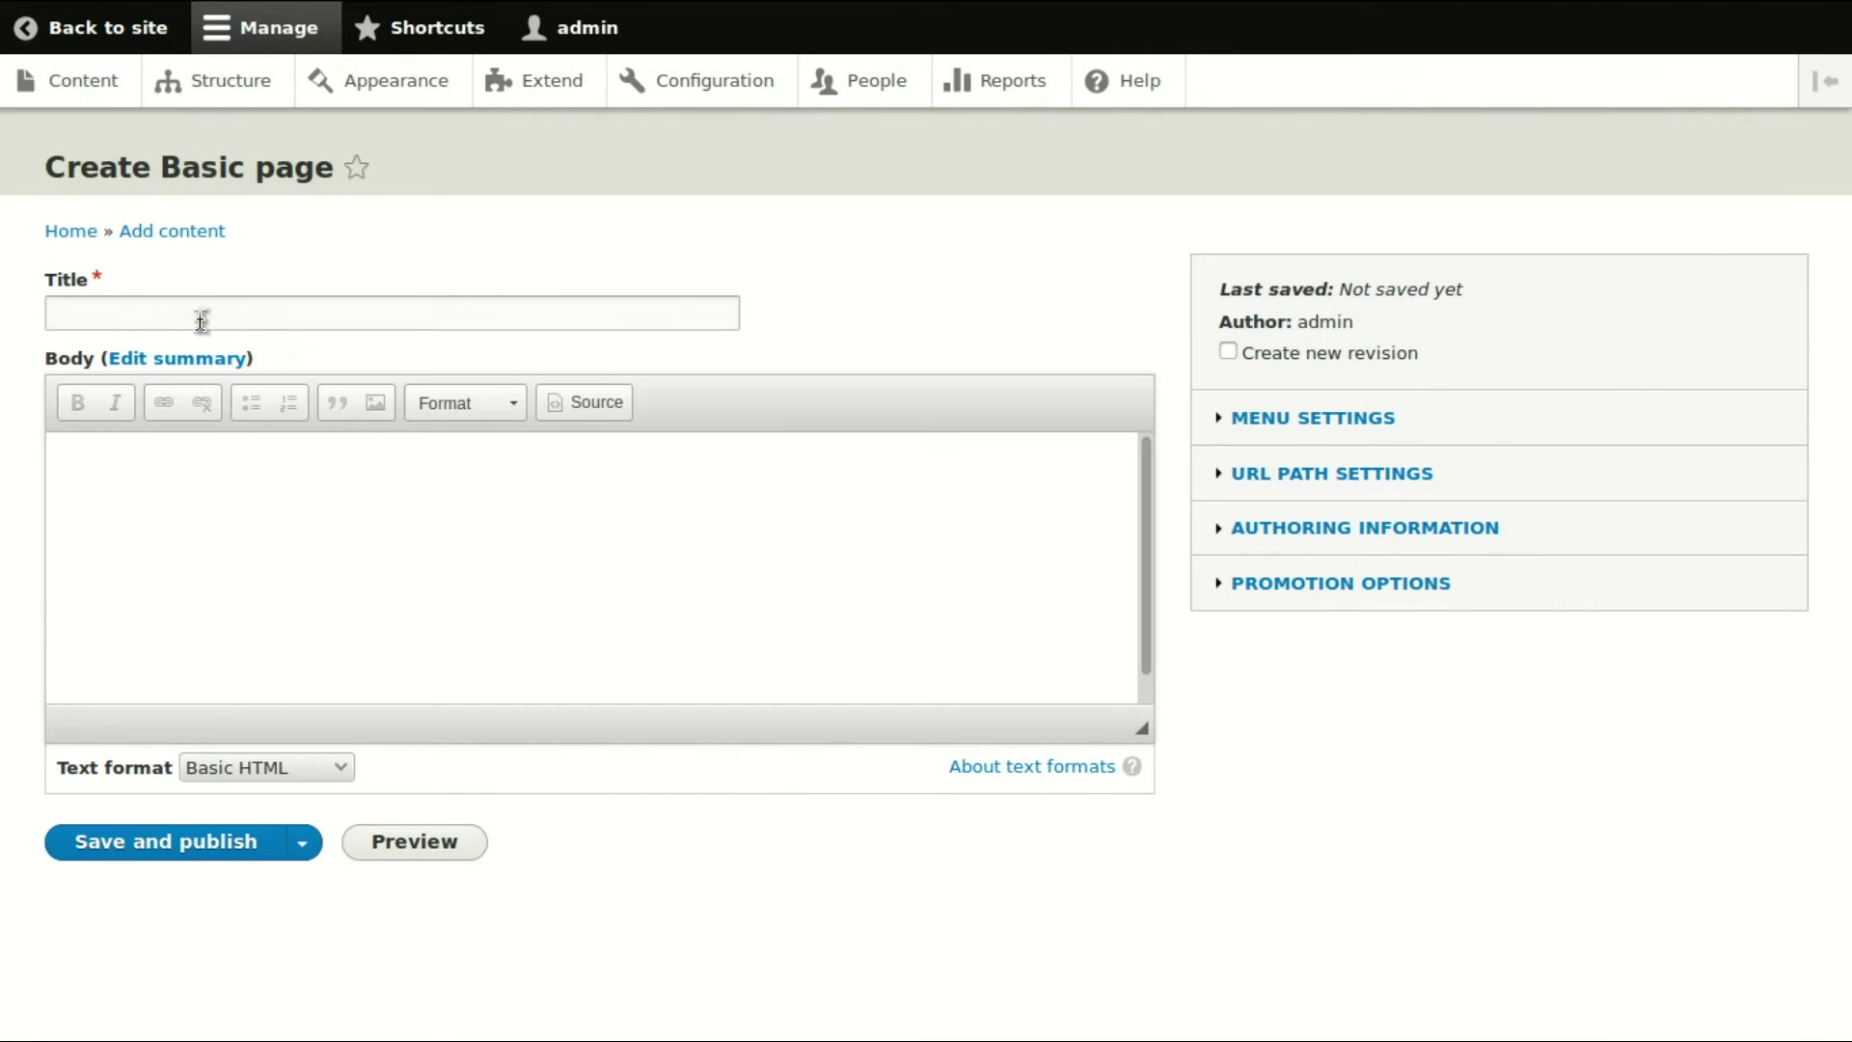
pyautogui.click(203, 316)
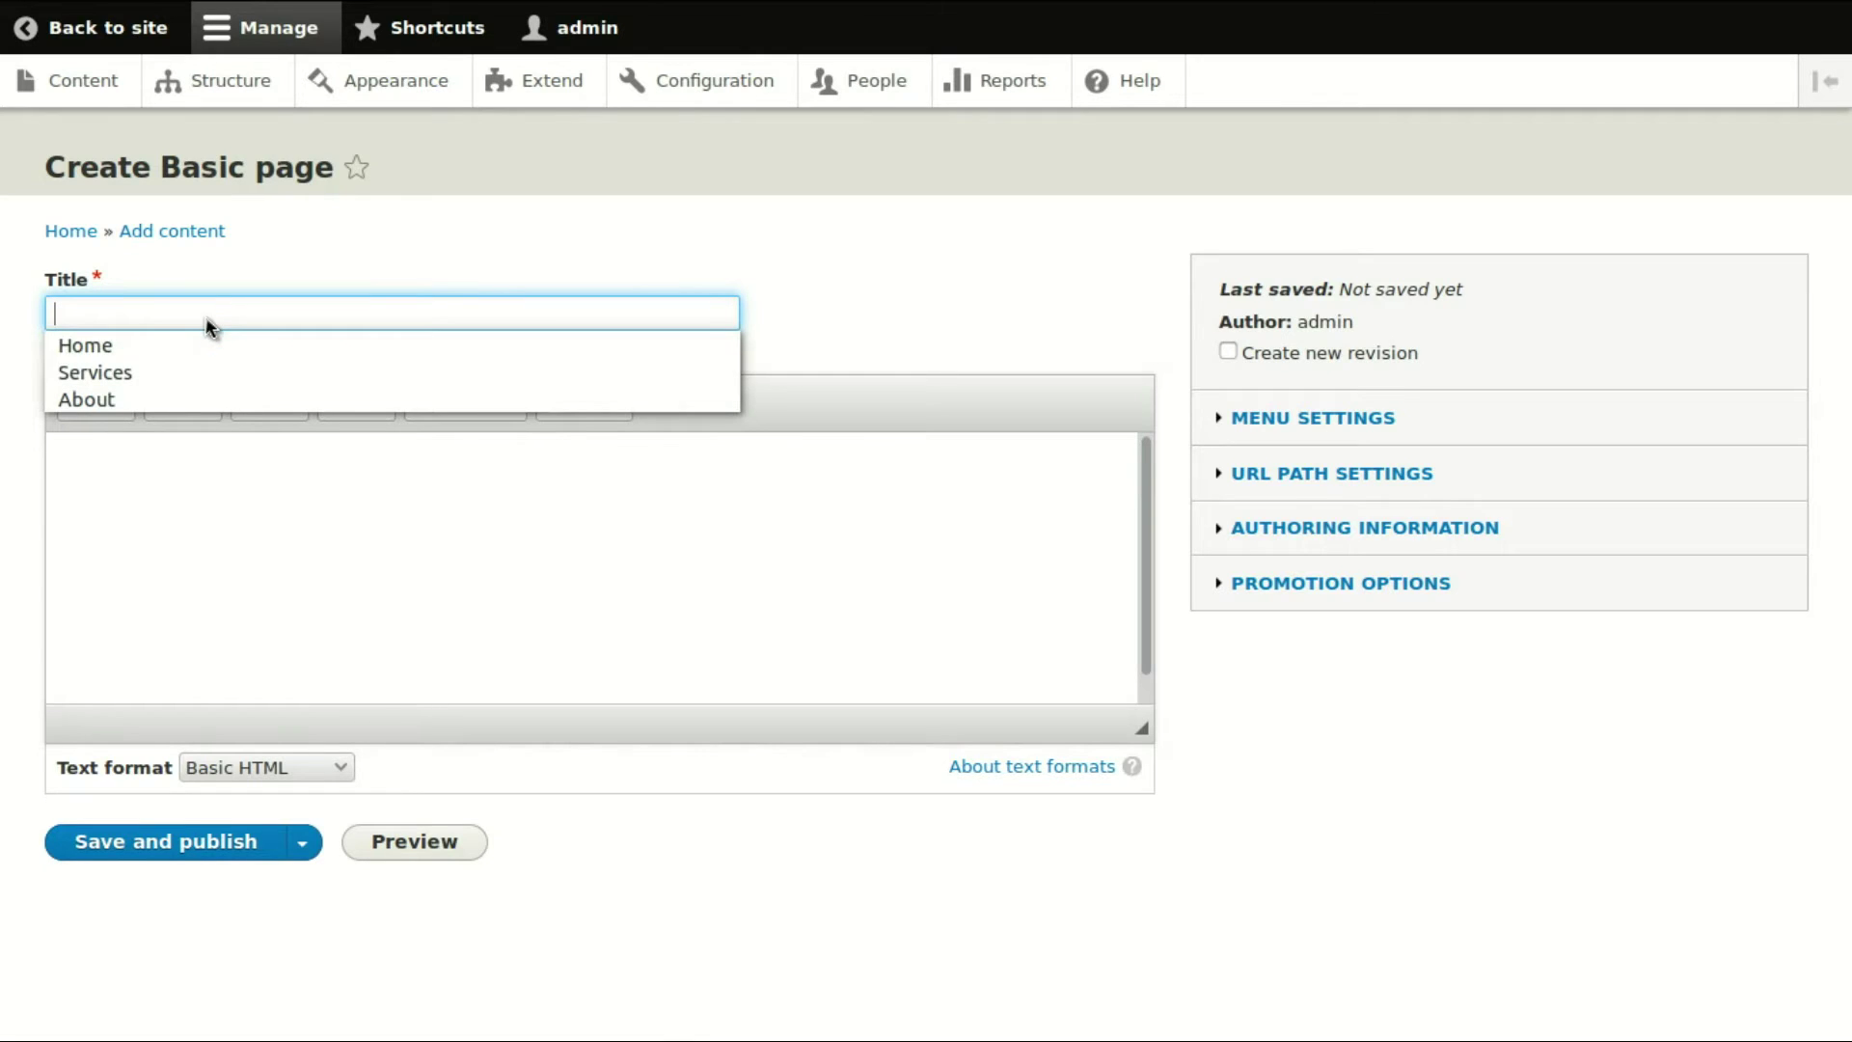
pyautogui.click(207, 372)
pyautogui.click(235, 493)
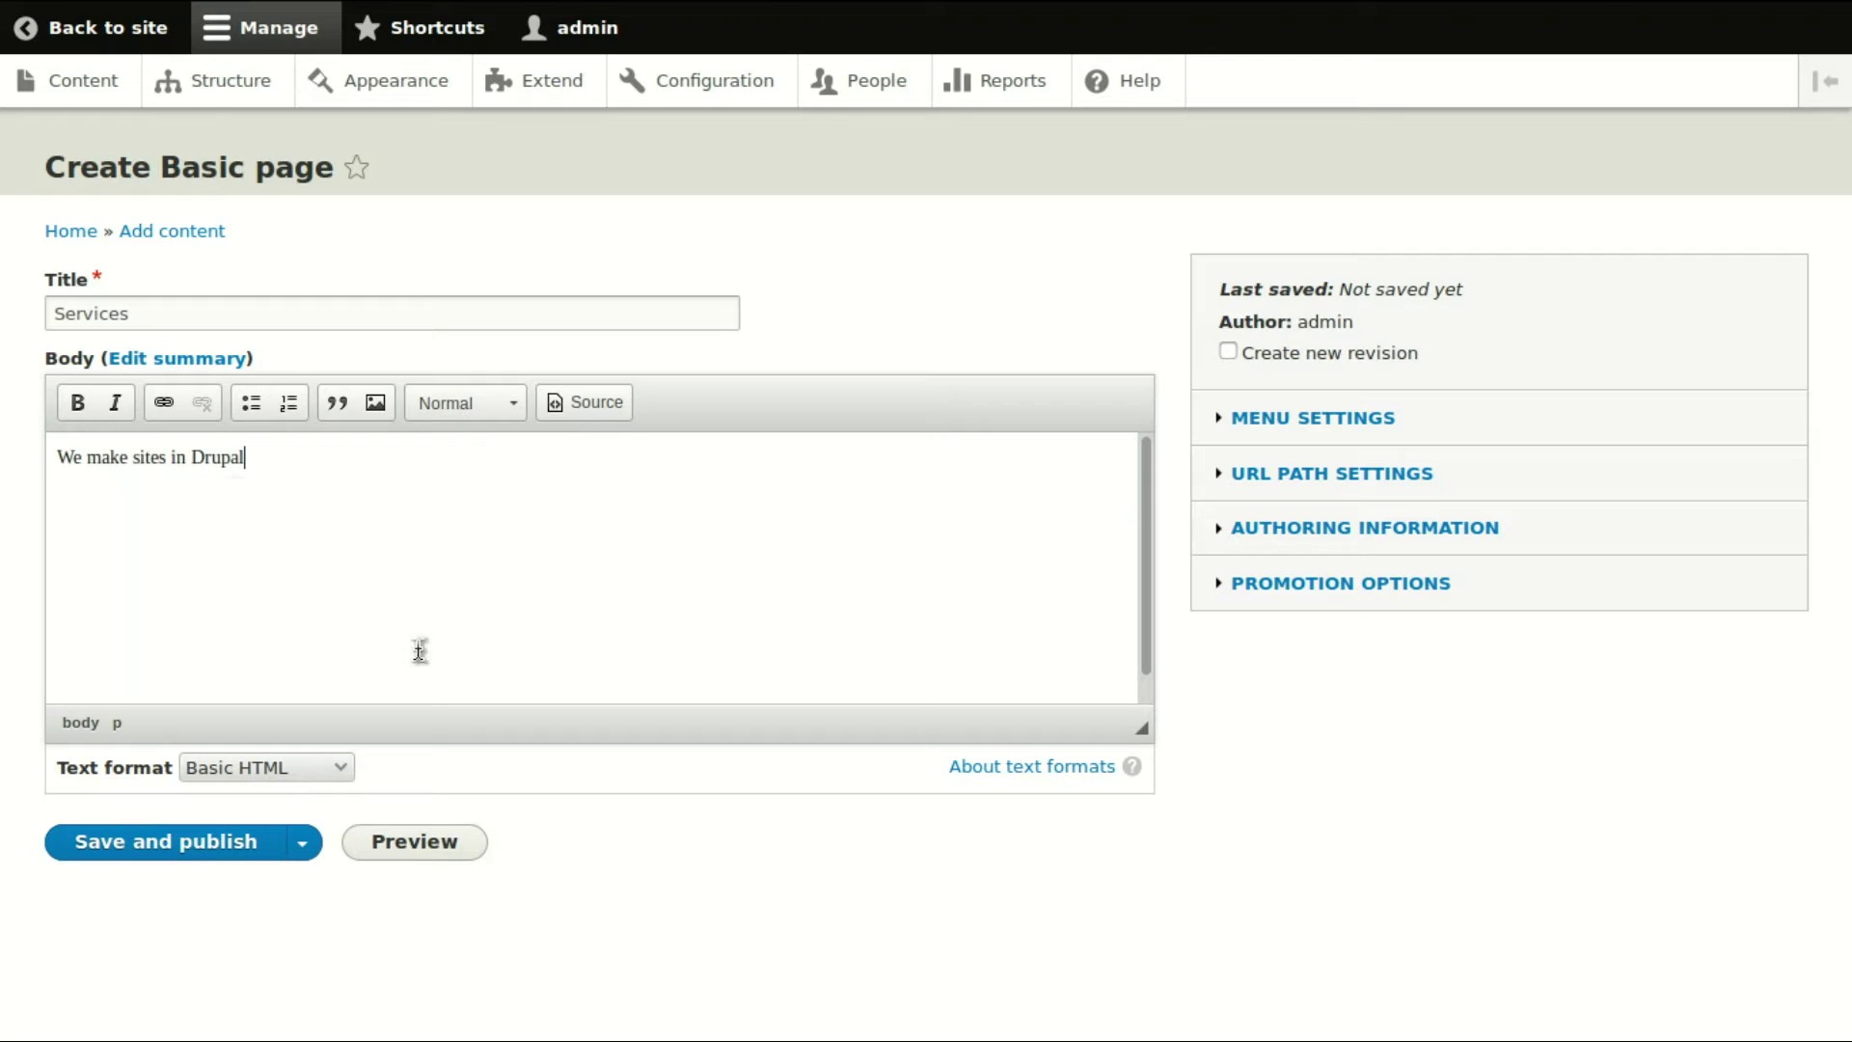
pyautogui.click(1341, 421)
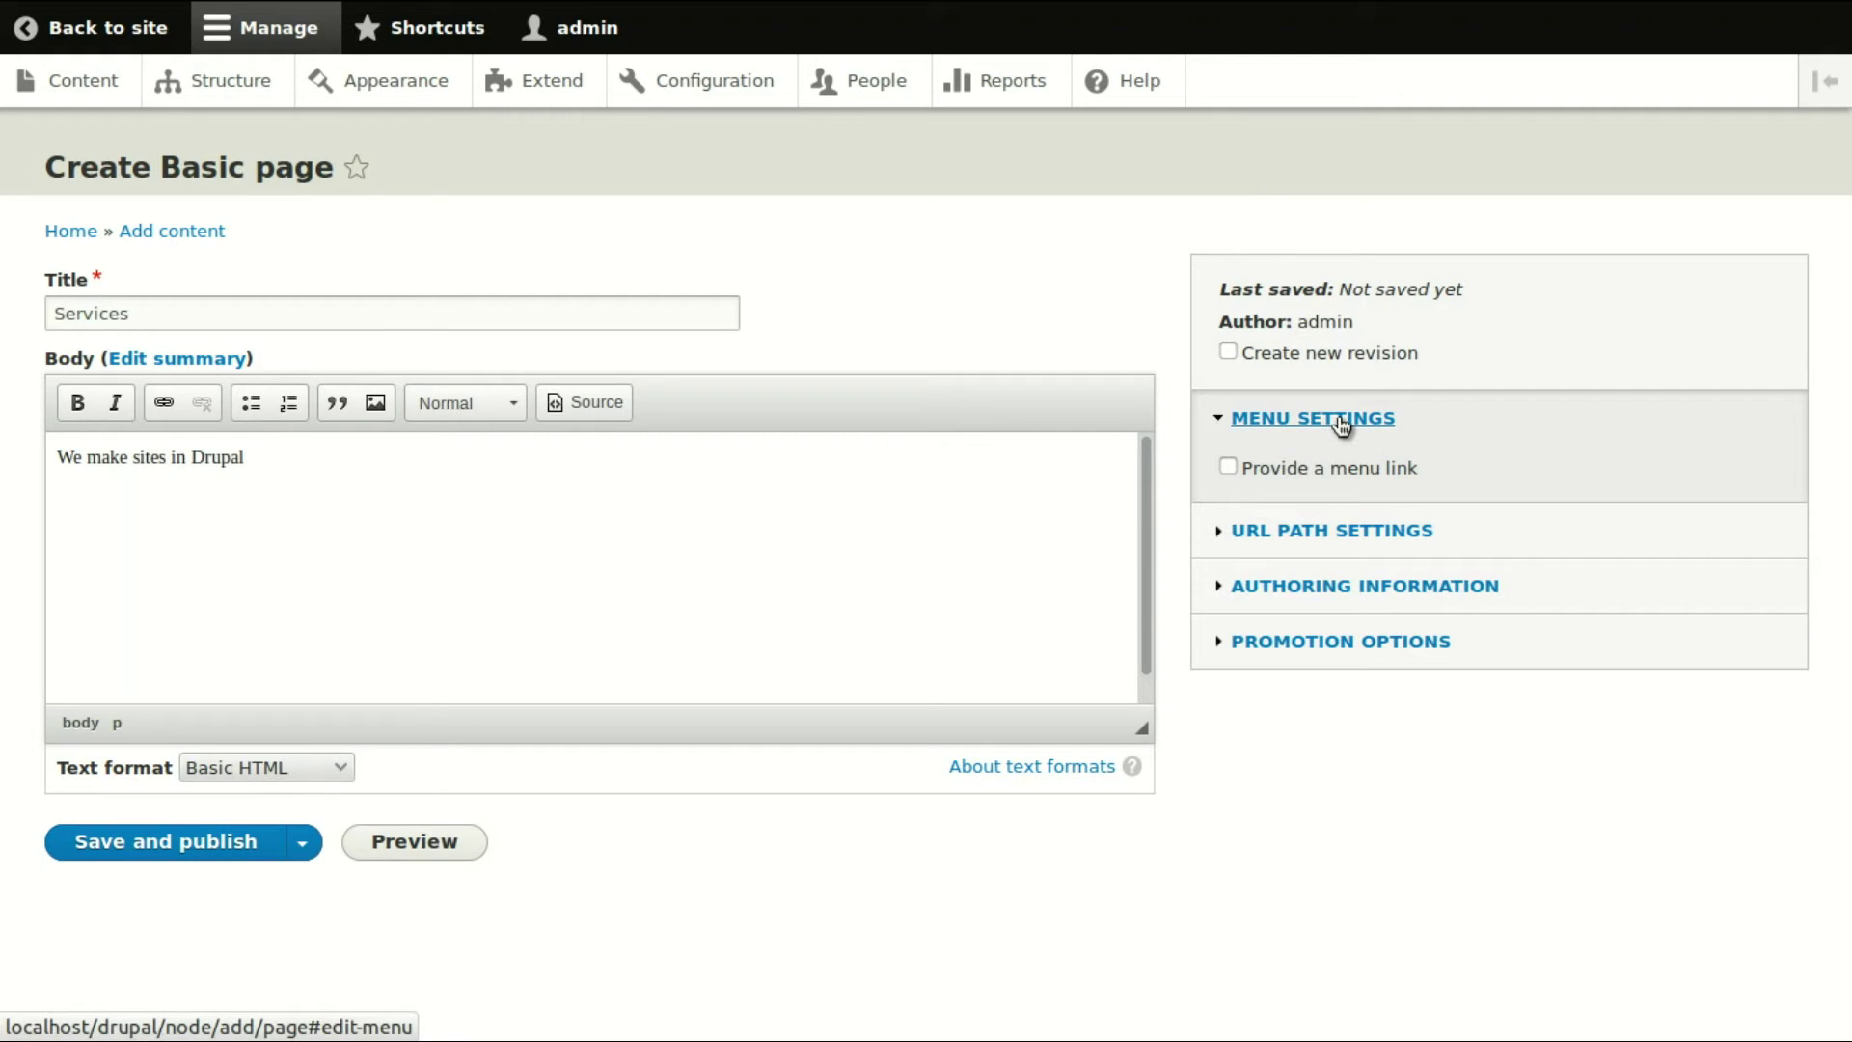
pyautogui.click(1230, 469)
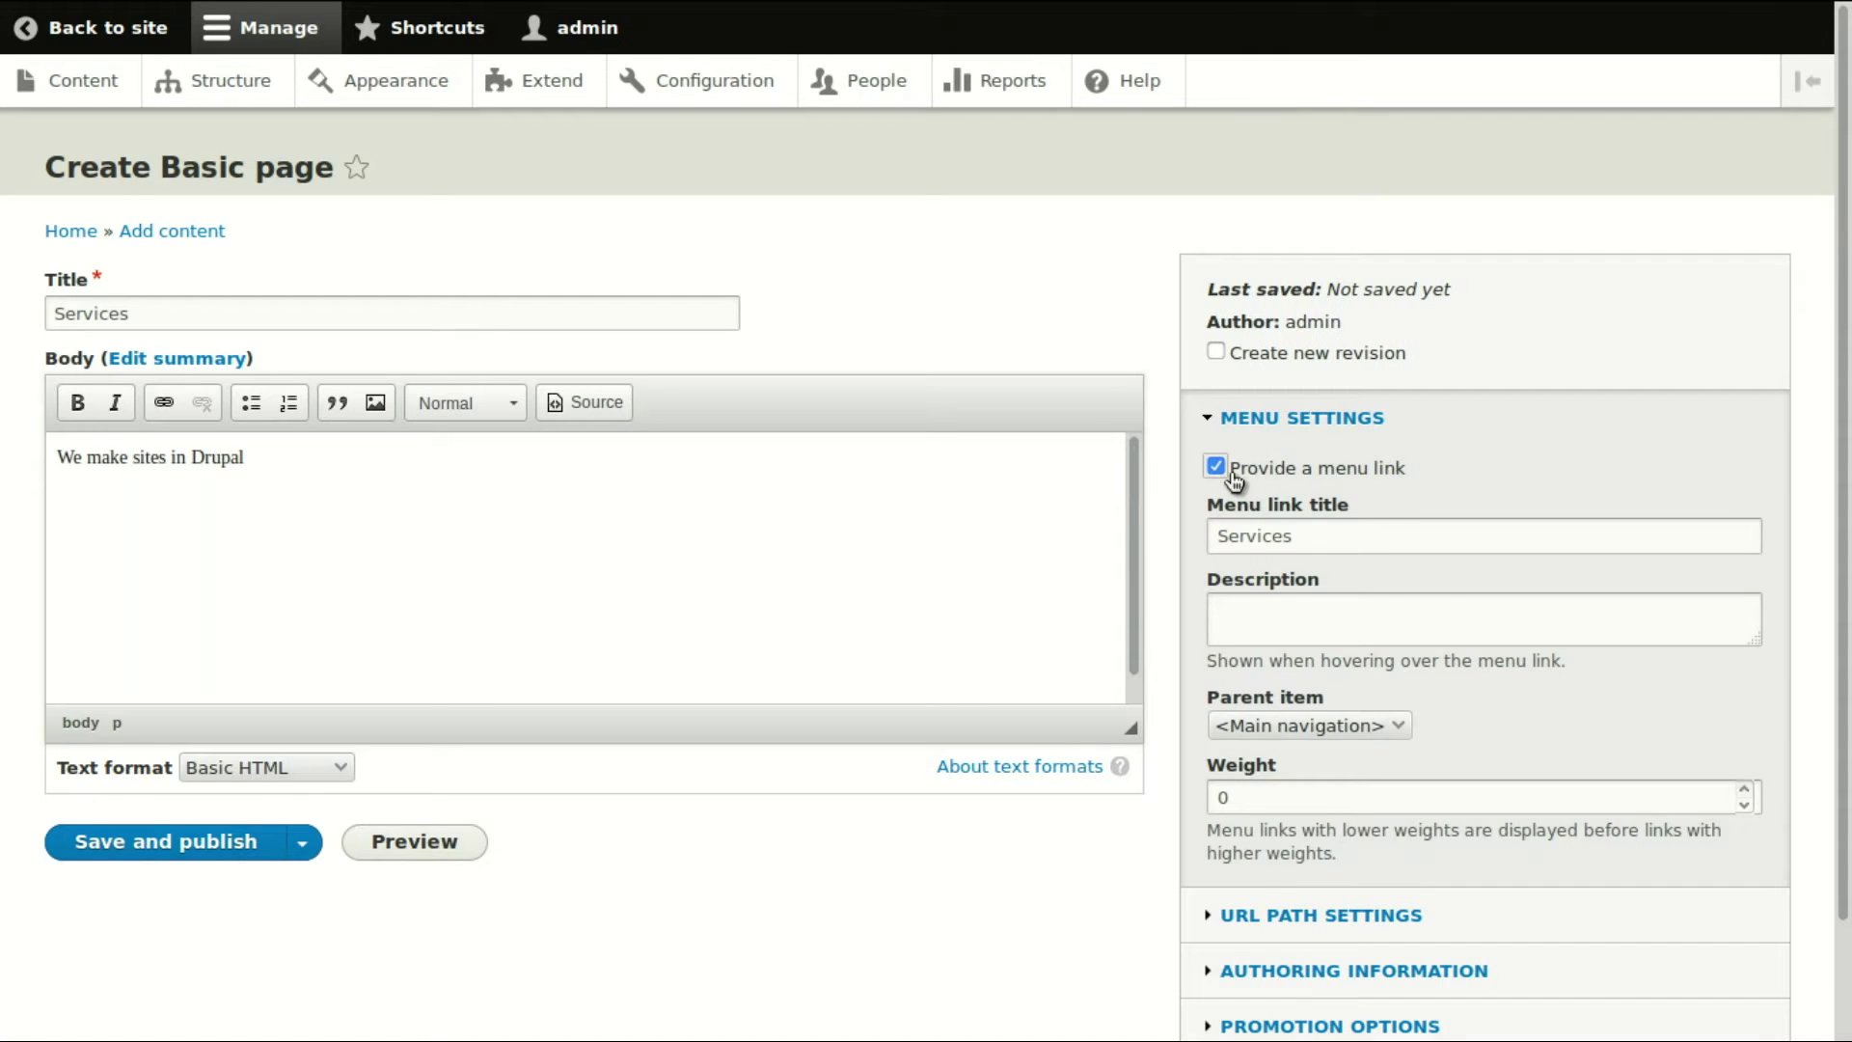
pyautogui.click(1231, 471)
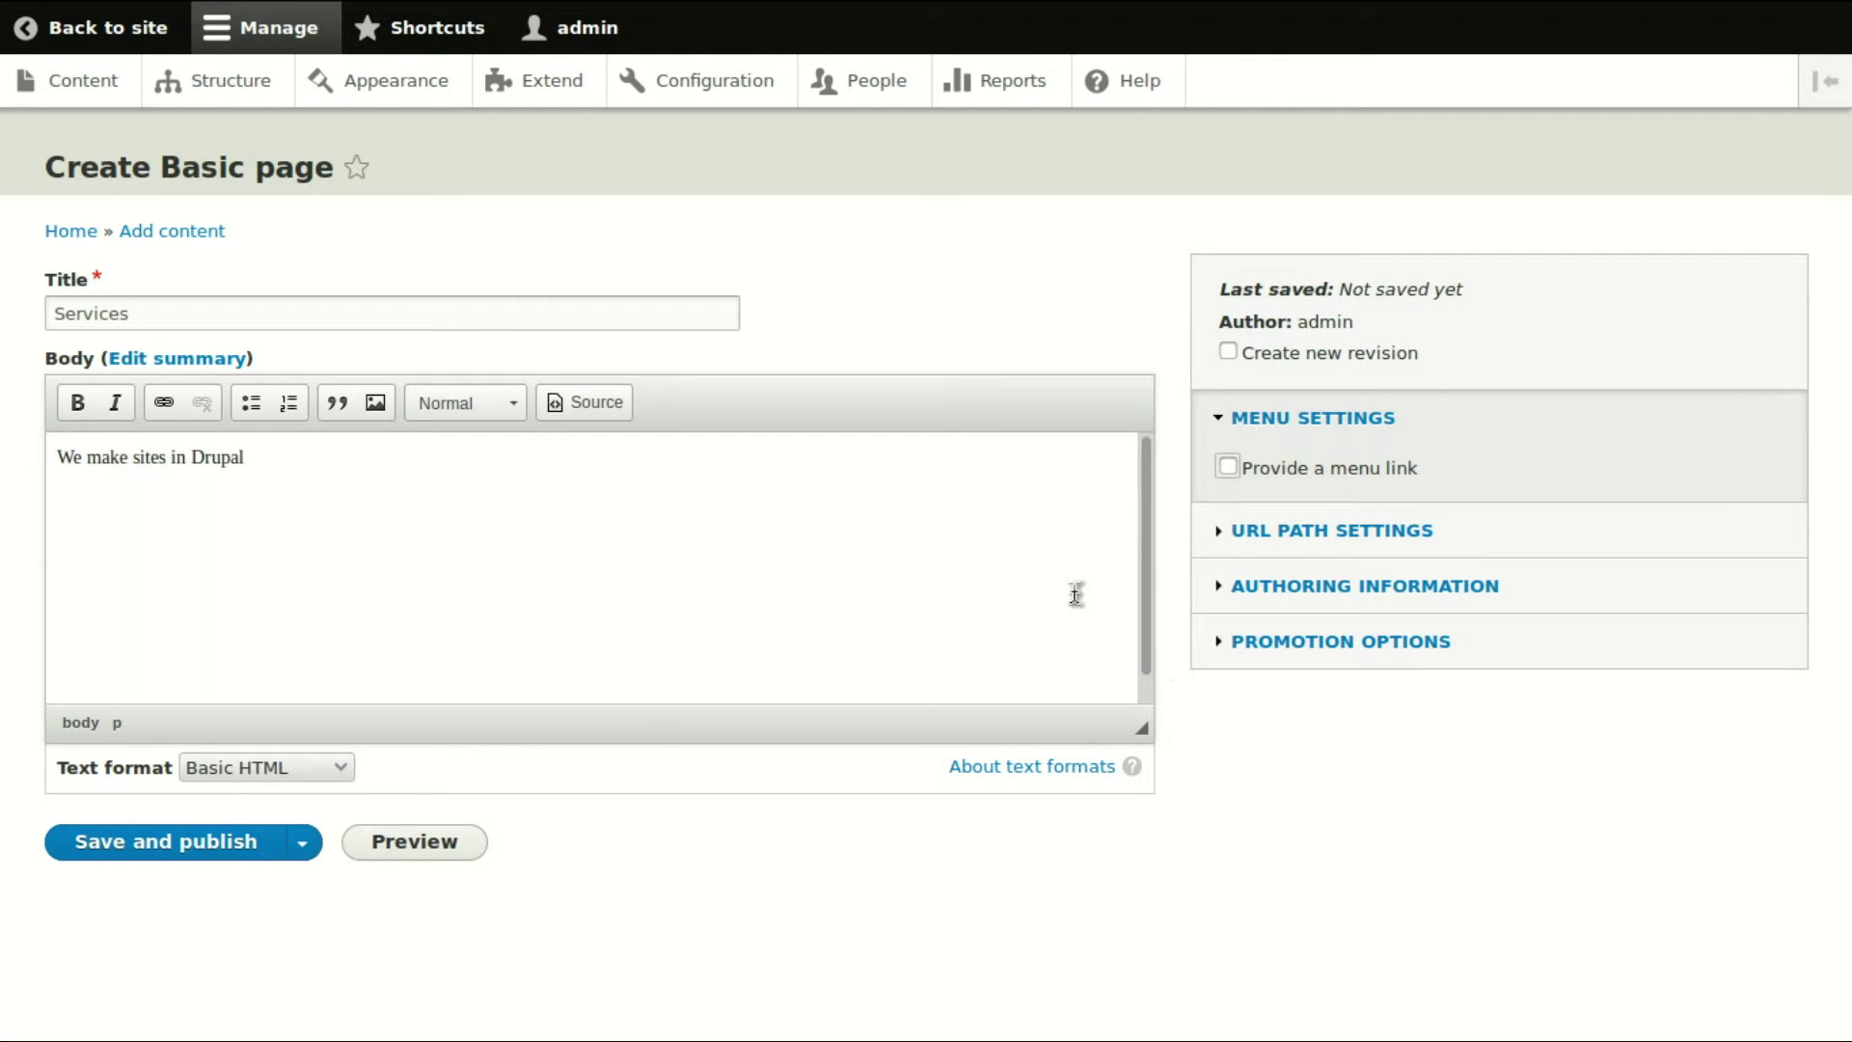
pyautogui.click(1267, 531)
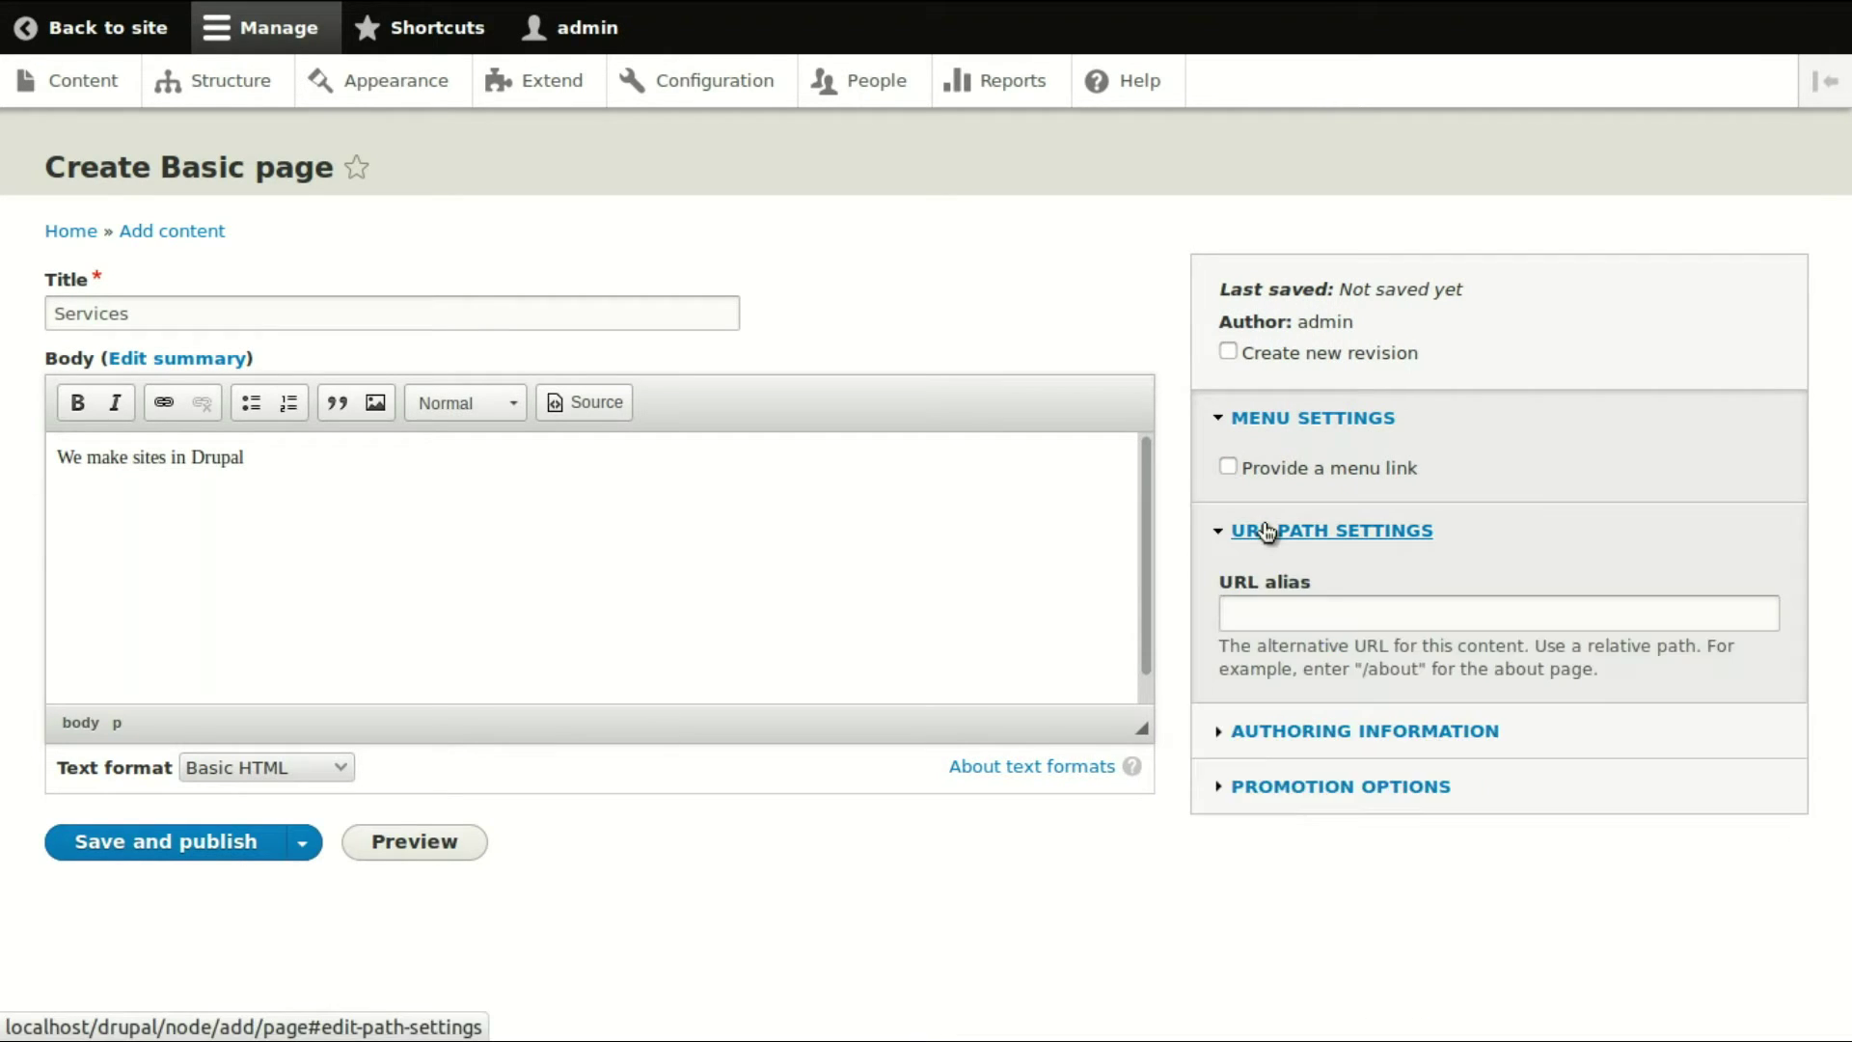
pyautogui.click(1273, 616)
pyautogui.click(1274, 617)
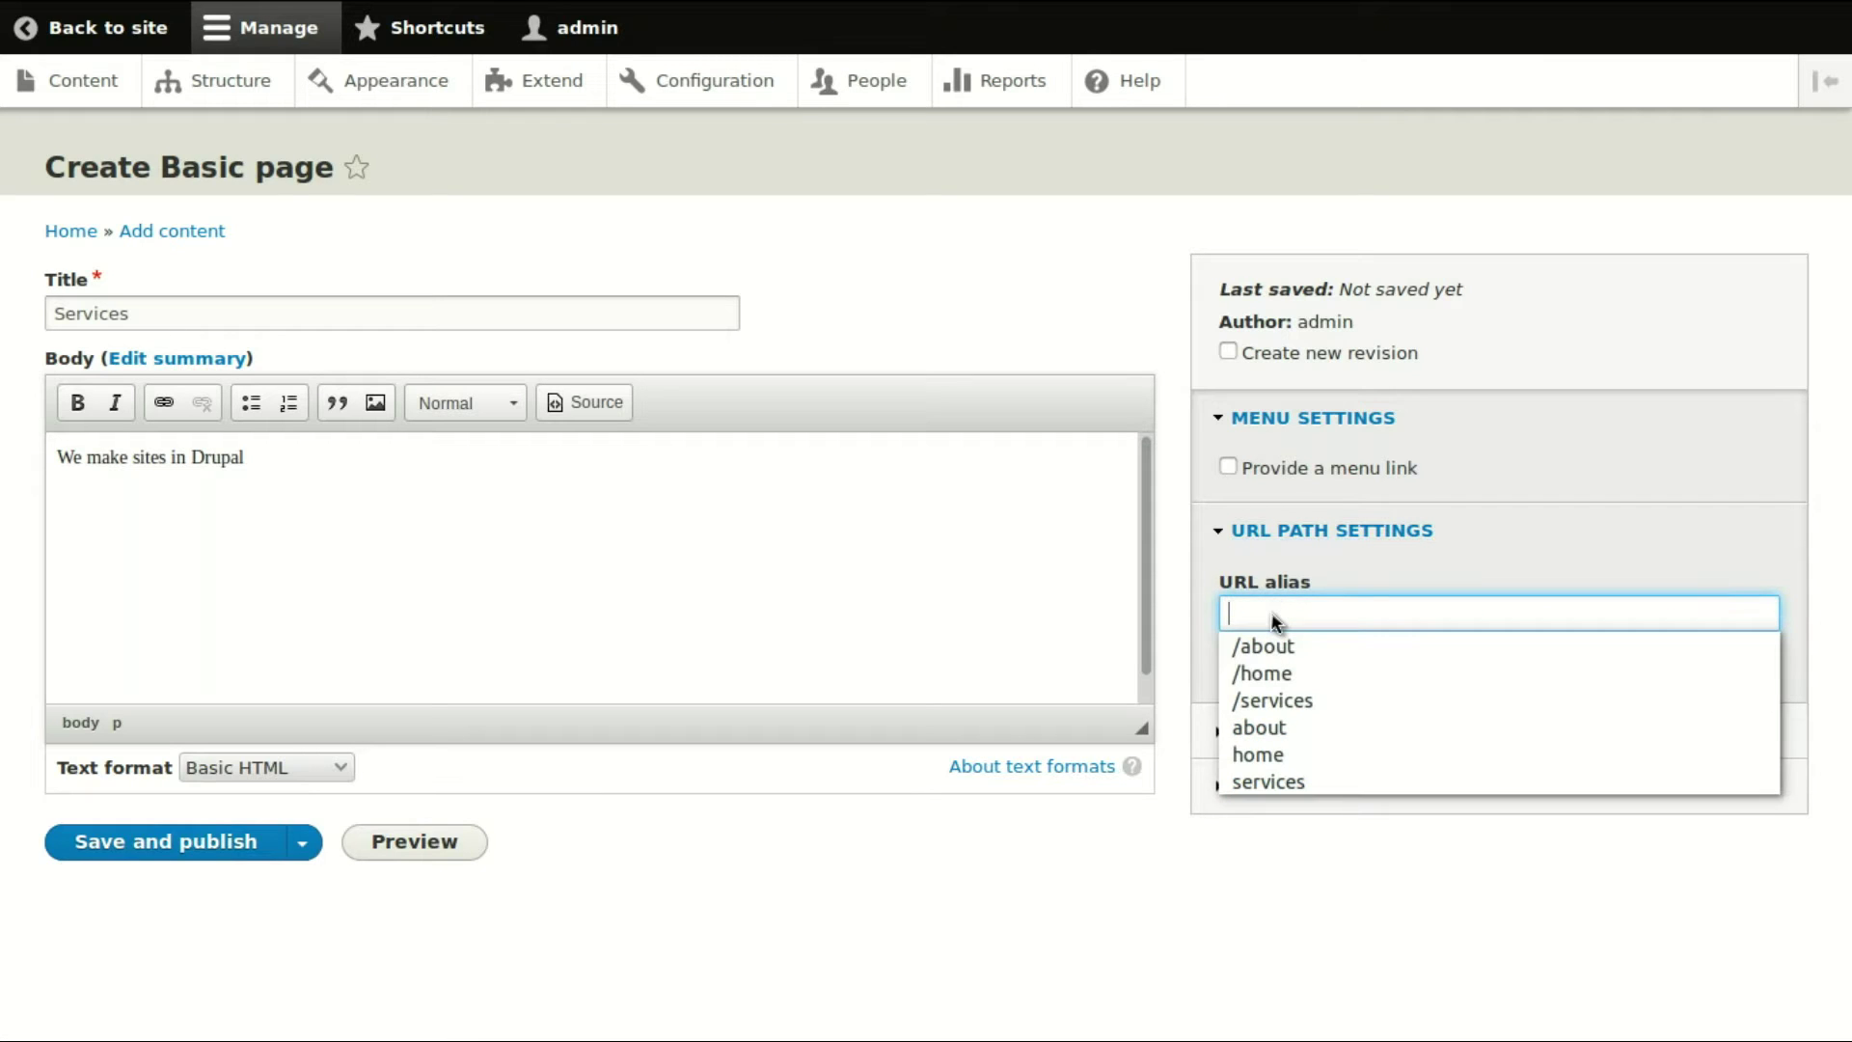
pyautogui.click(1303, 540)
# Save and publish the Services page without a menu link, leave full-screen view and reload the published page
pyautogui.click(212, 847)
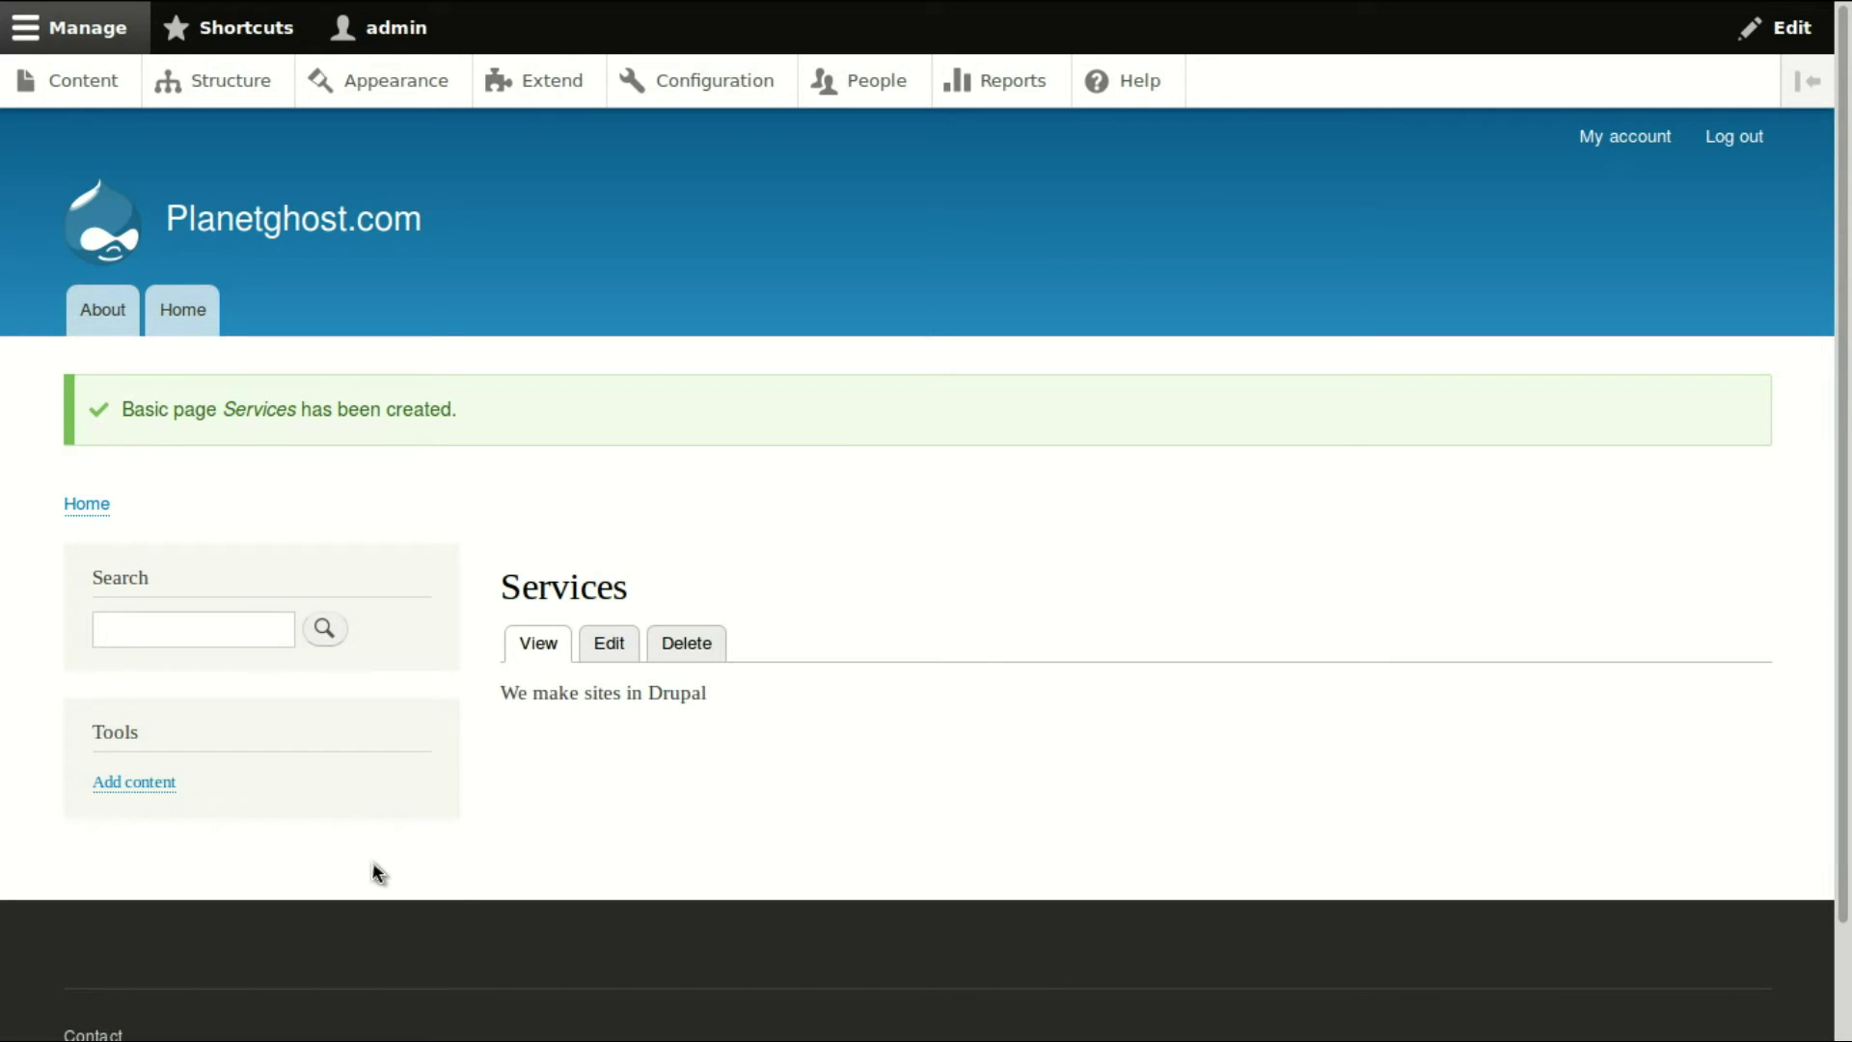
pyautogui.press('F11')
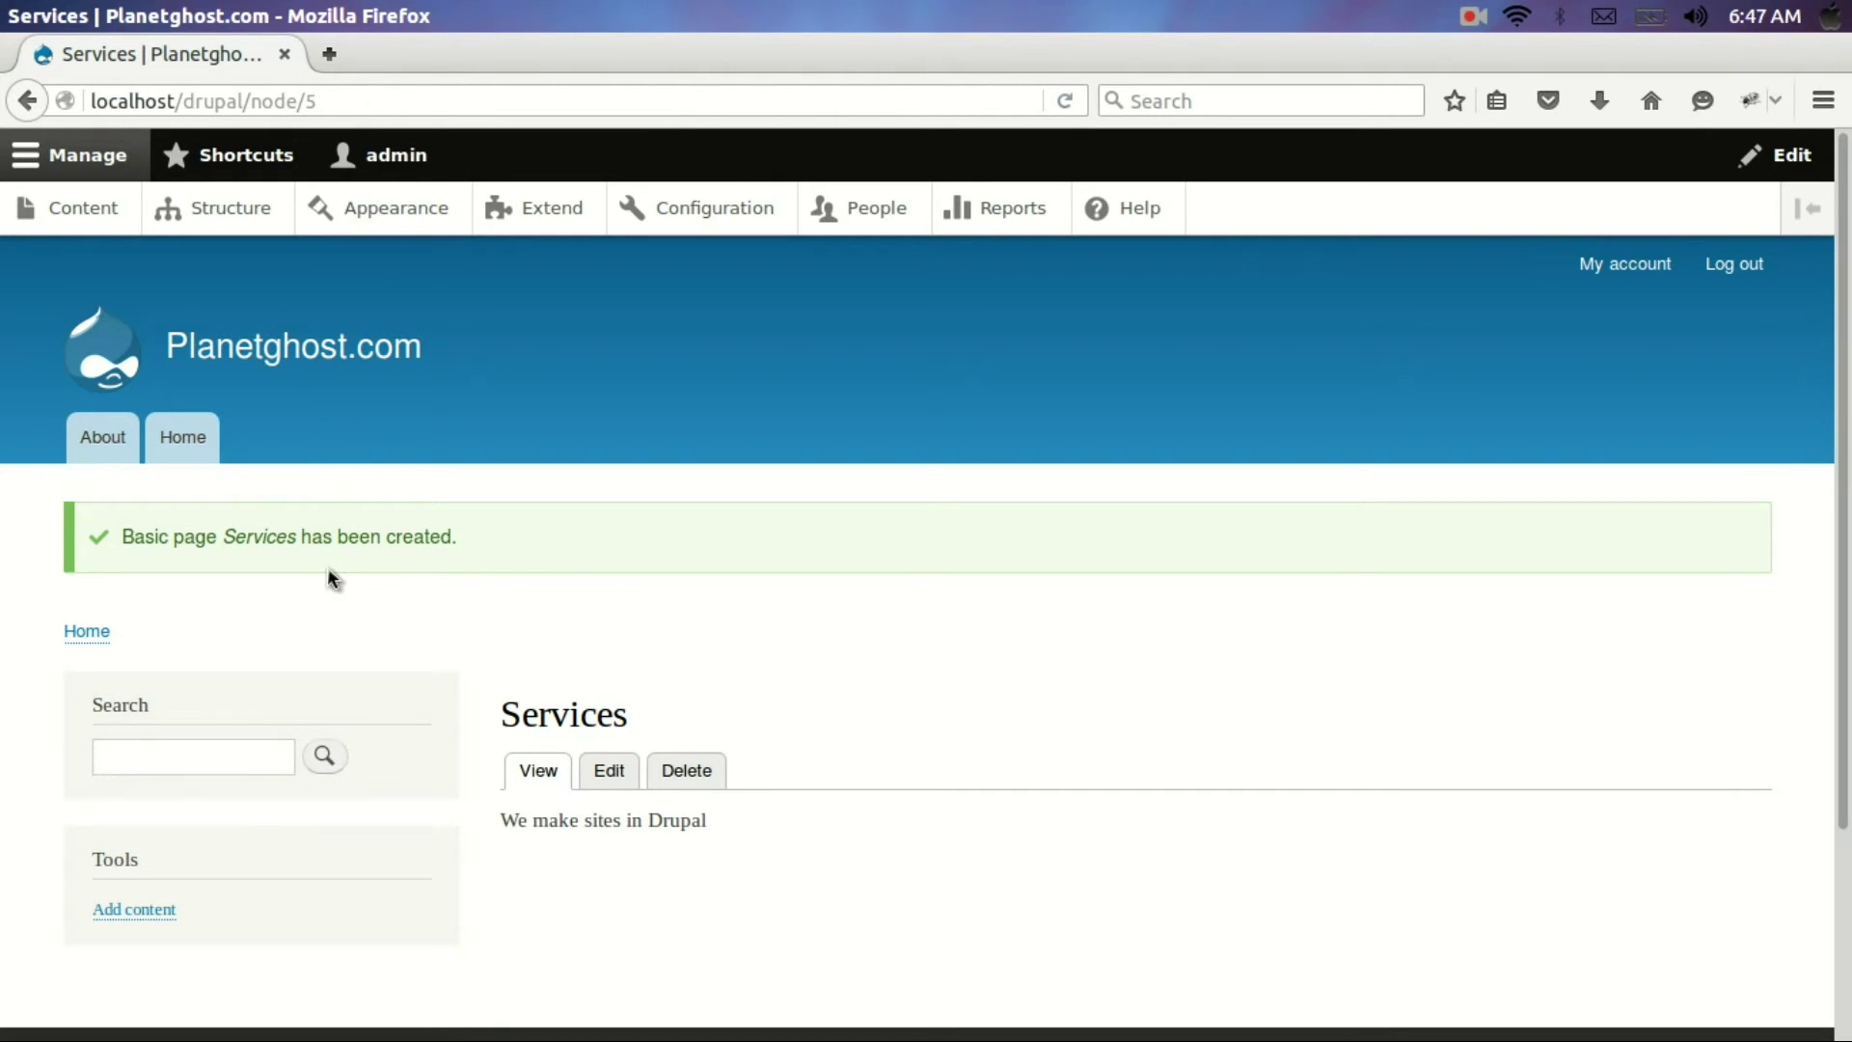
pyautogui.press('F5')
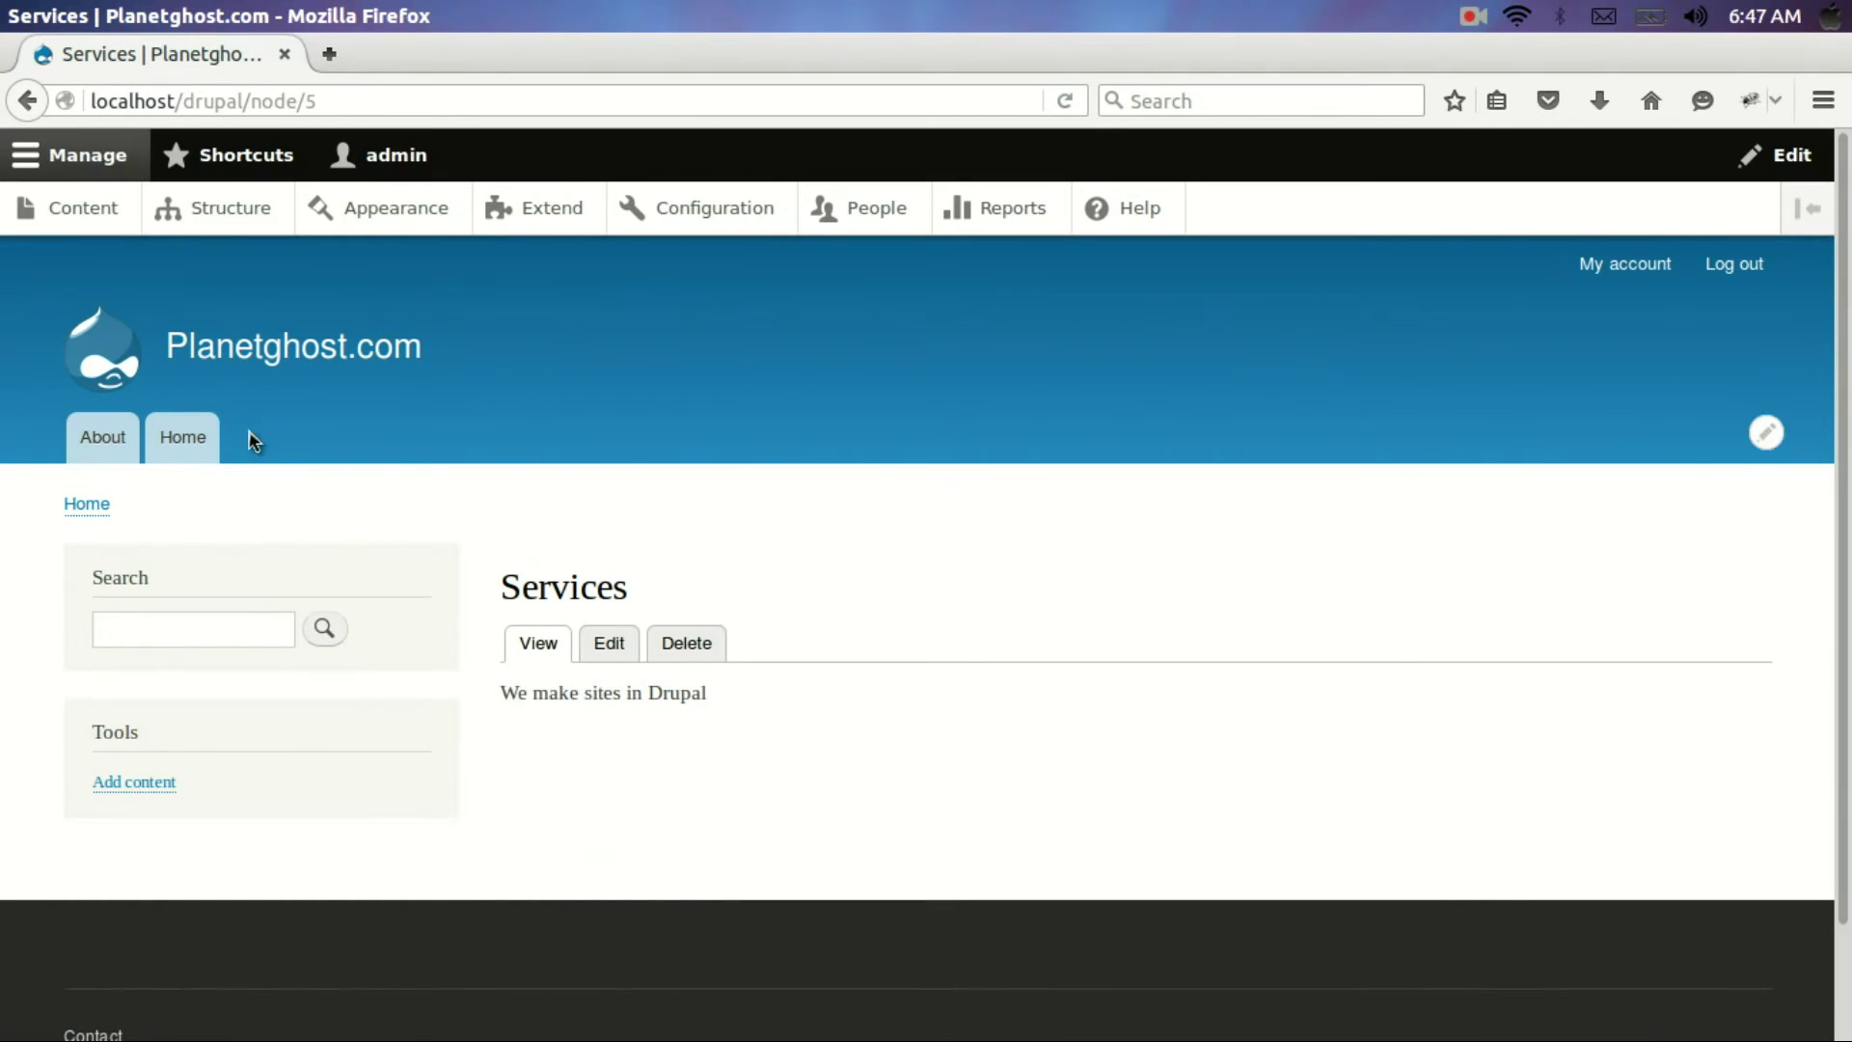
# Open the Services page for editing and set its URL alias to /services
pyautogui.click(609, 644)
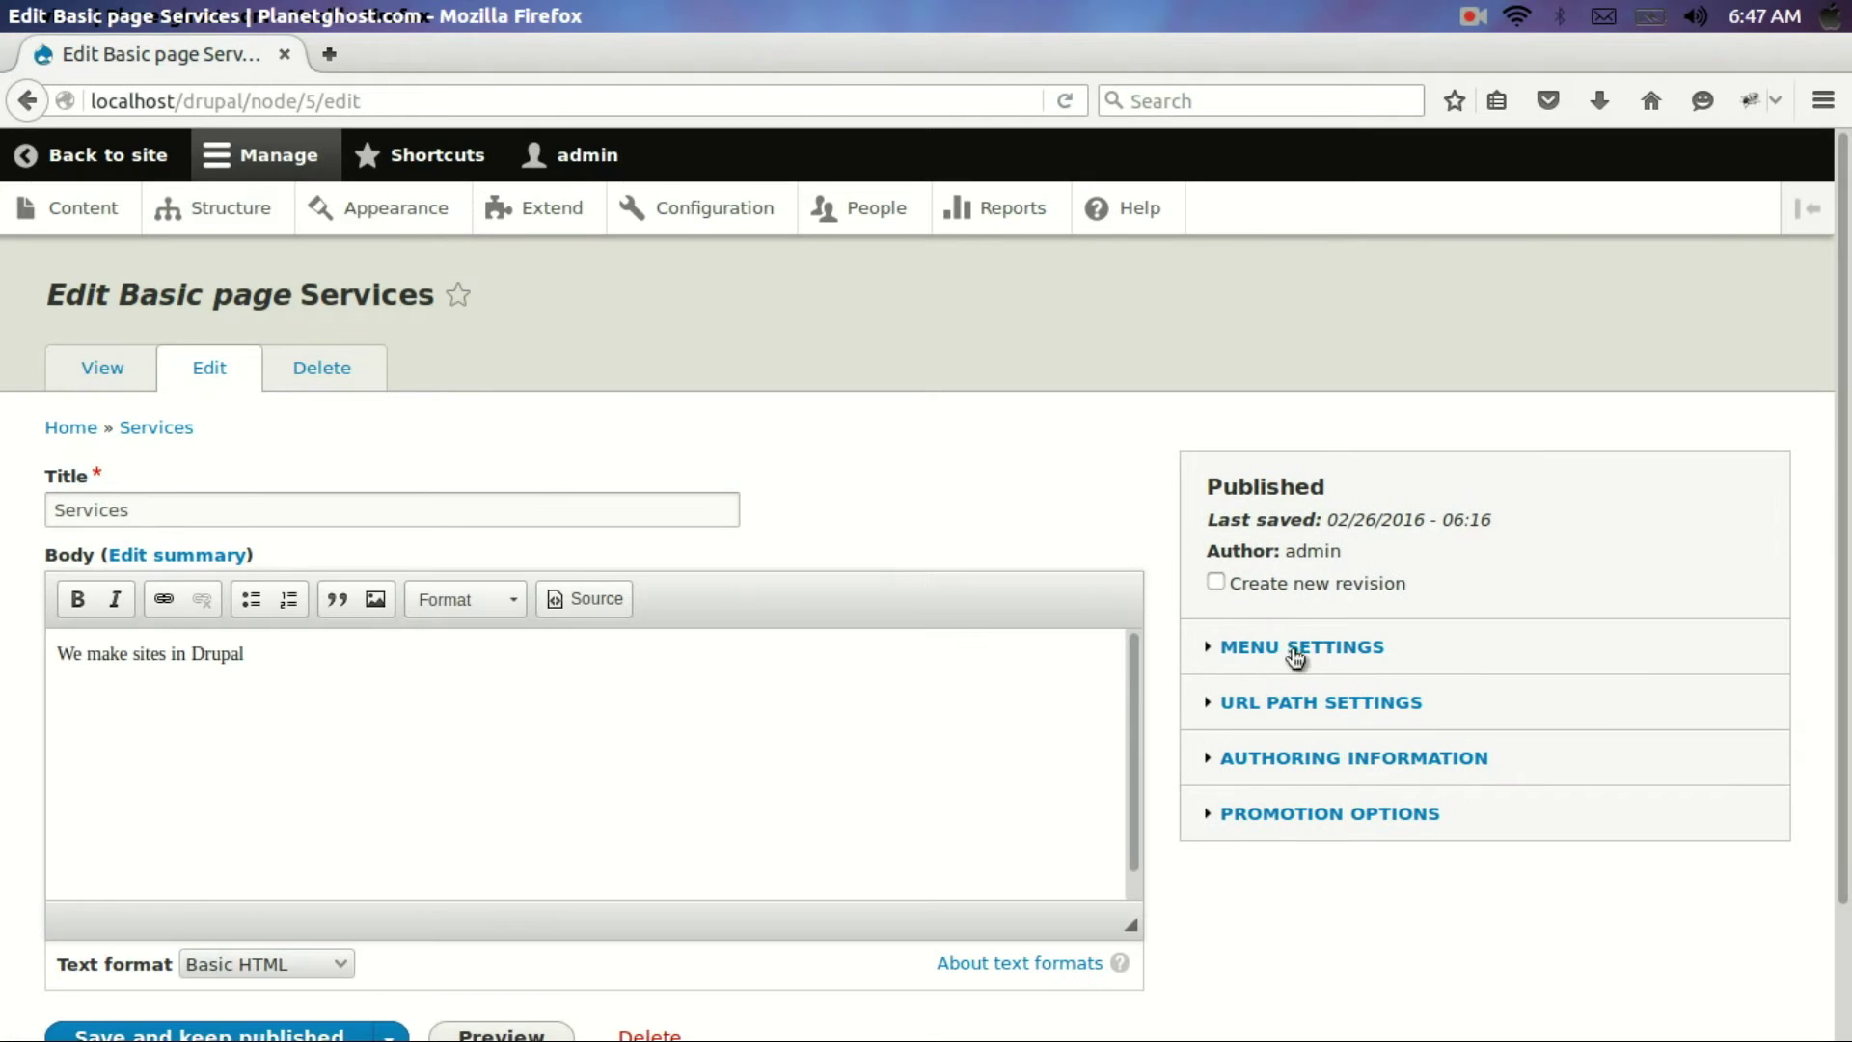
pyautogui.click(1294, 704)
pyautogui.click(1293, 781)
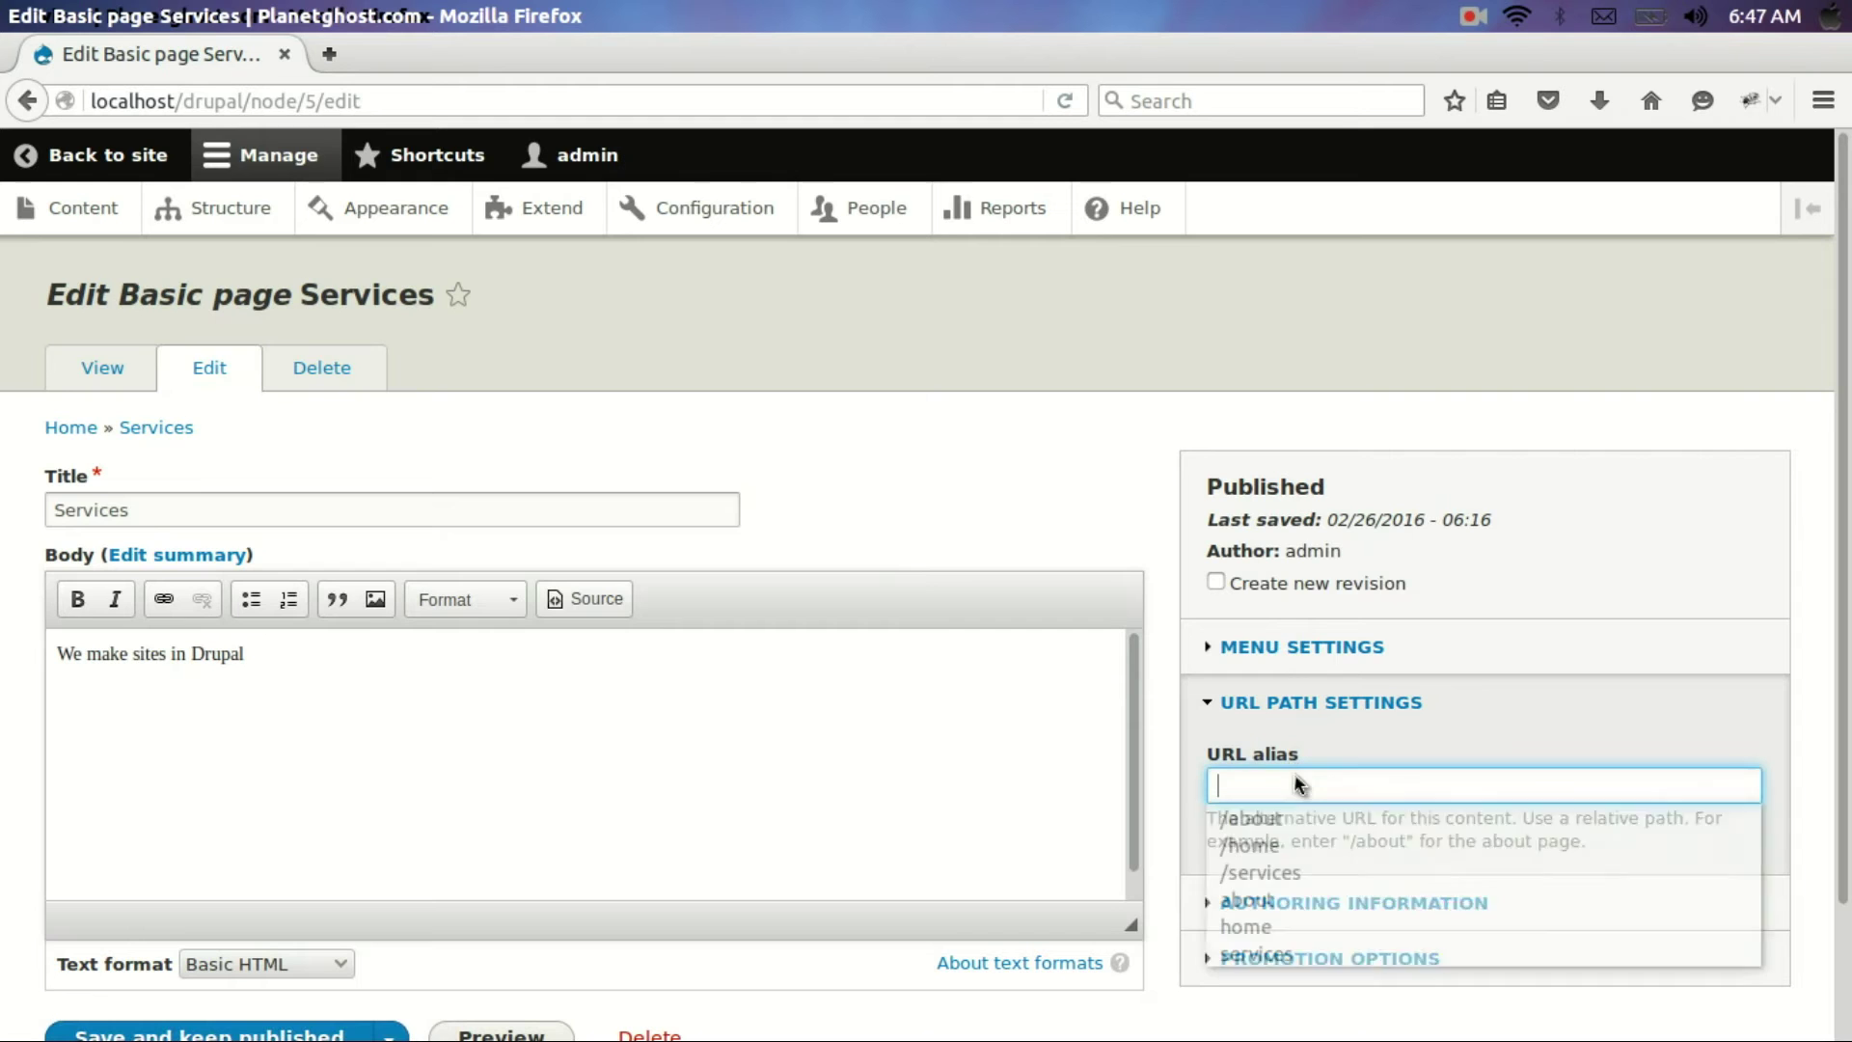
pyautogui.click(1306, 874)
# Provide a menu link titled Services under <Main navigation> for the page, and save it as published
pyautogui.click(1320, 649)
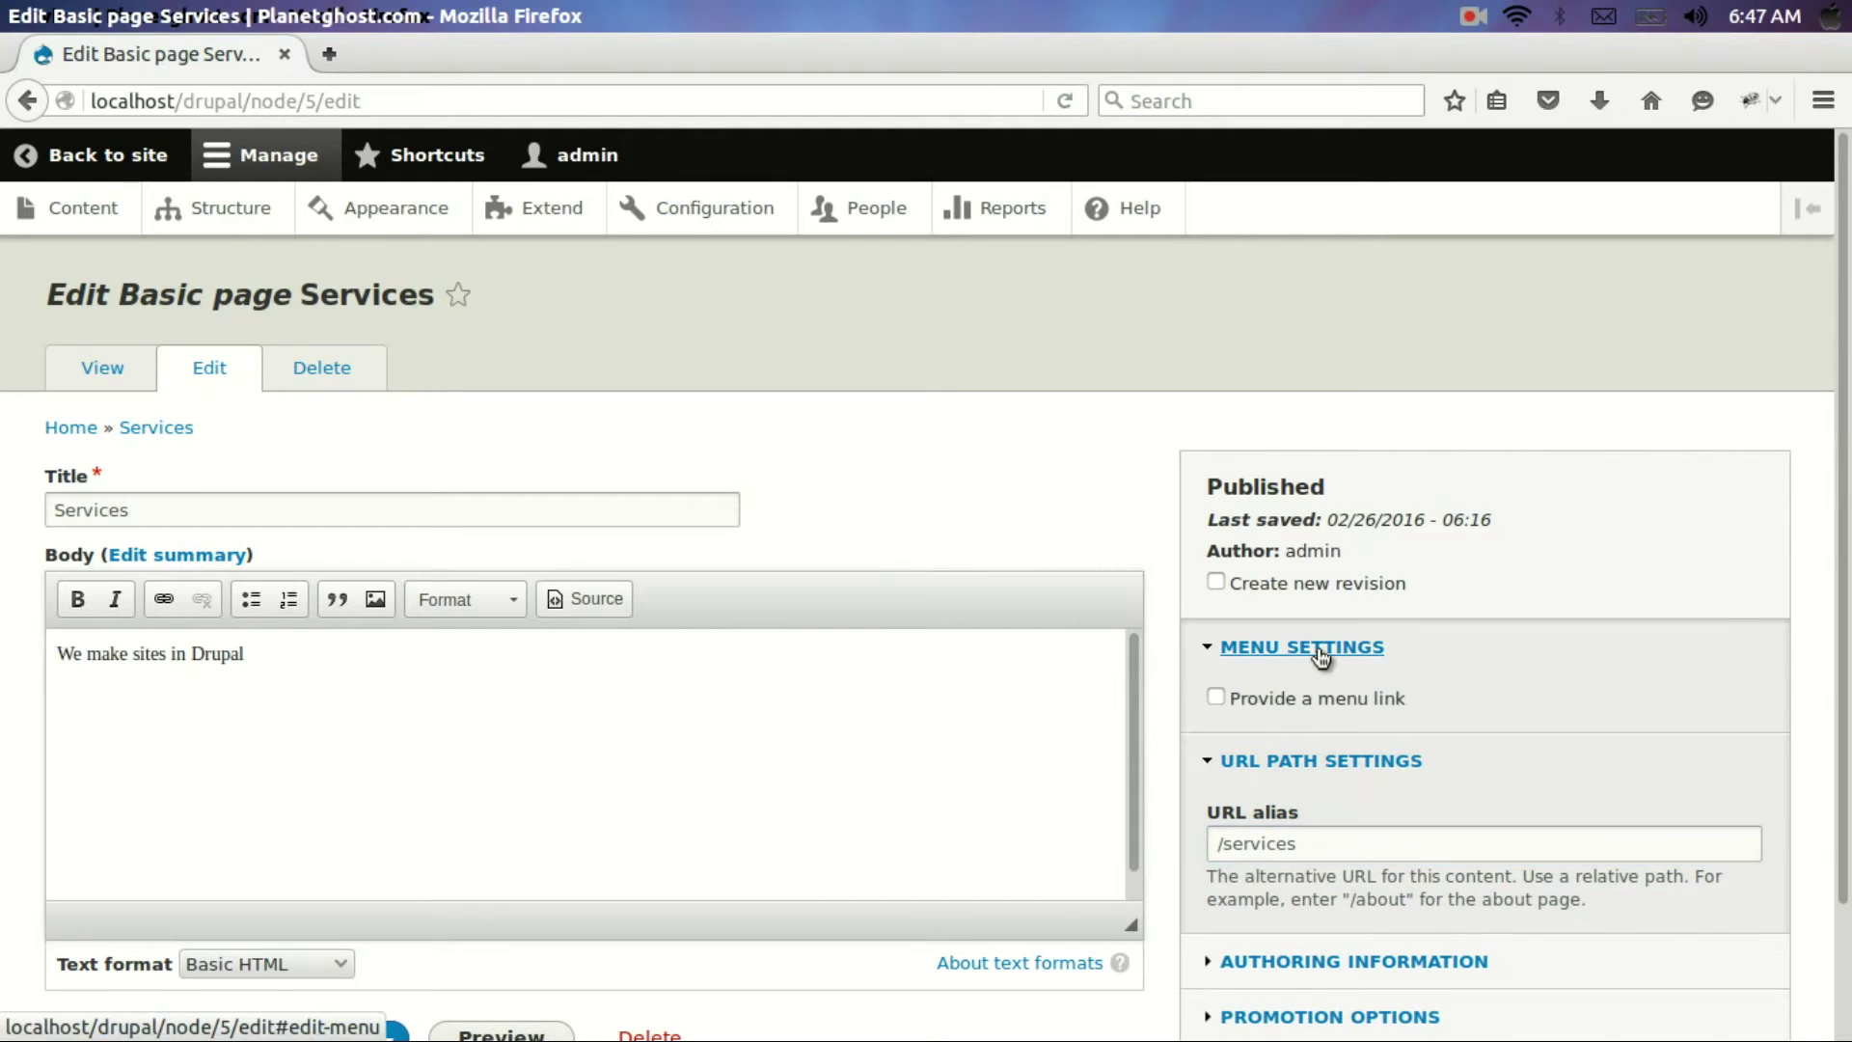
pyautogui.click(1215, 697)
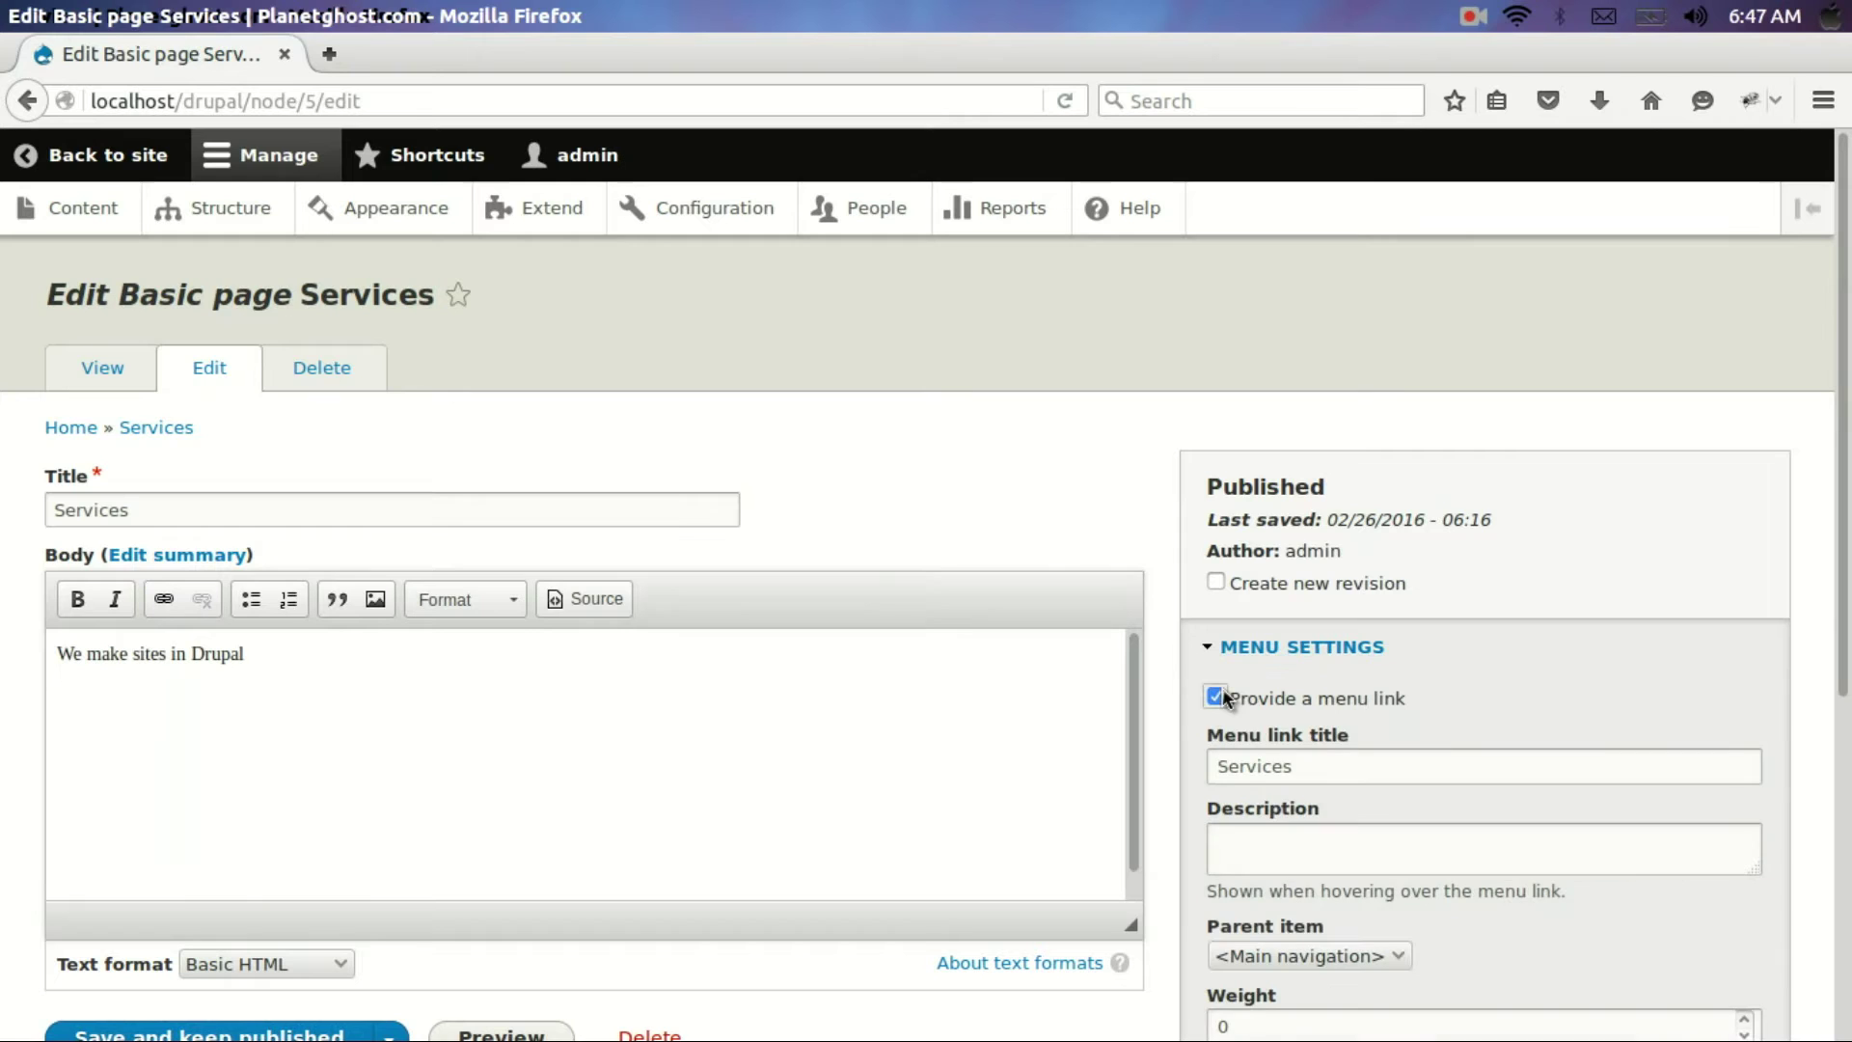
pyautogui.click(1392, 775)
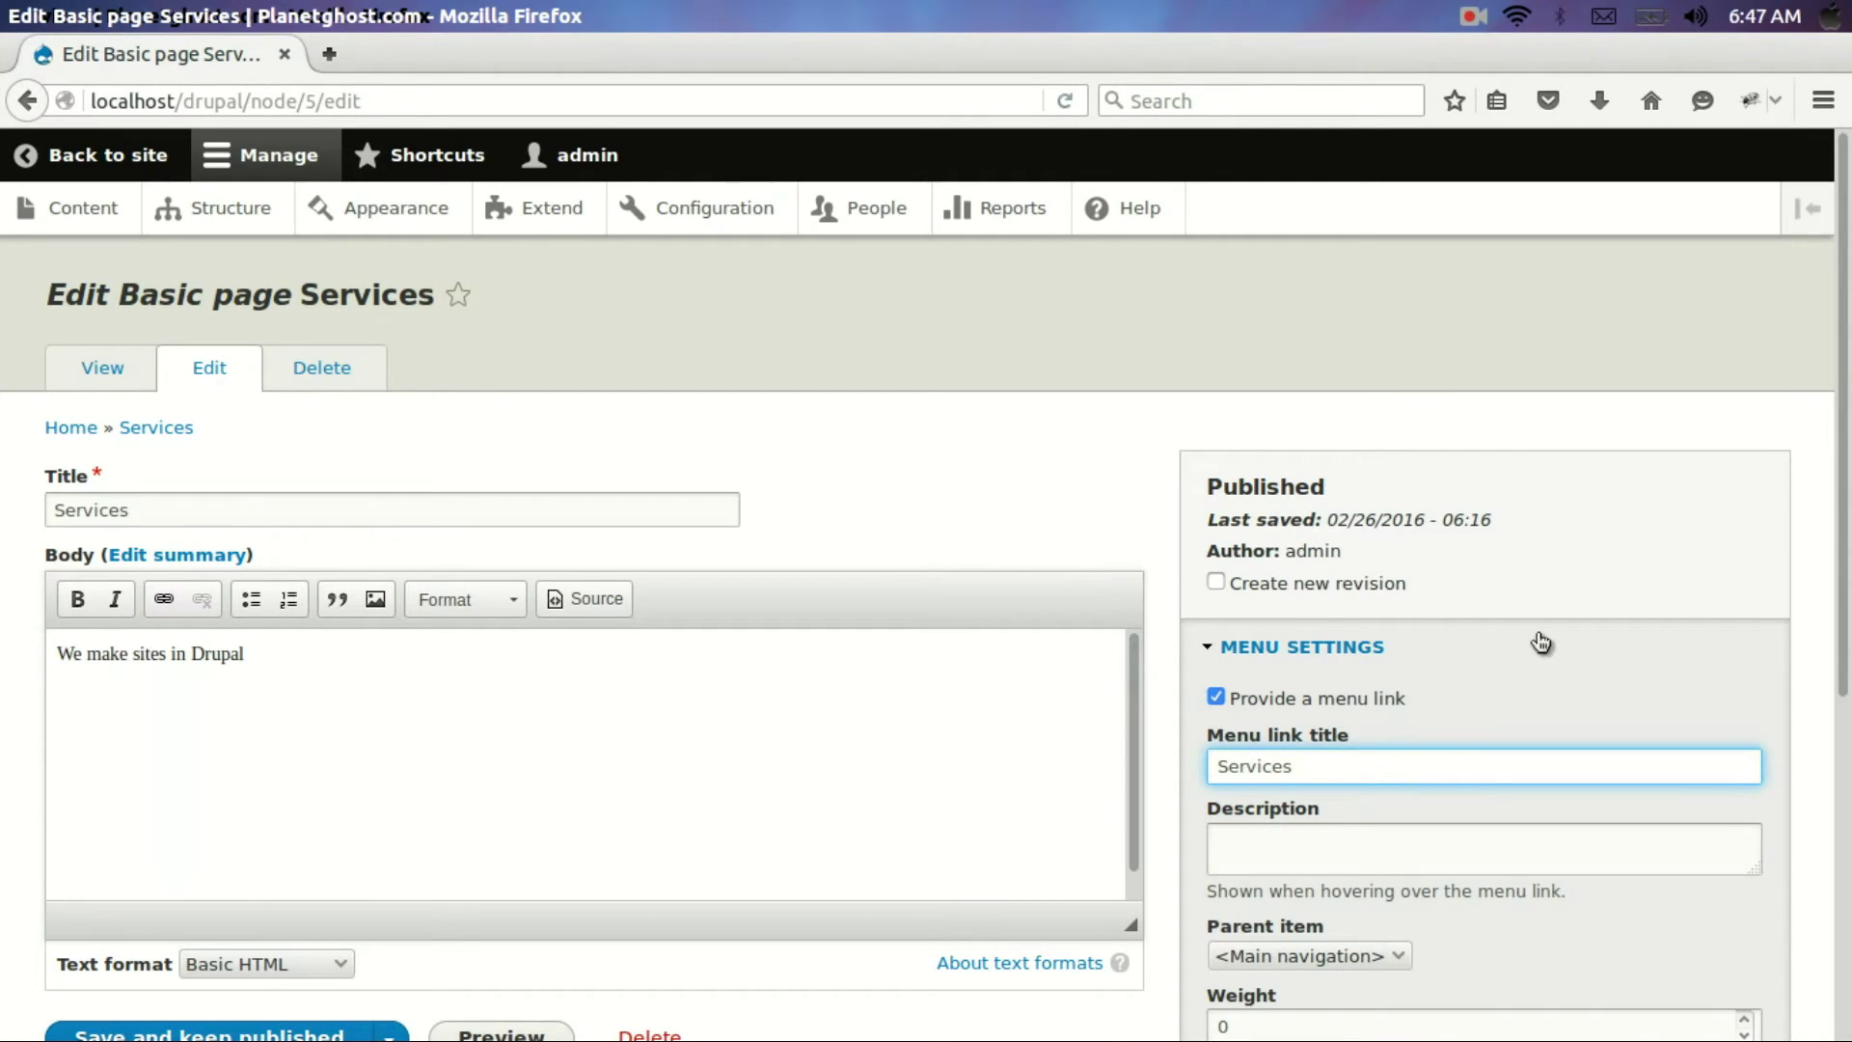
pyautogui.scroll(-4, 1534, 641)
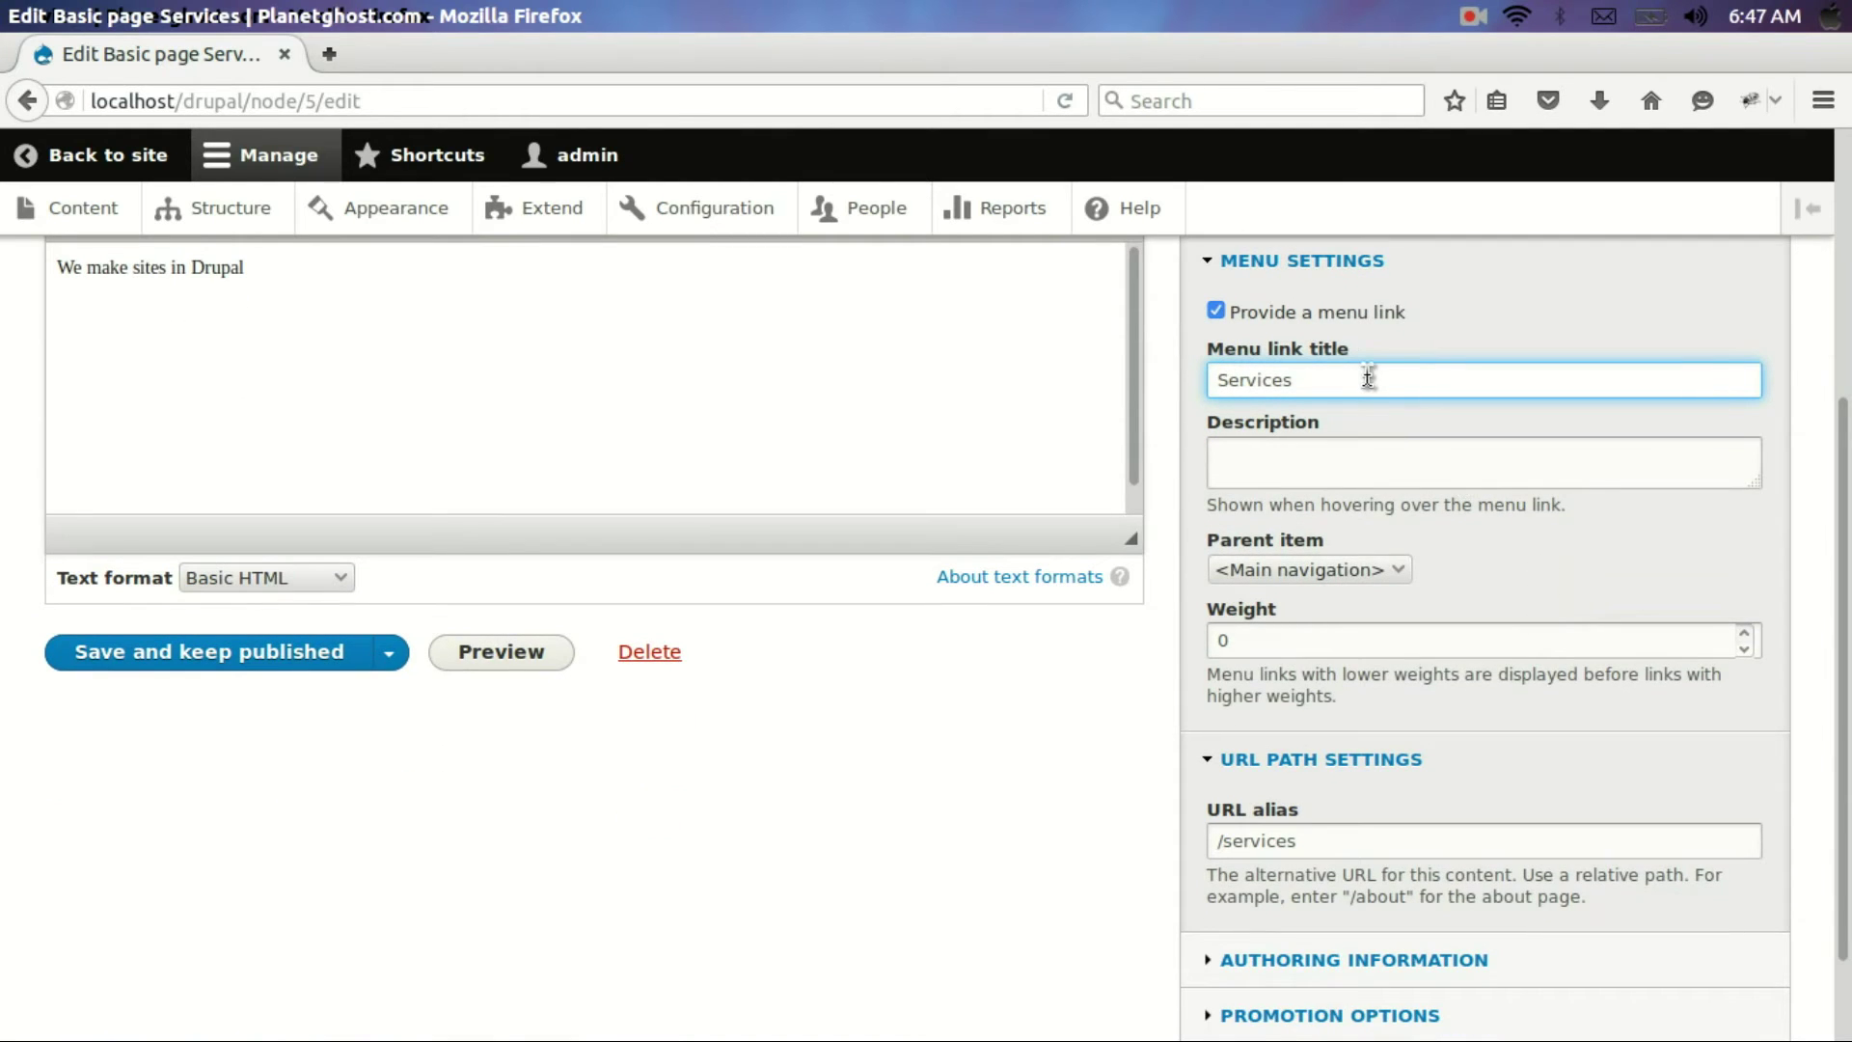
pyautogui.click(1310, 570)
pyautogui.click(1322, 570)
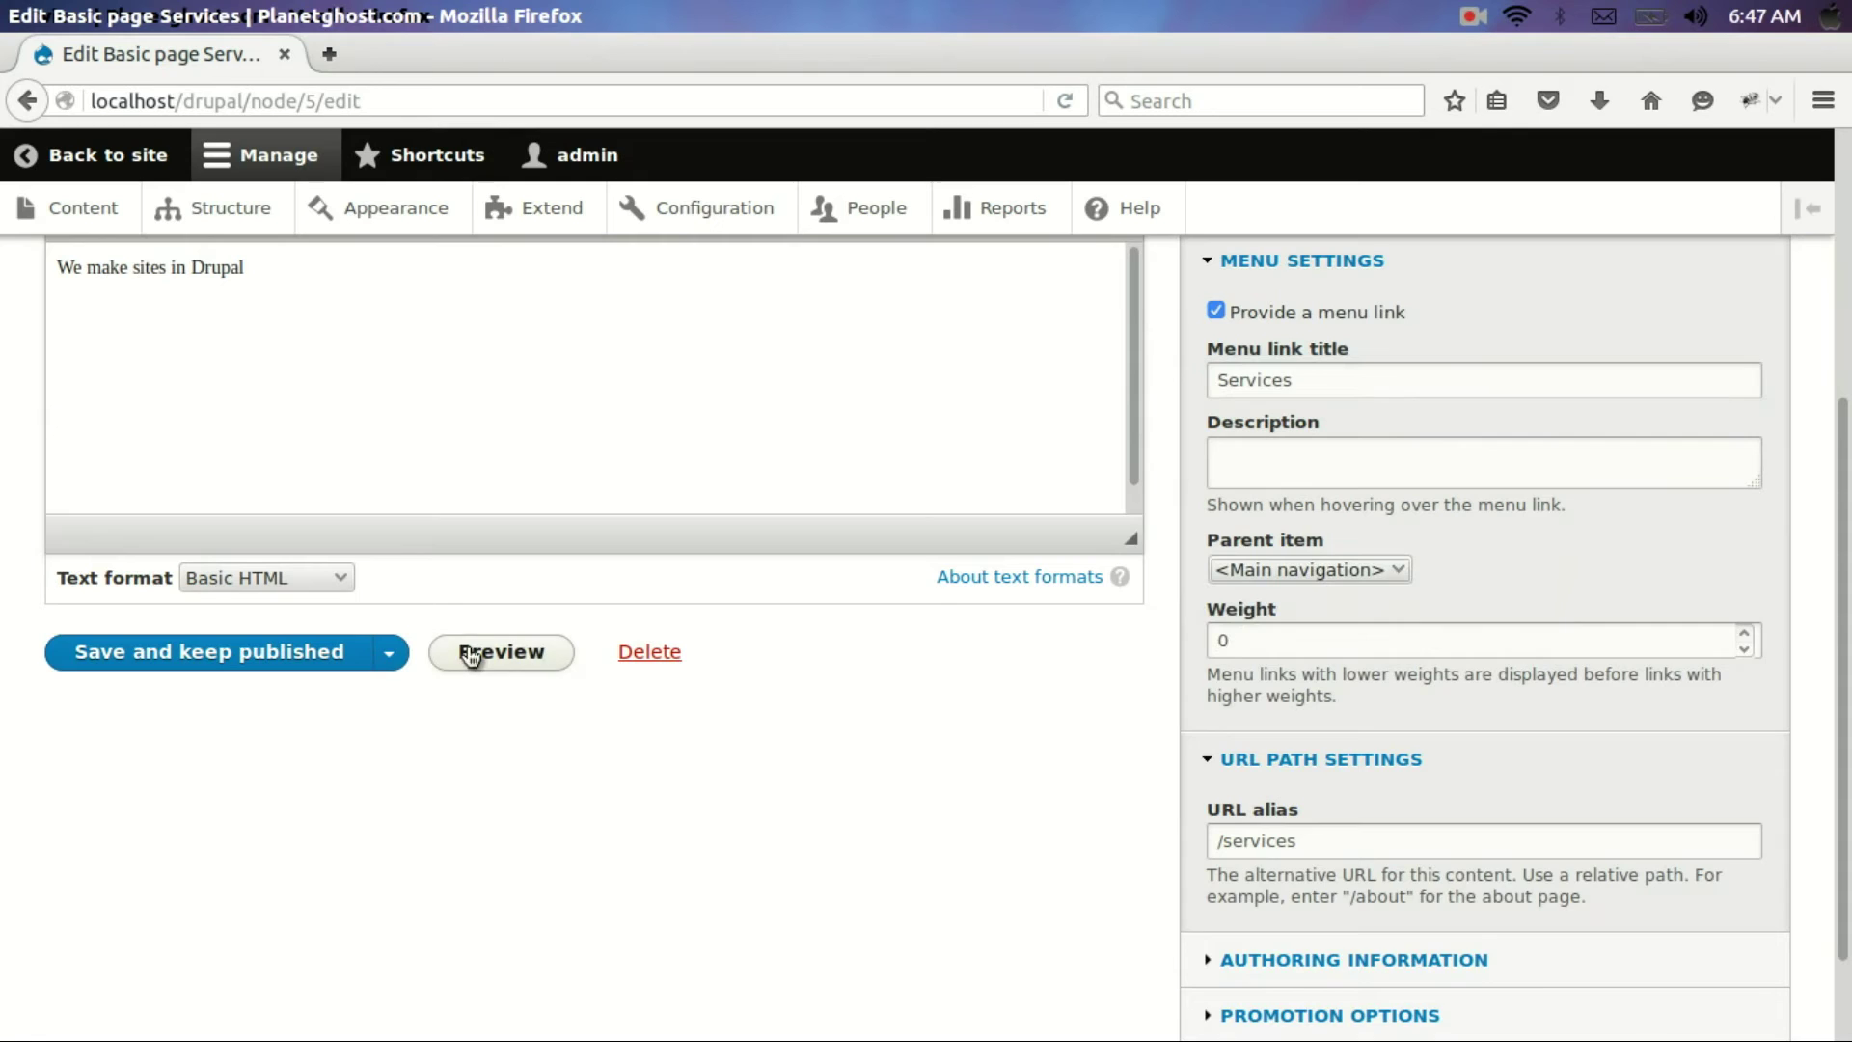
pyautogui.scroll(3, 248, 881)
pyautogui.click(231, 884)
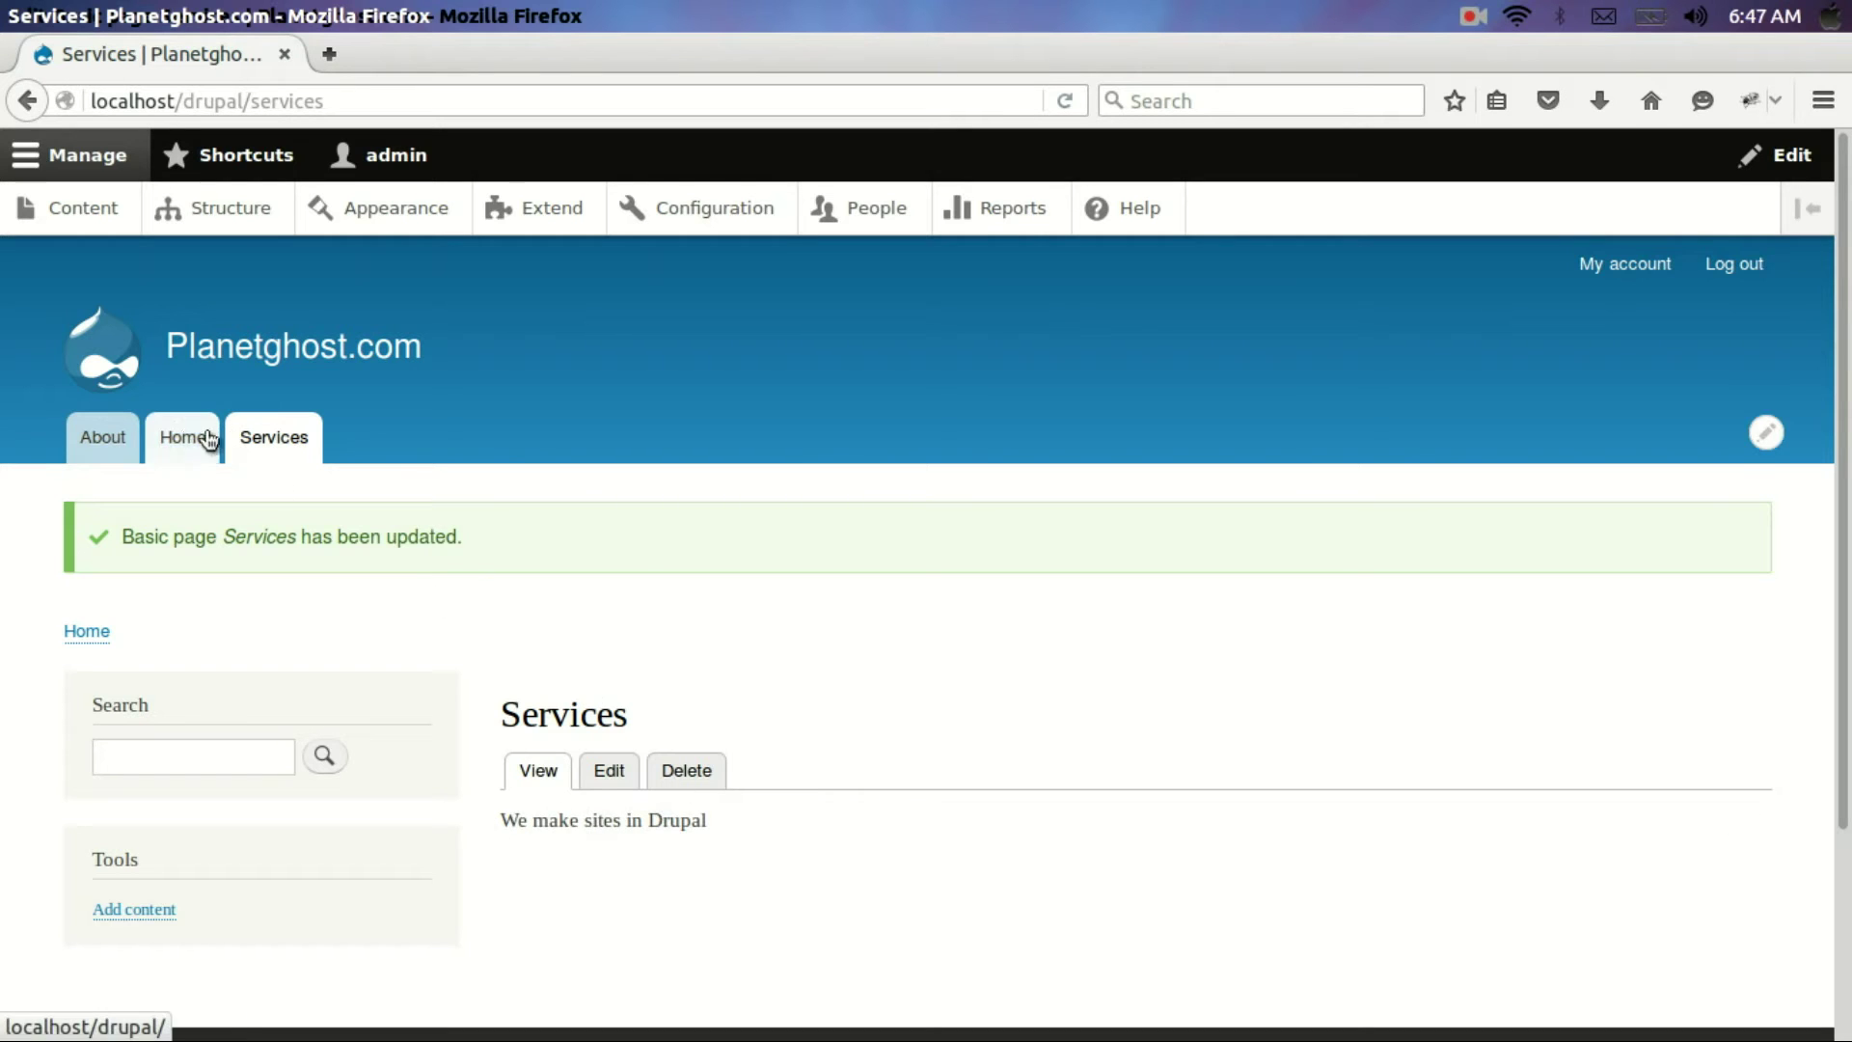
# Check the site's navigation by viewing the Home and About pages, ending on Home
pyautogui.click(170, 440)
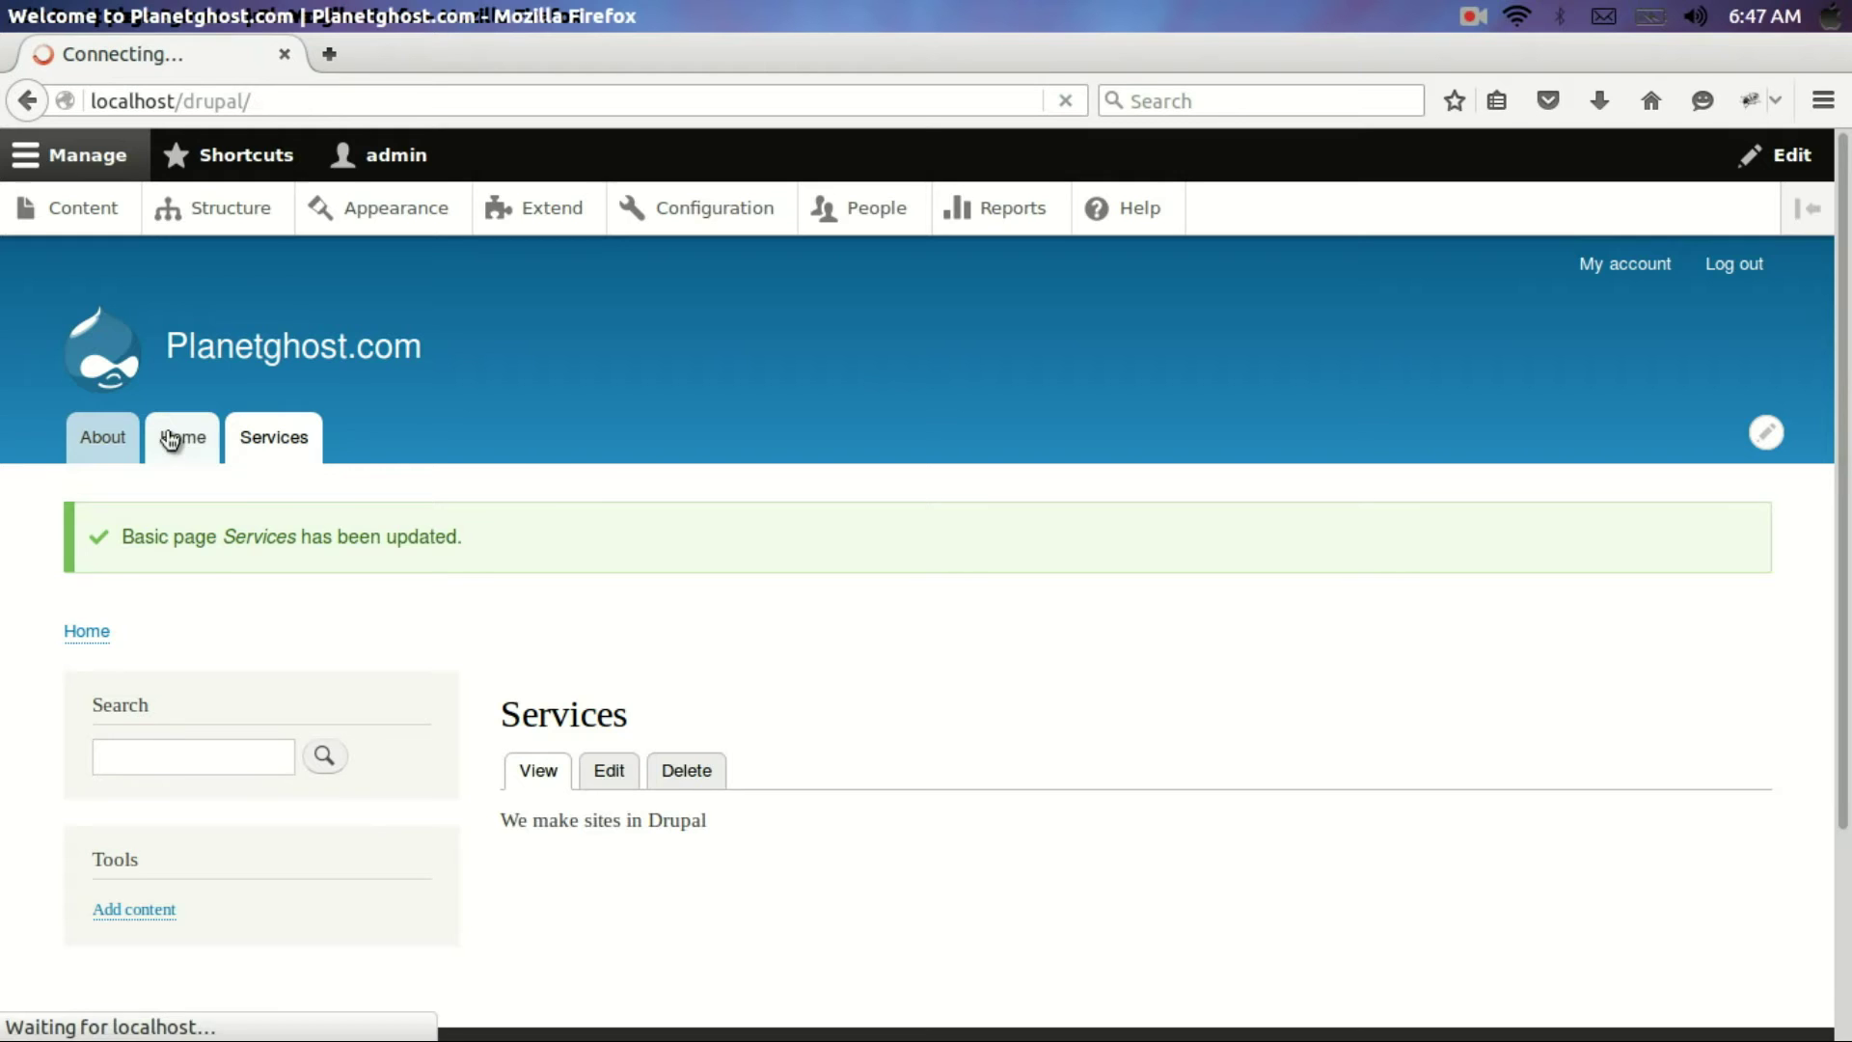
pyautogui.click(91, 446)
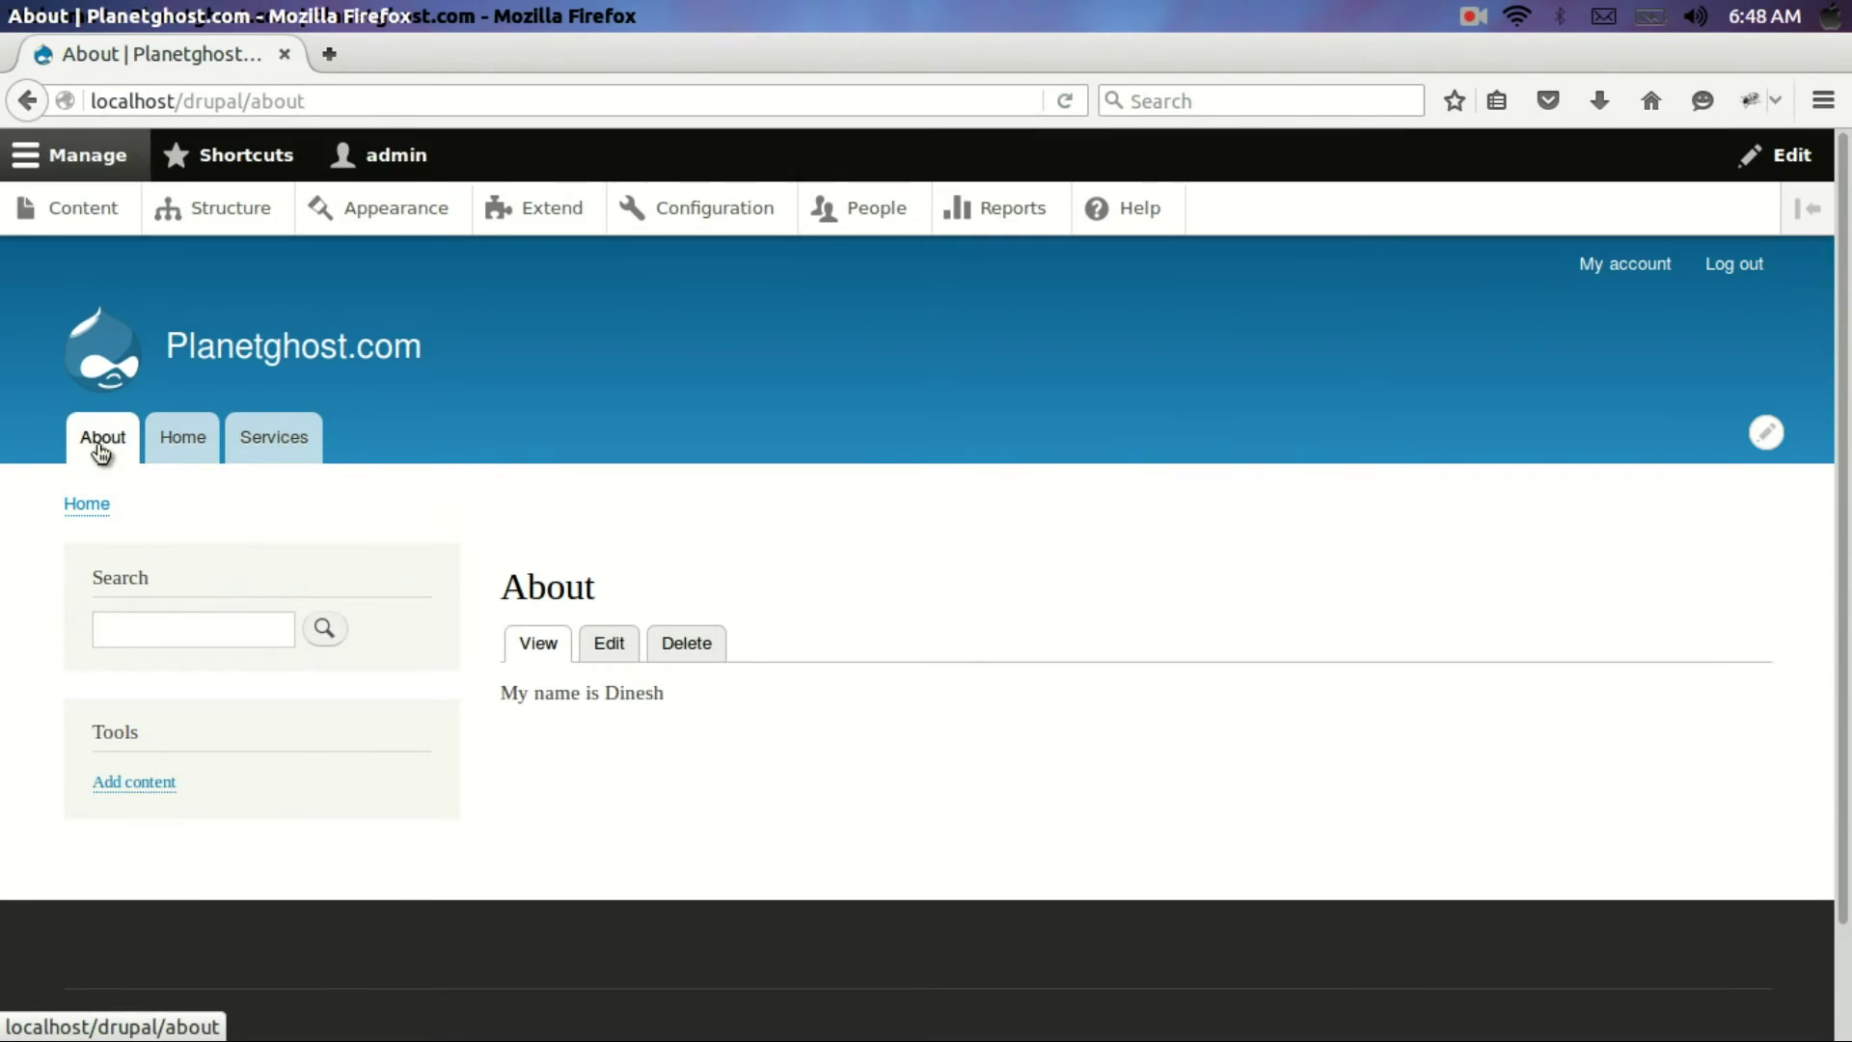
pyautogui.click(193, 443)
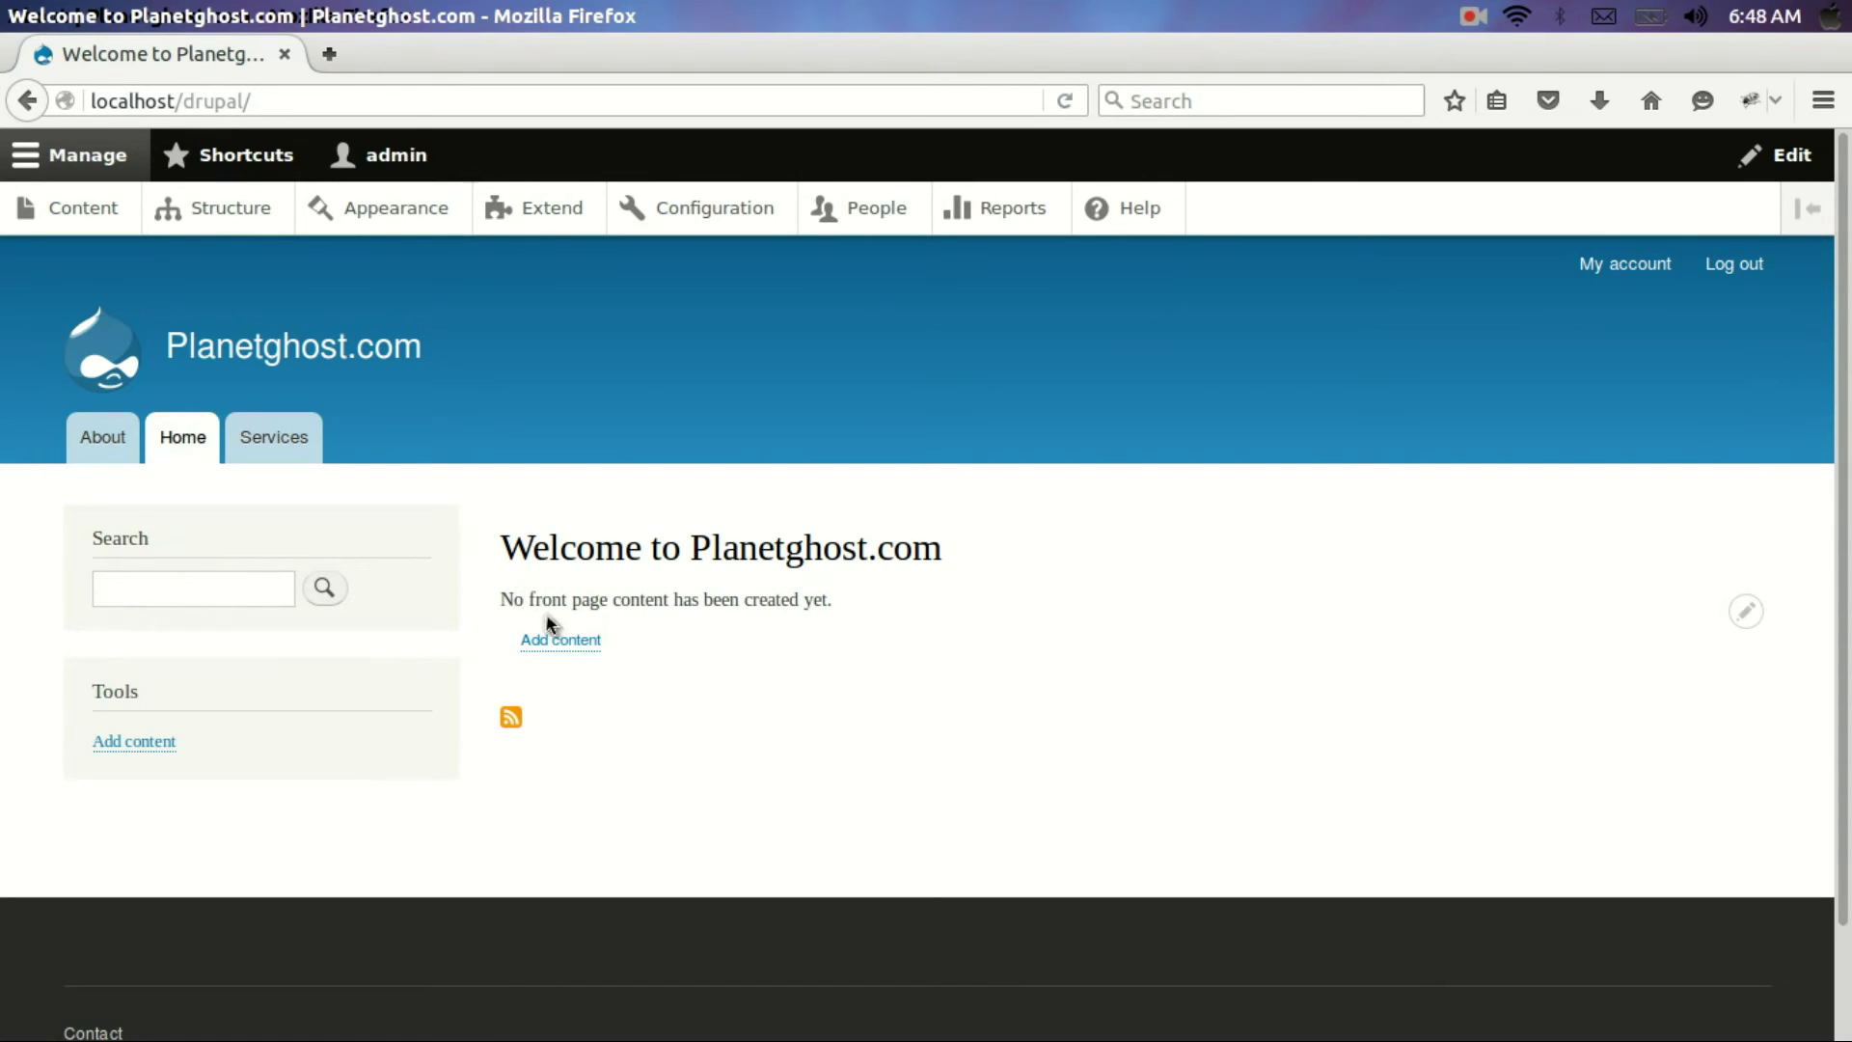
# Start a basic page titled Home with the body text "Welcome to plantghost best place to learn drupal"
pyautogui.click(587, 646)
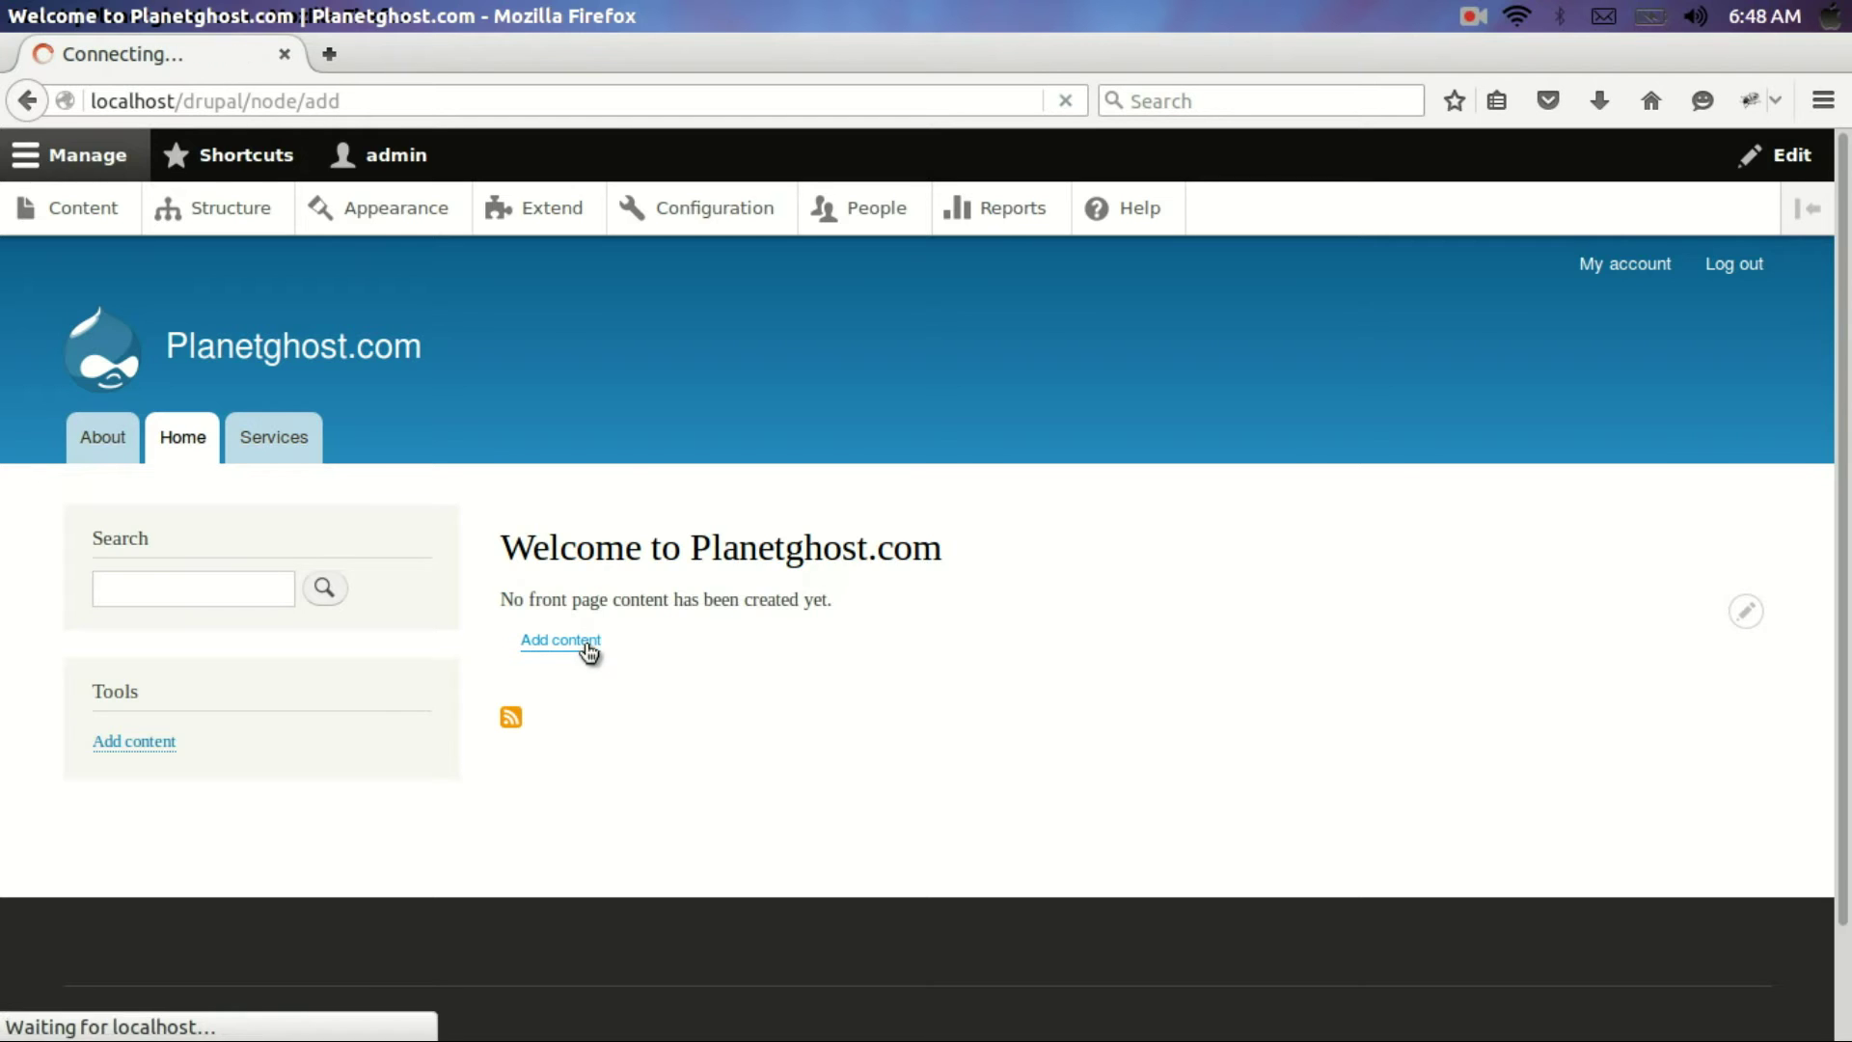
pyautogui.click(110, 513)
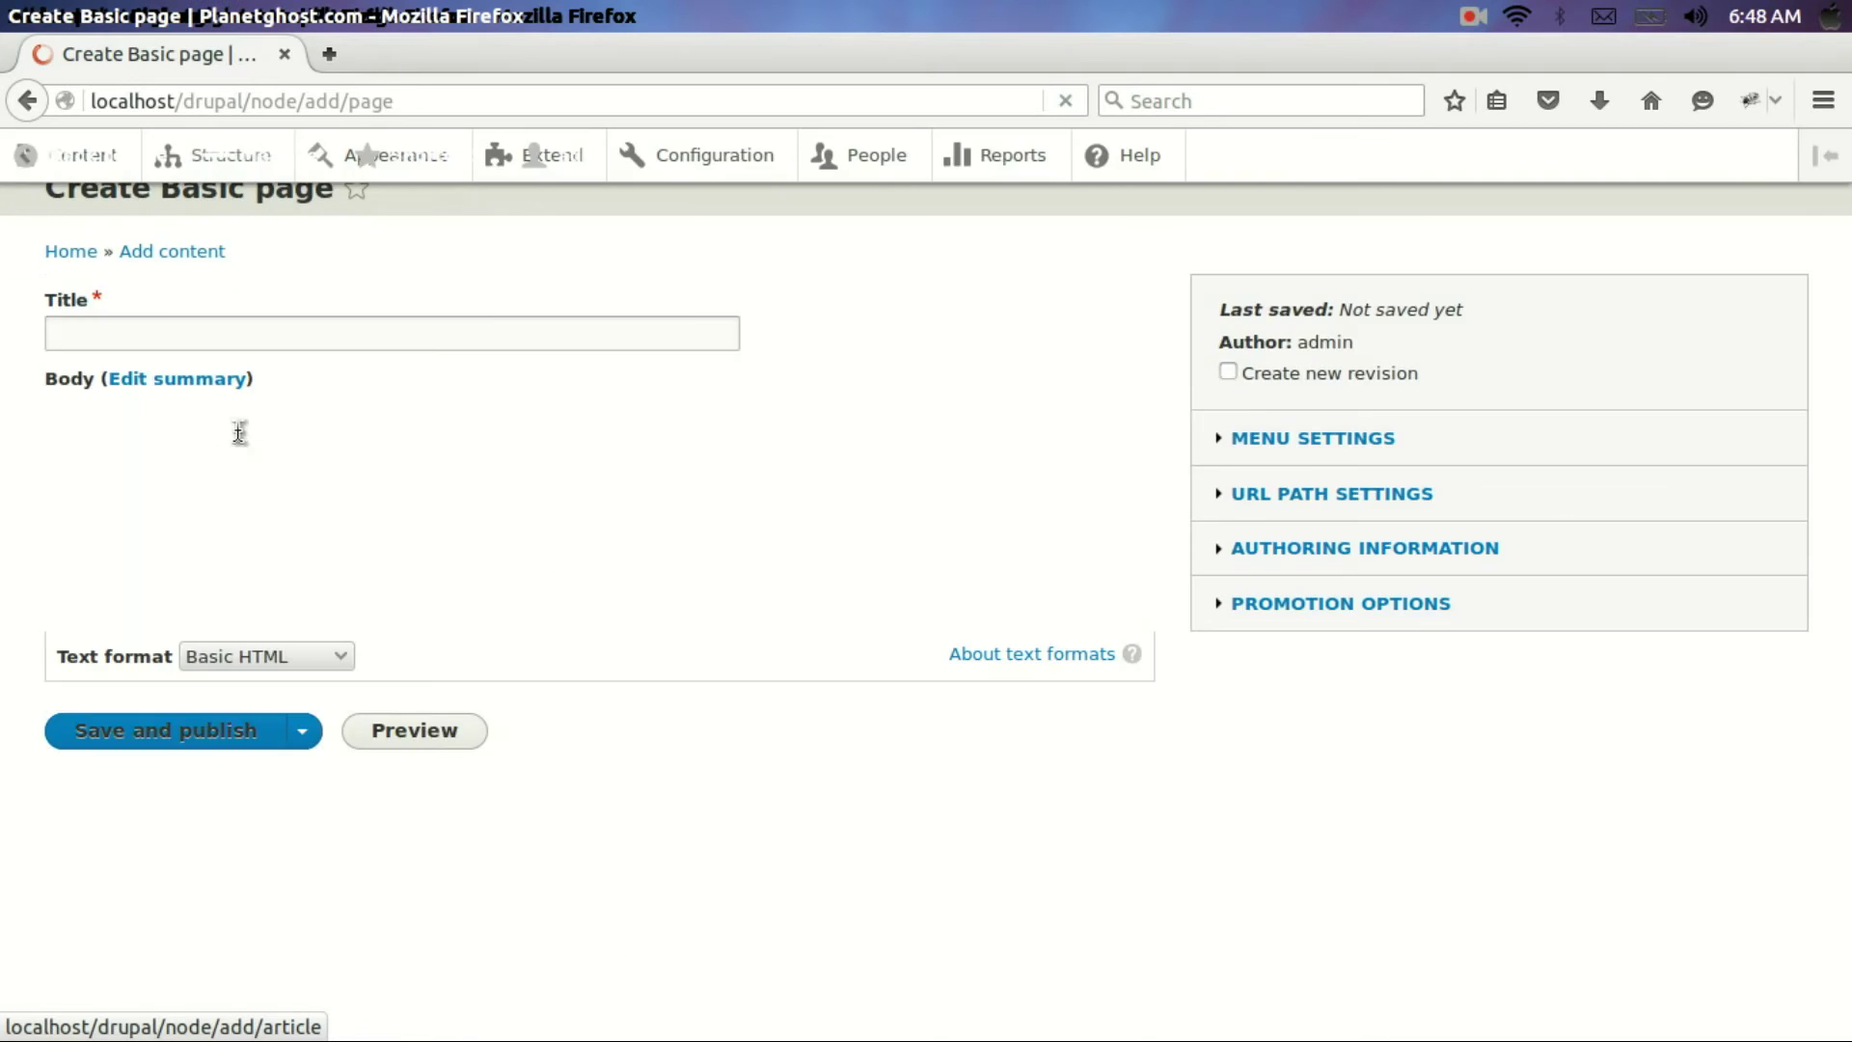
pyautogui.click(327, 442)
pyautogui.click(327, 442)
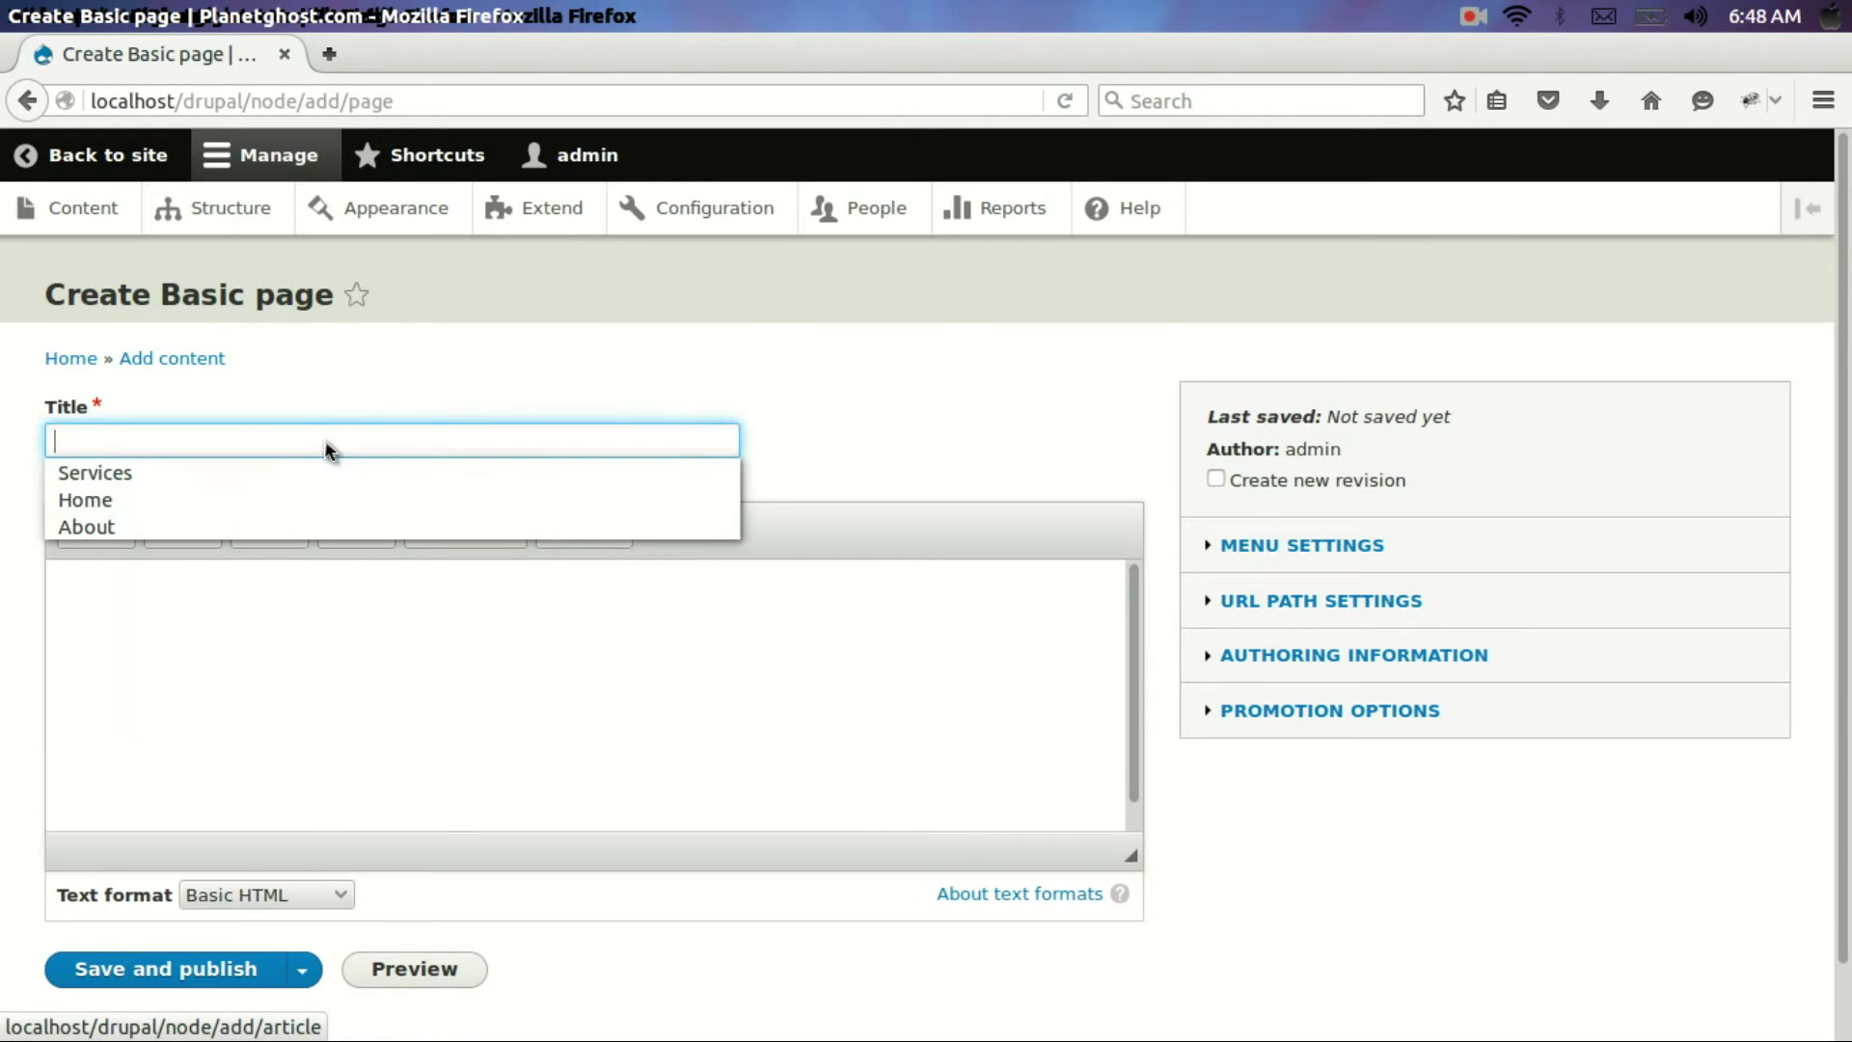
pyautogui.click(322, 502)
pyautogui.click(348, 657)
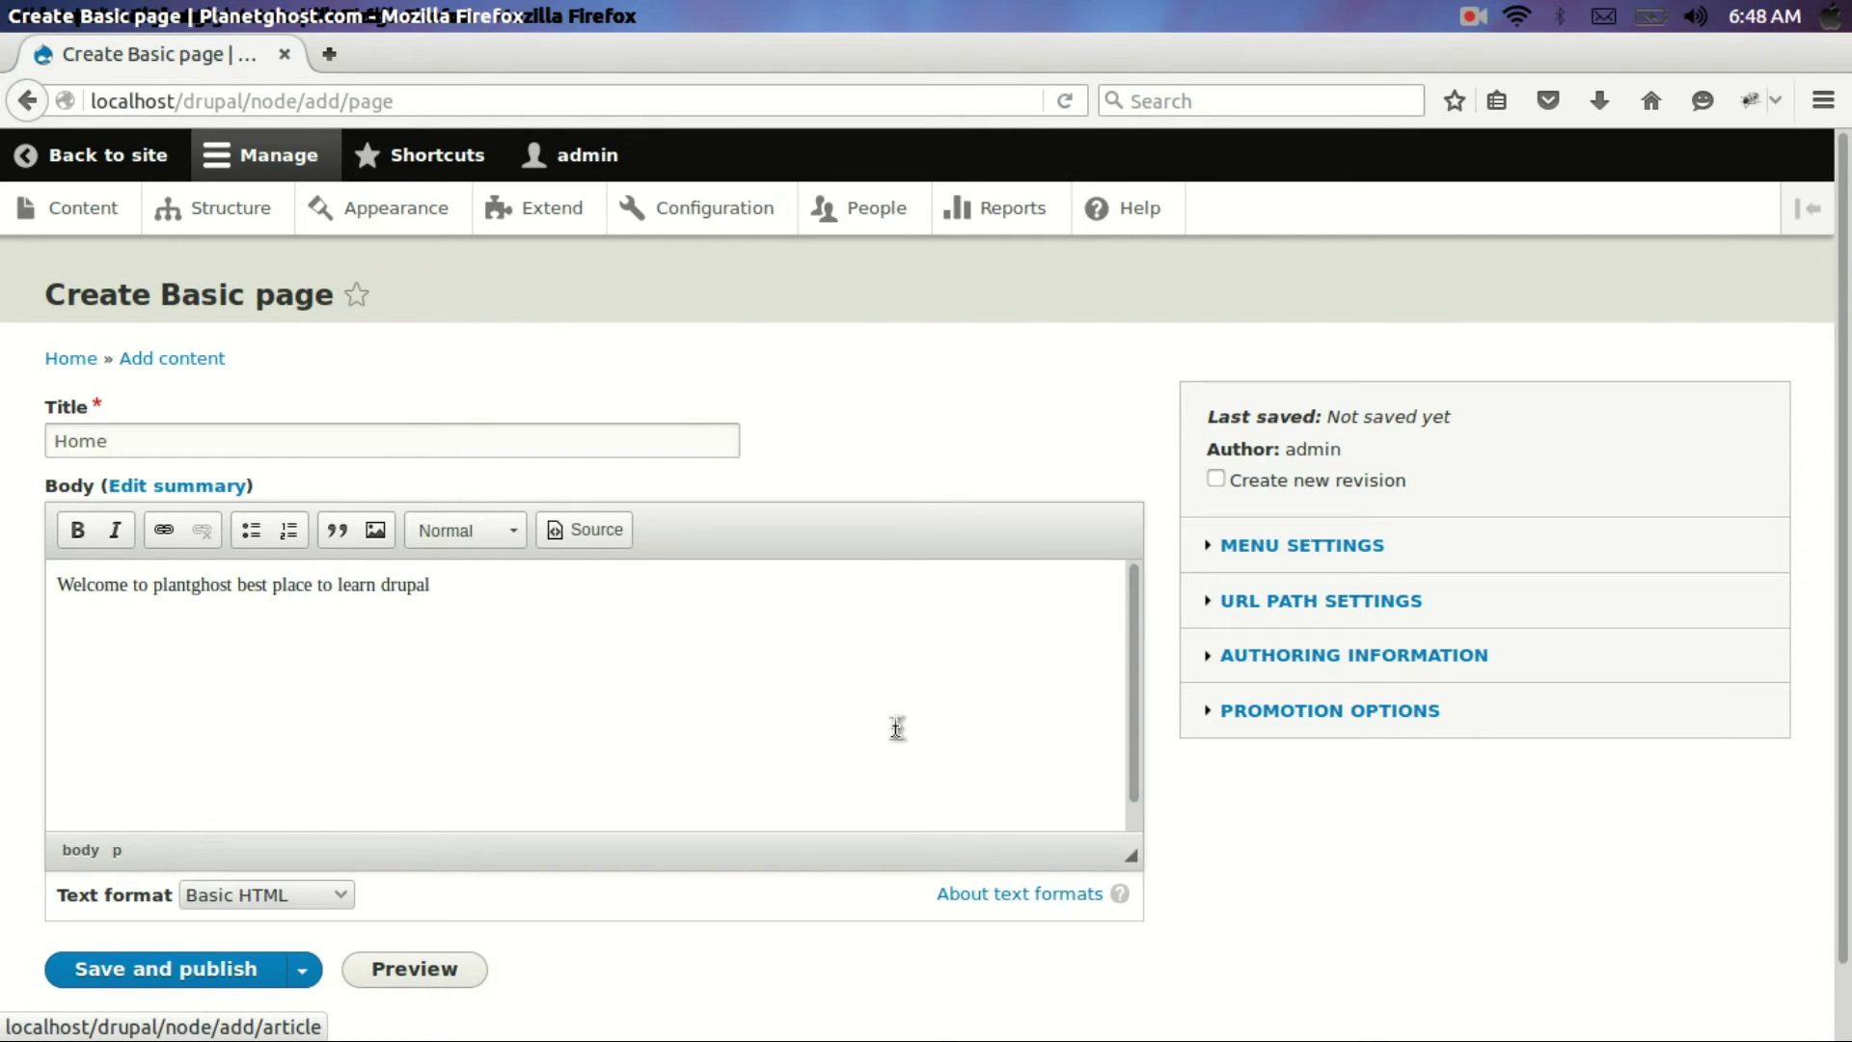
# Set the Home page's URL alias to /home, and save and publish it without a menu link
pyautogui.click(1287, 610)
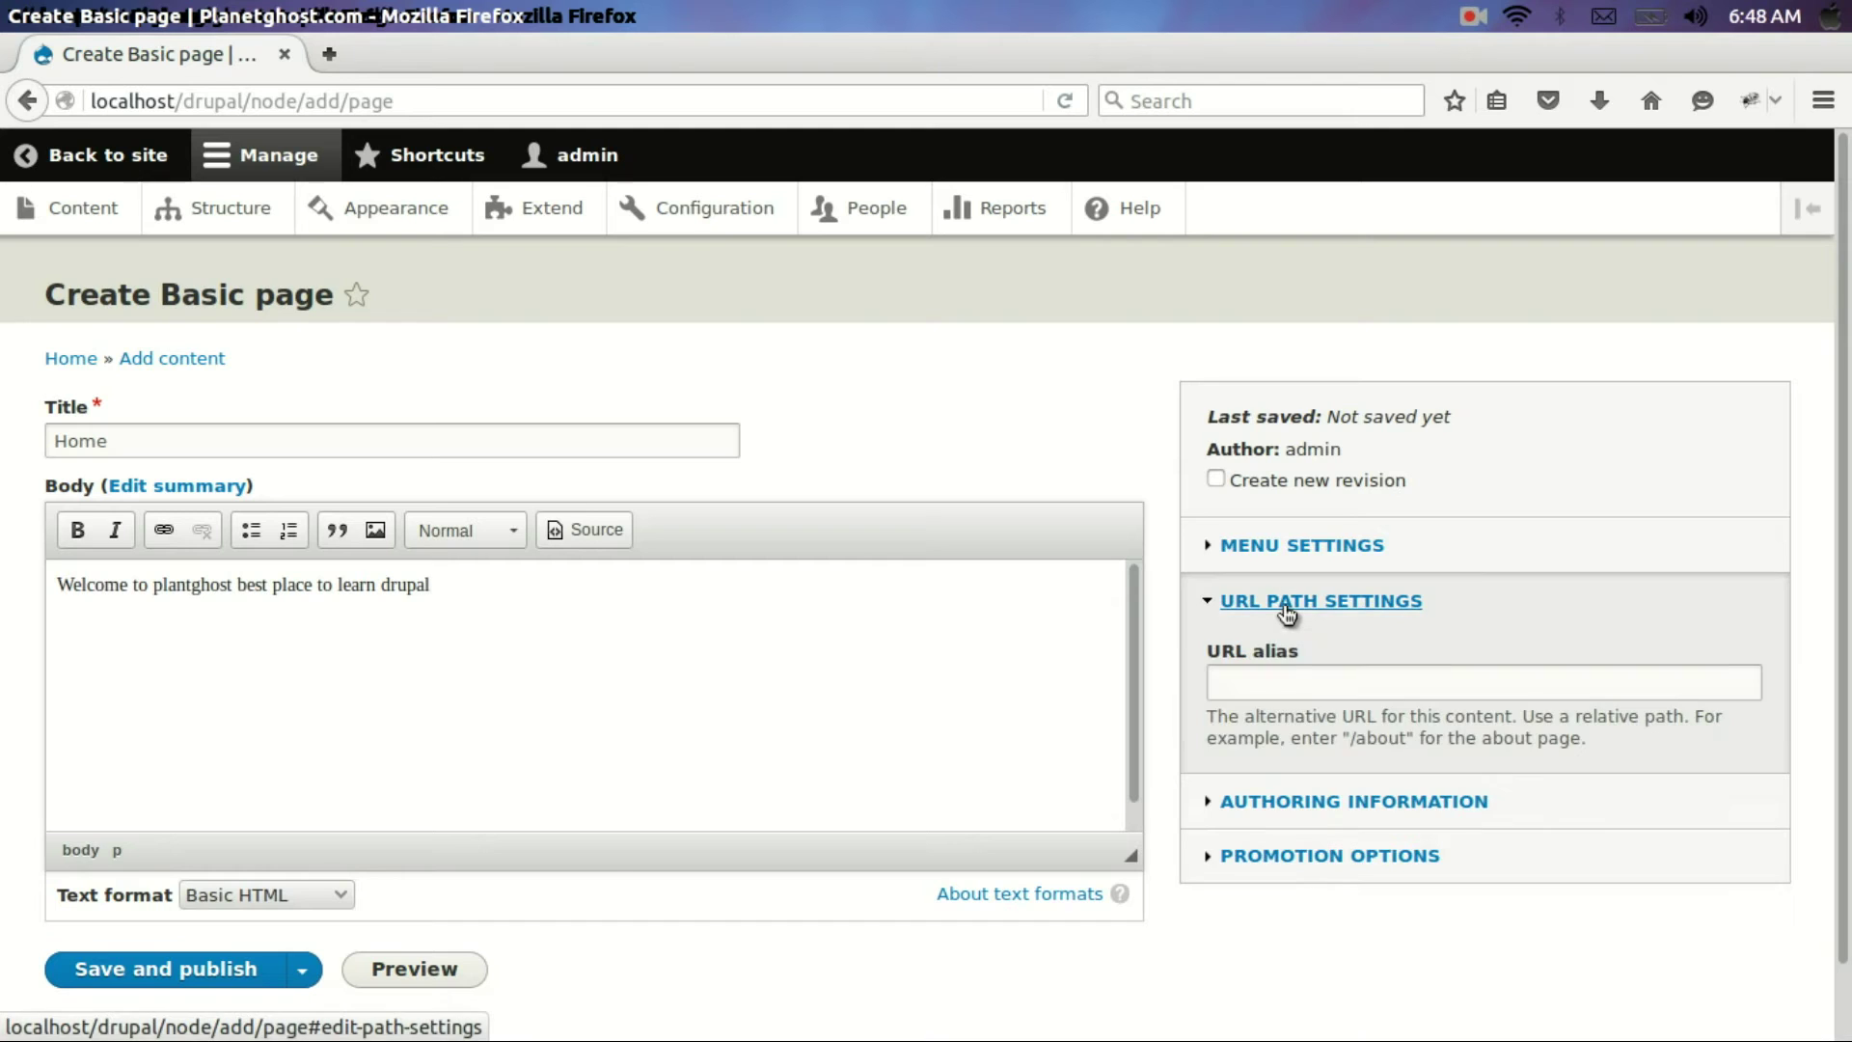
pyautogui.click(1287, 681)
pyautogui.click(1288, 682)
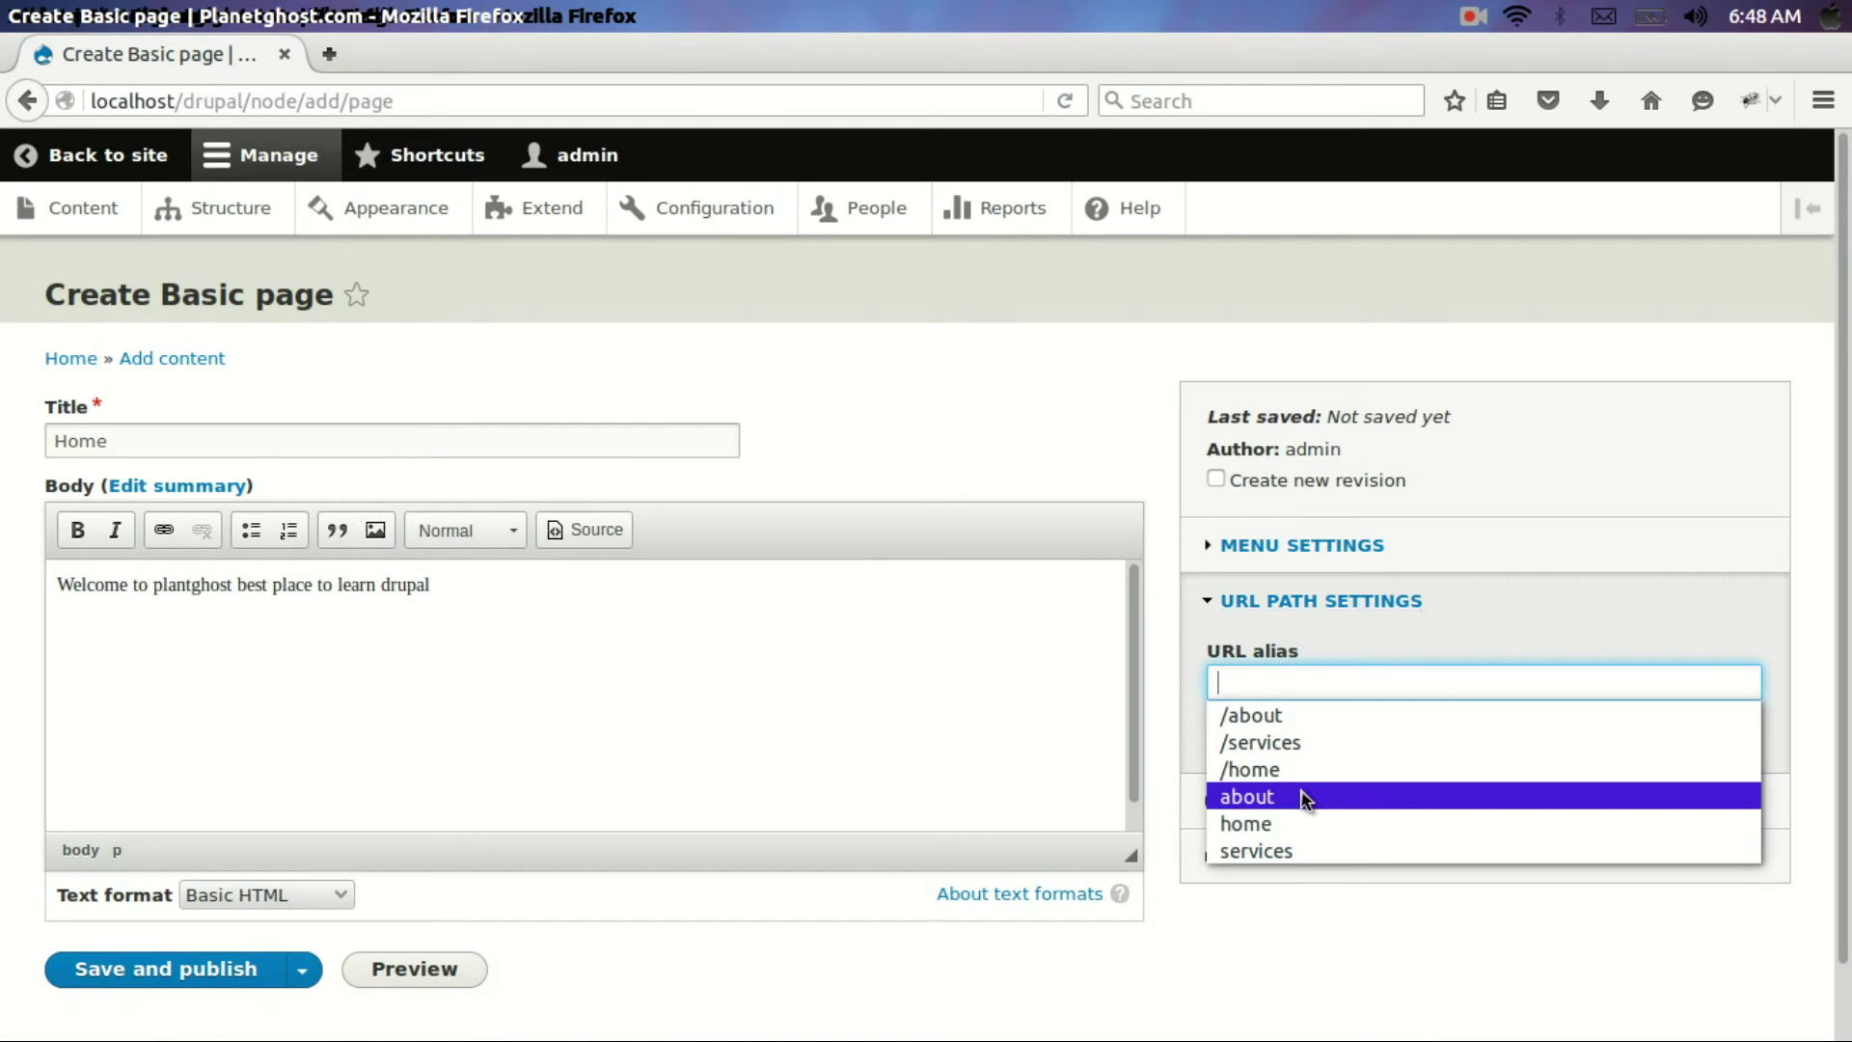
pyautogui.click(1329, 767)
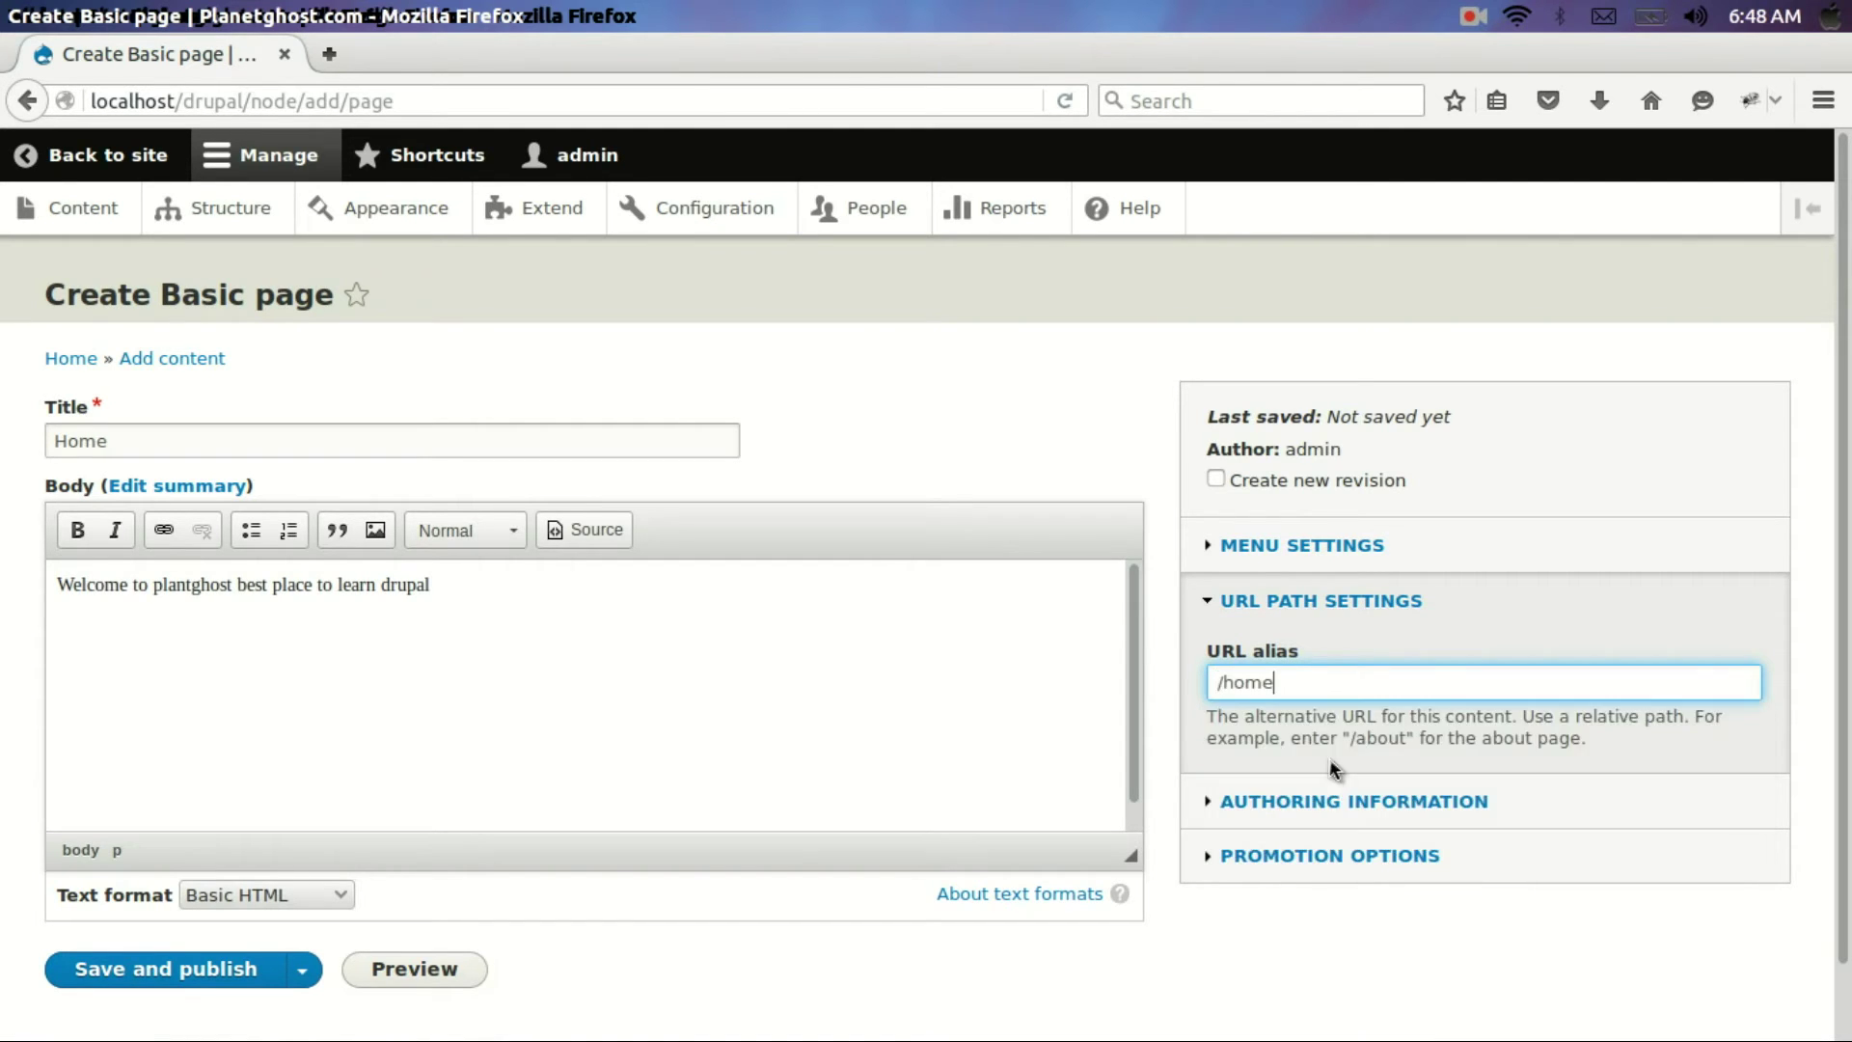
pyautogui.click(1334, 548)
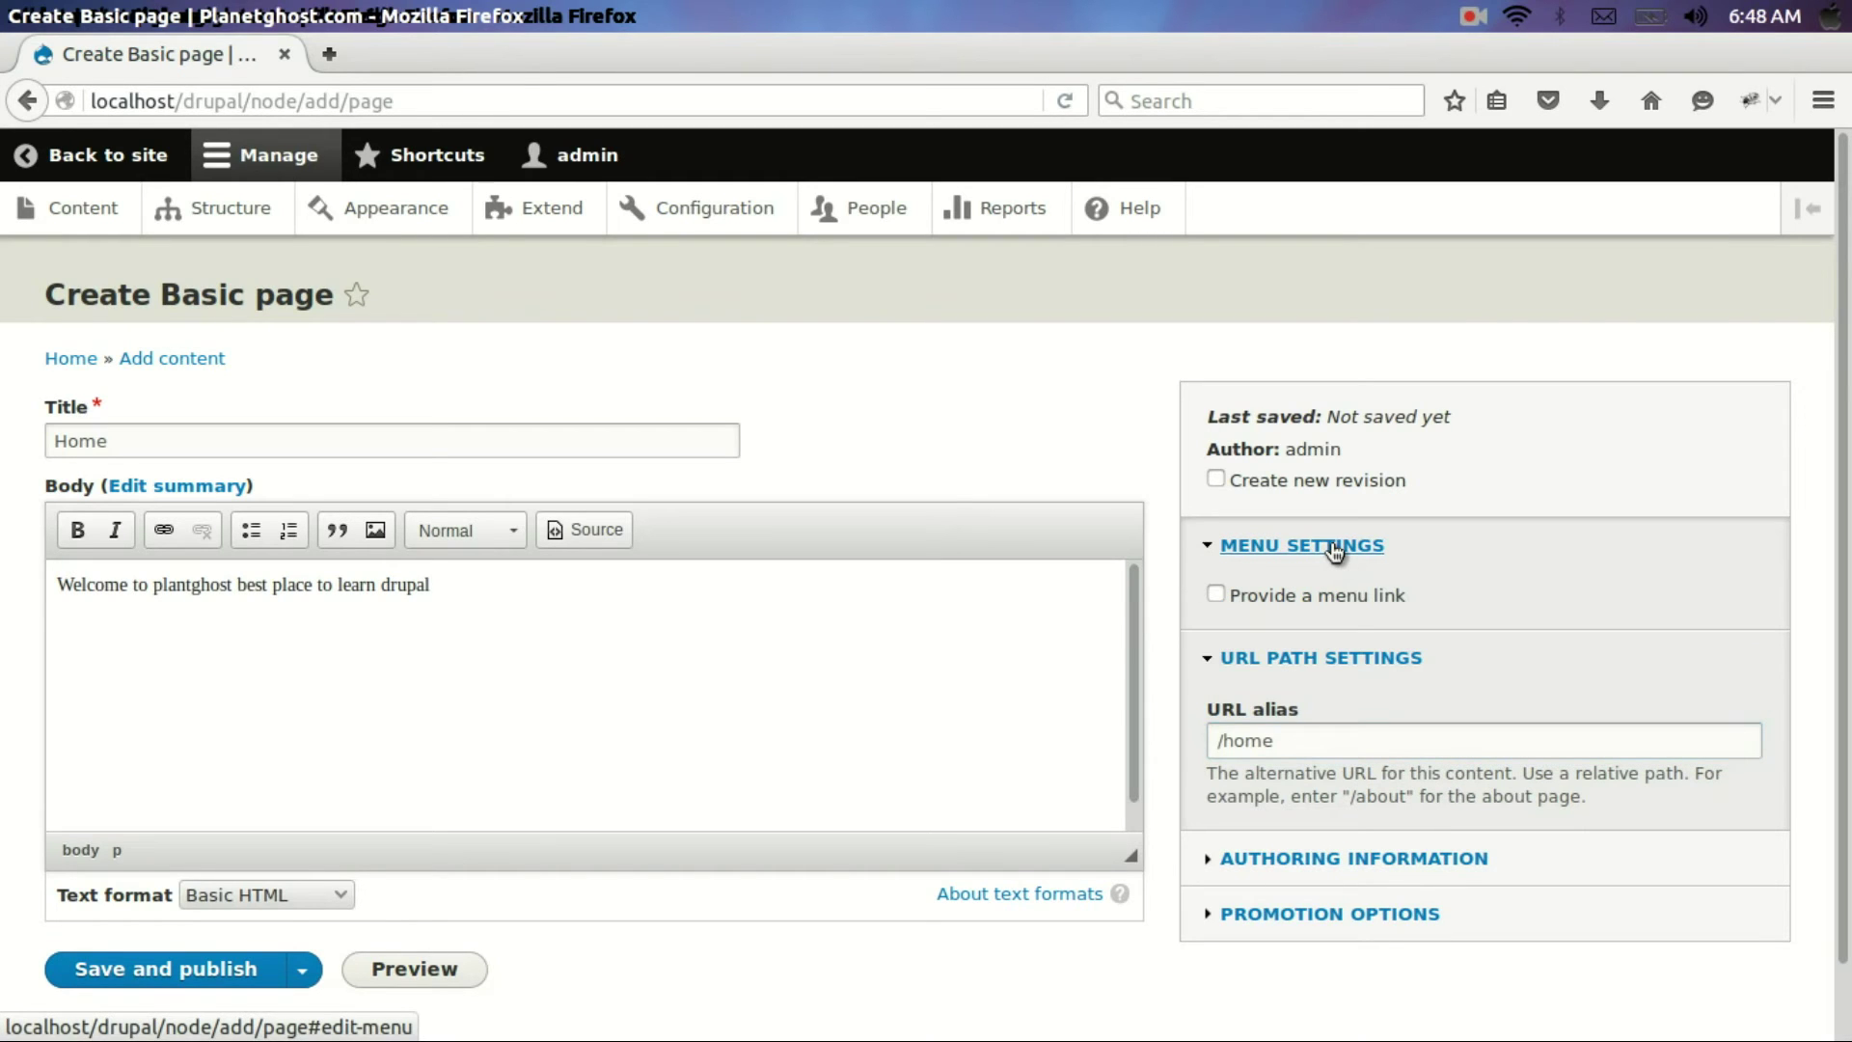
pyautogui.click(1334, 548)
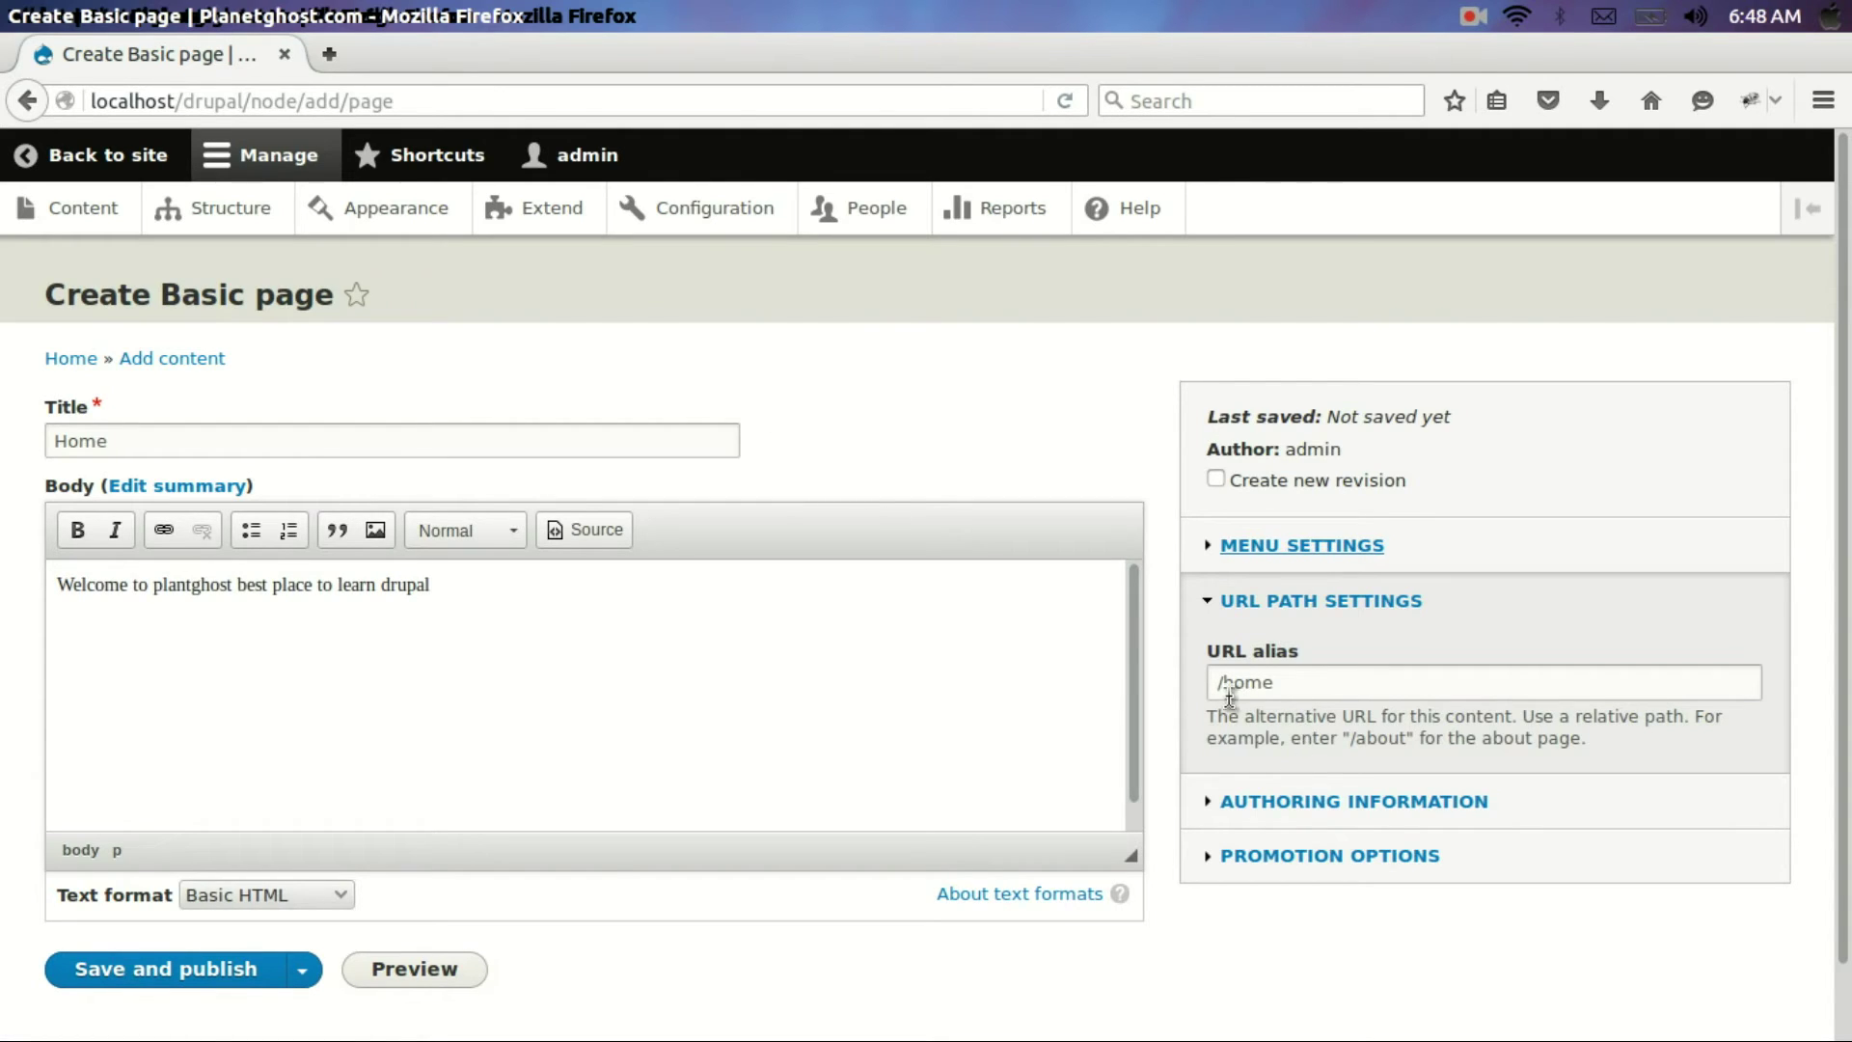
pyautogui.click(234, 974)
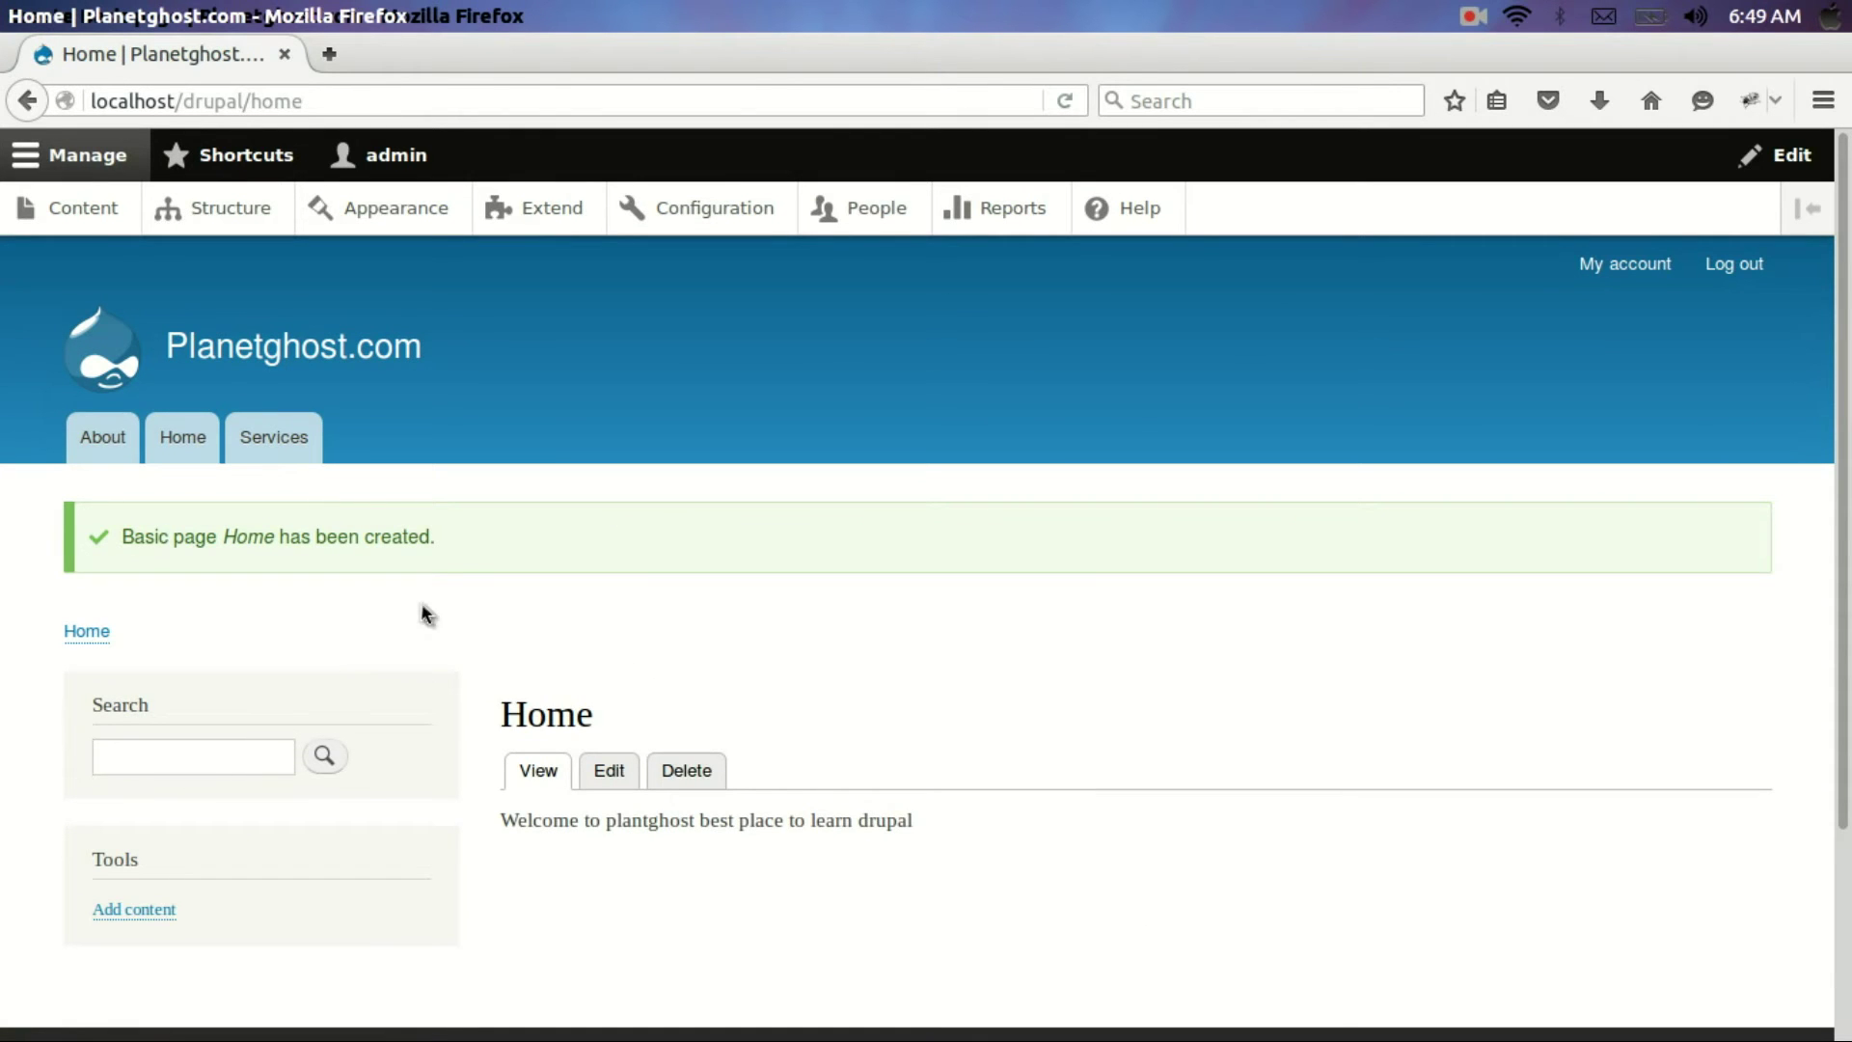
# View the About, Services and Home navigation links, and compare the default front page with the new /home page
pyautogui.click(111, 447)
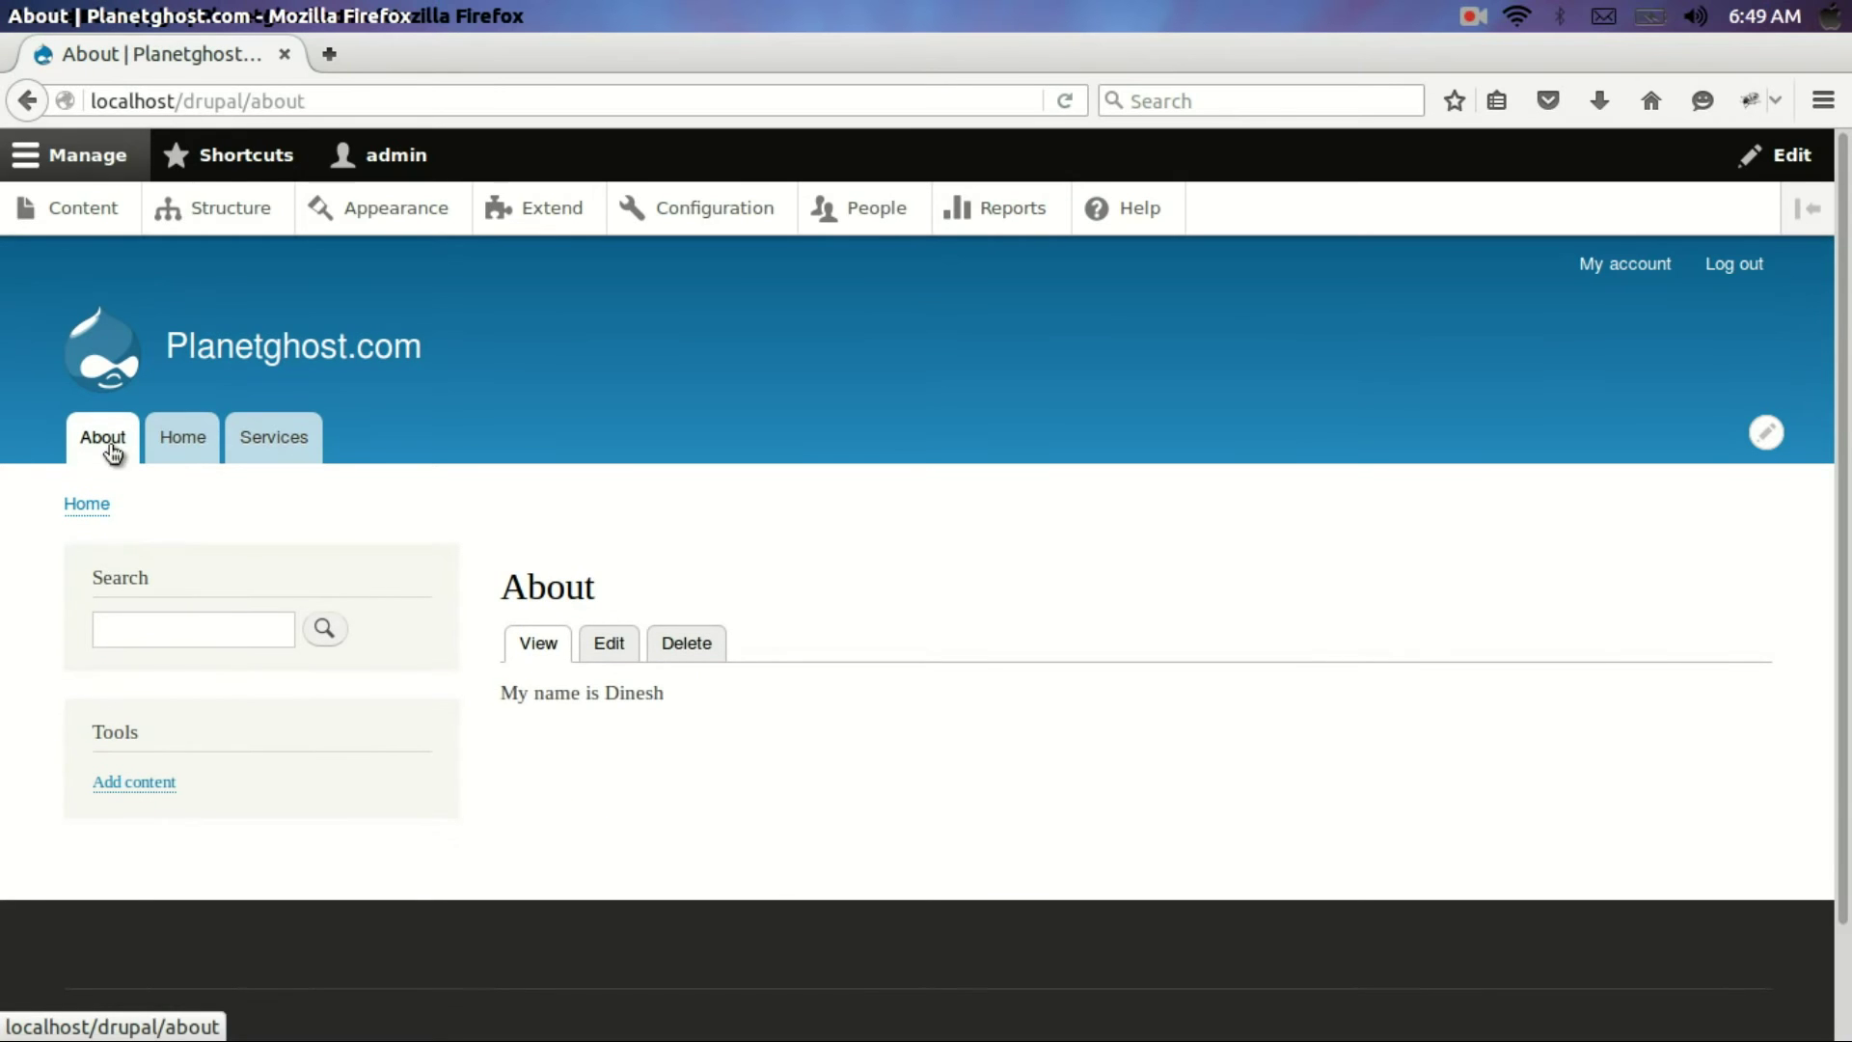
pyautogui.click(277, 449)
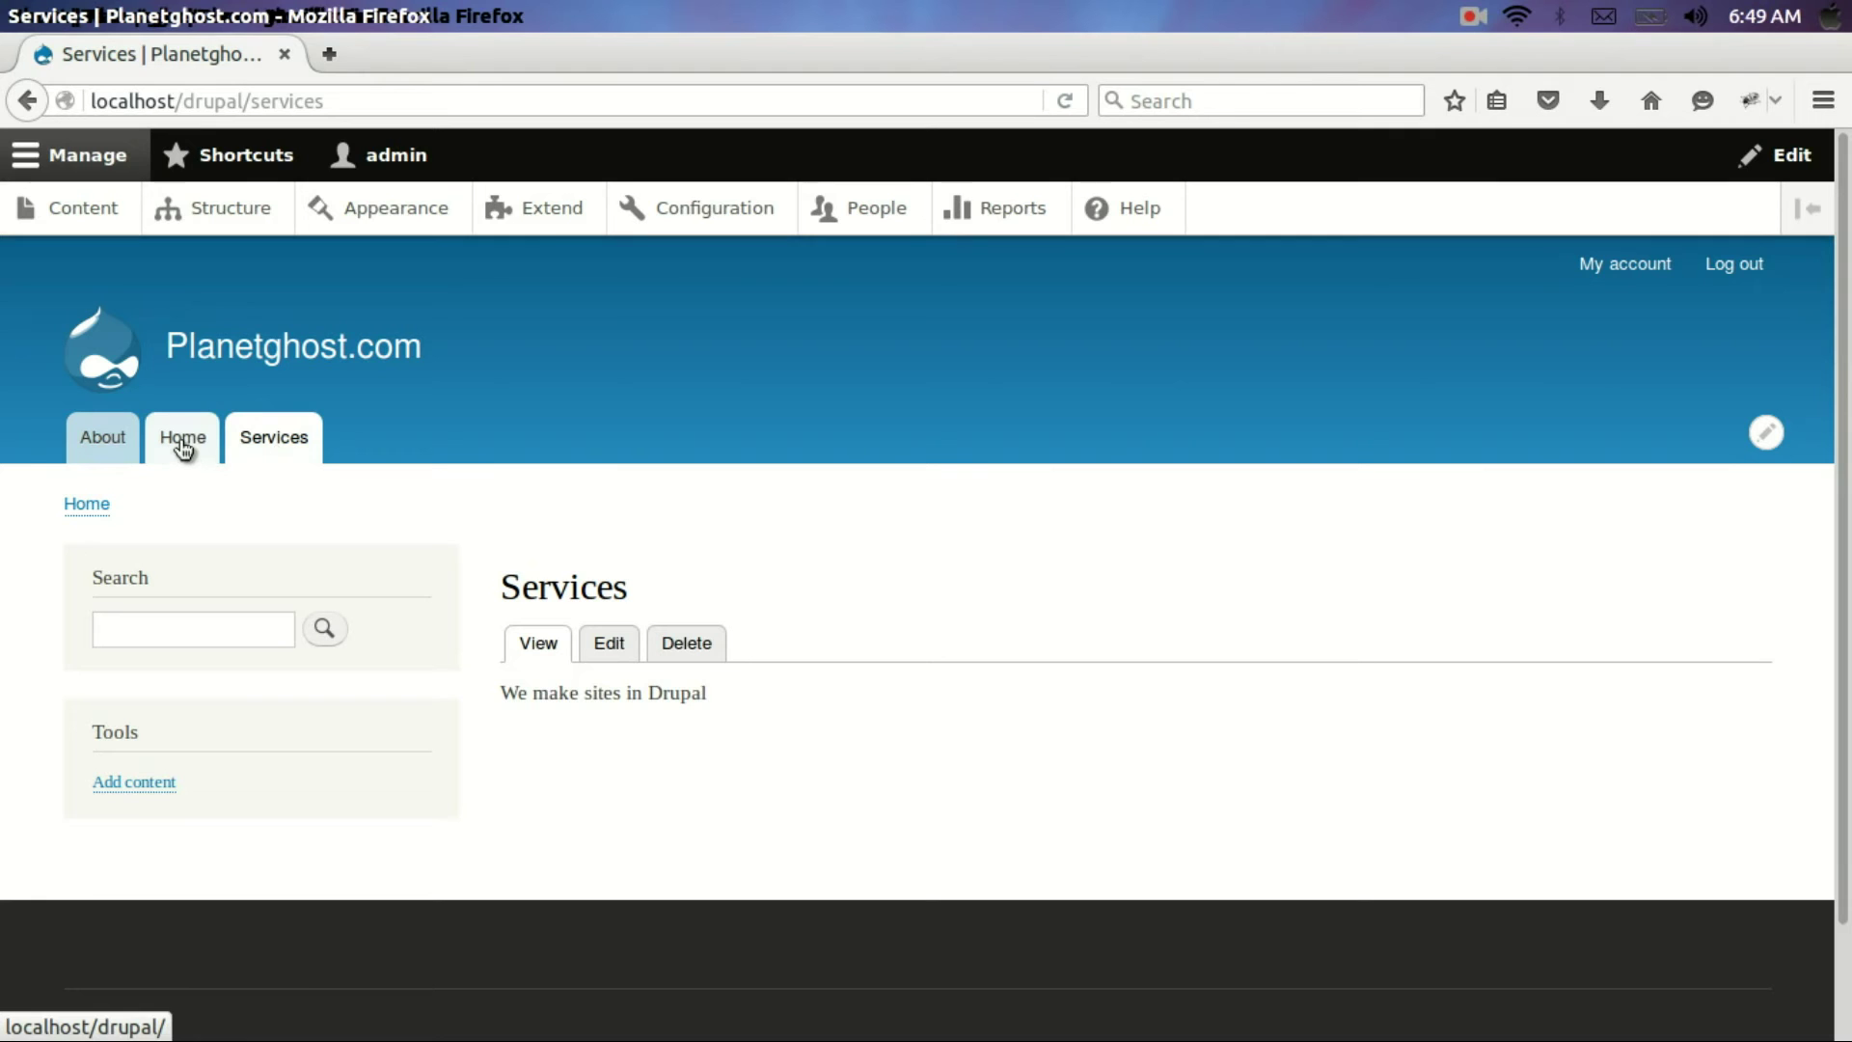
pyautogui.click(182, 449)
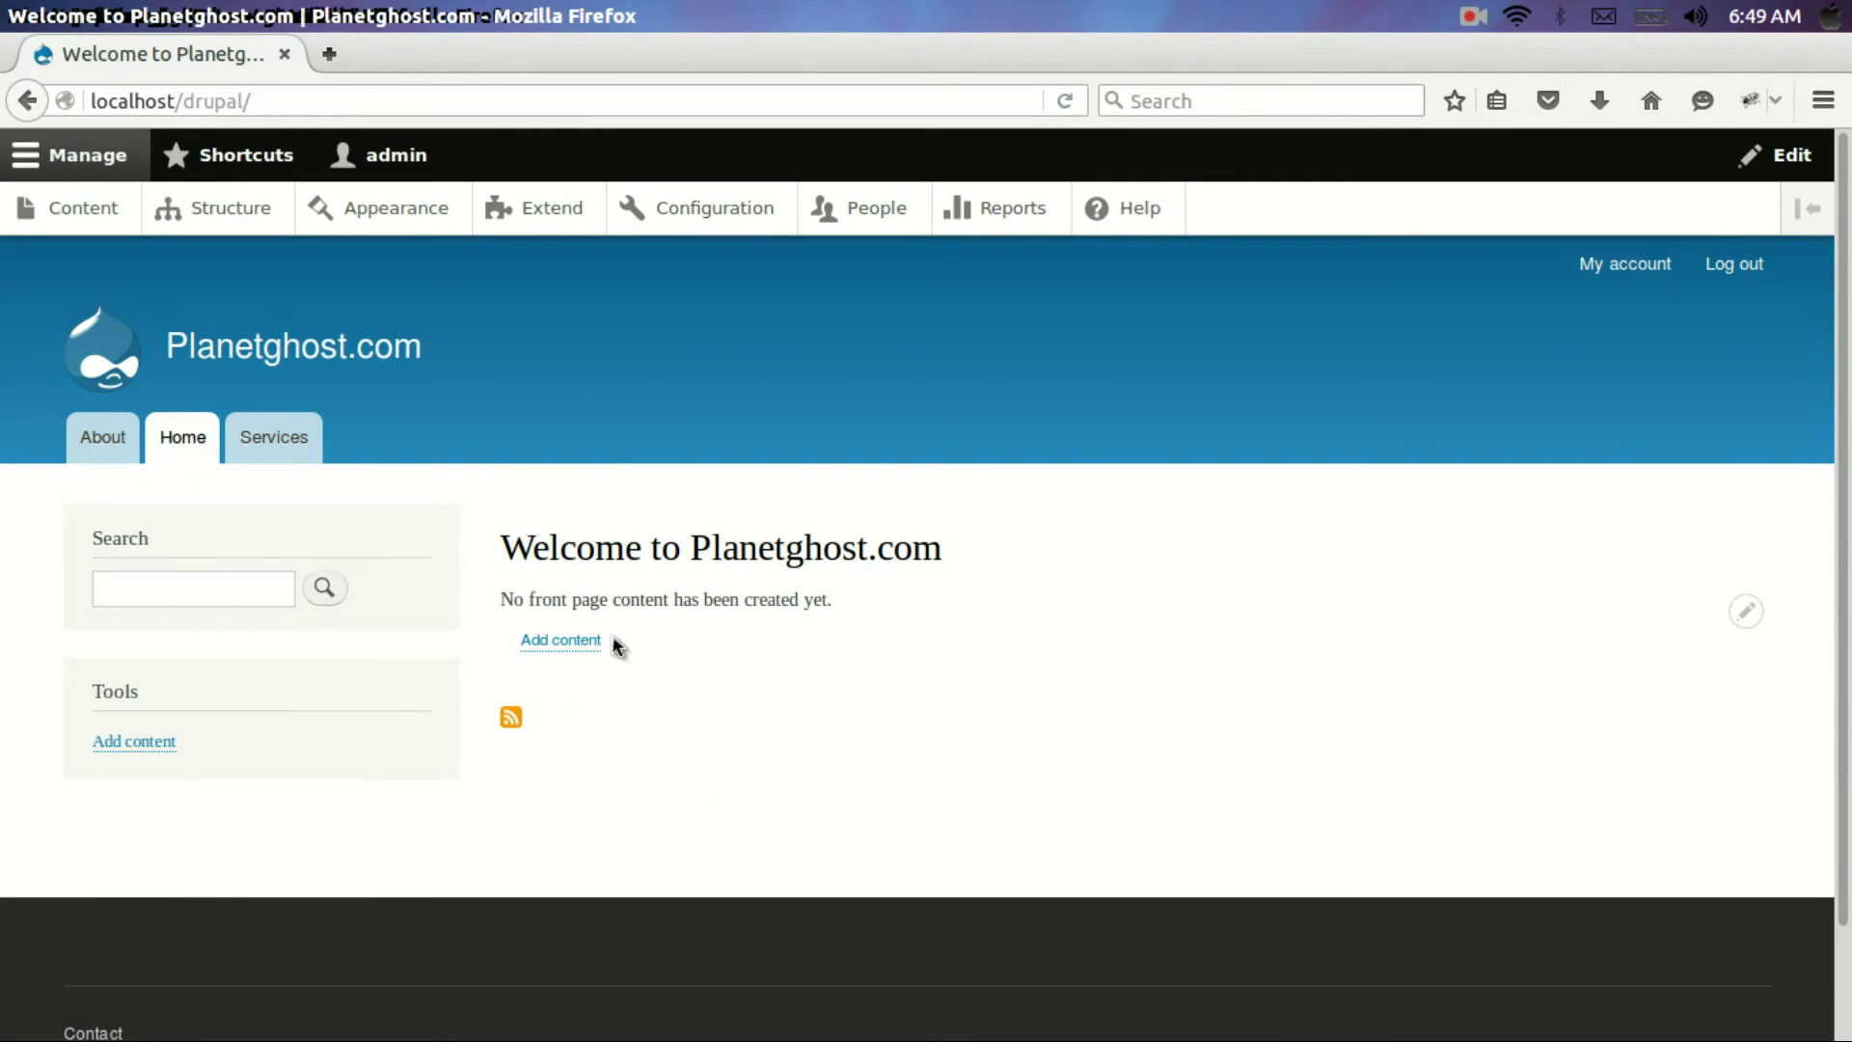
pyautogui.click(25, 102)
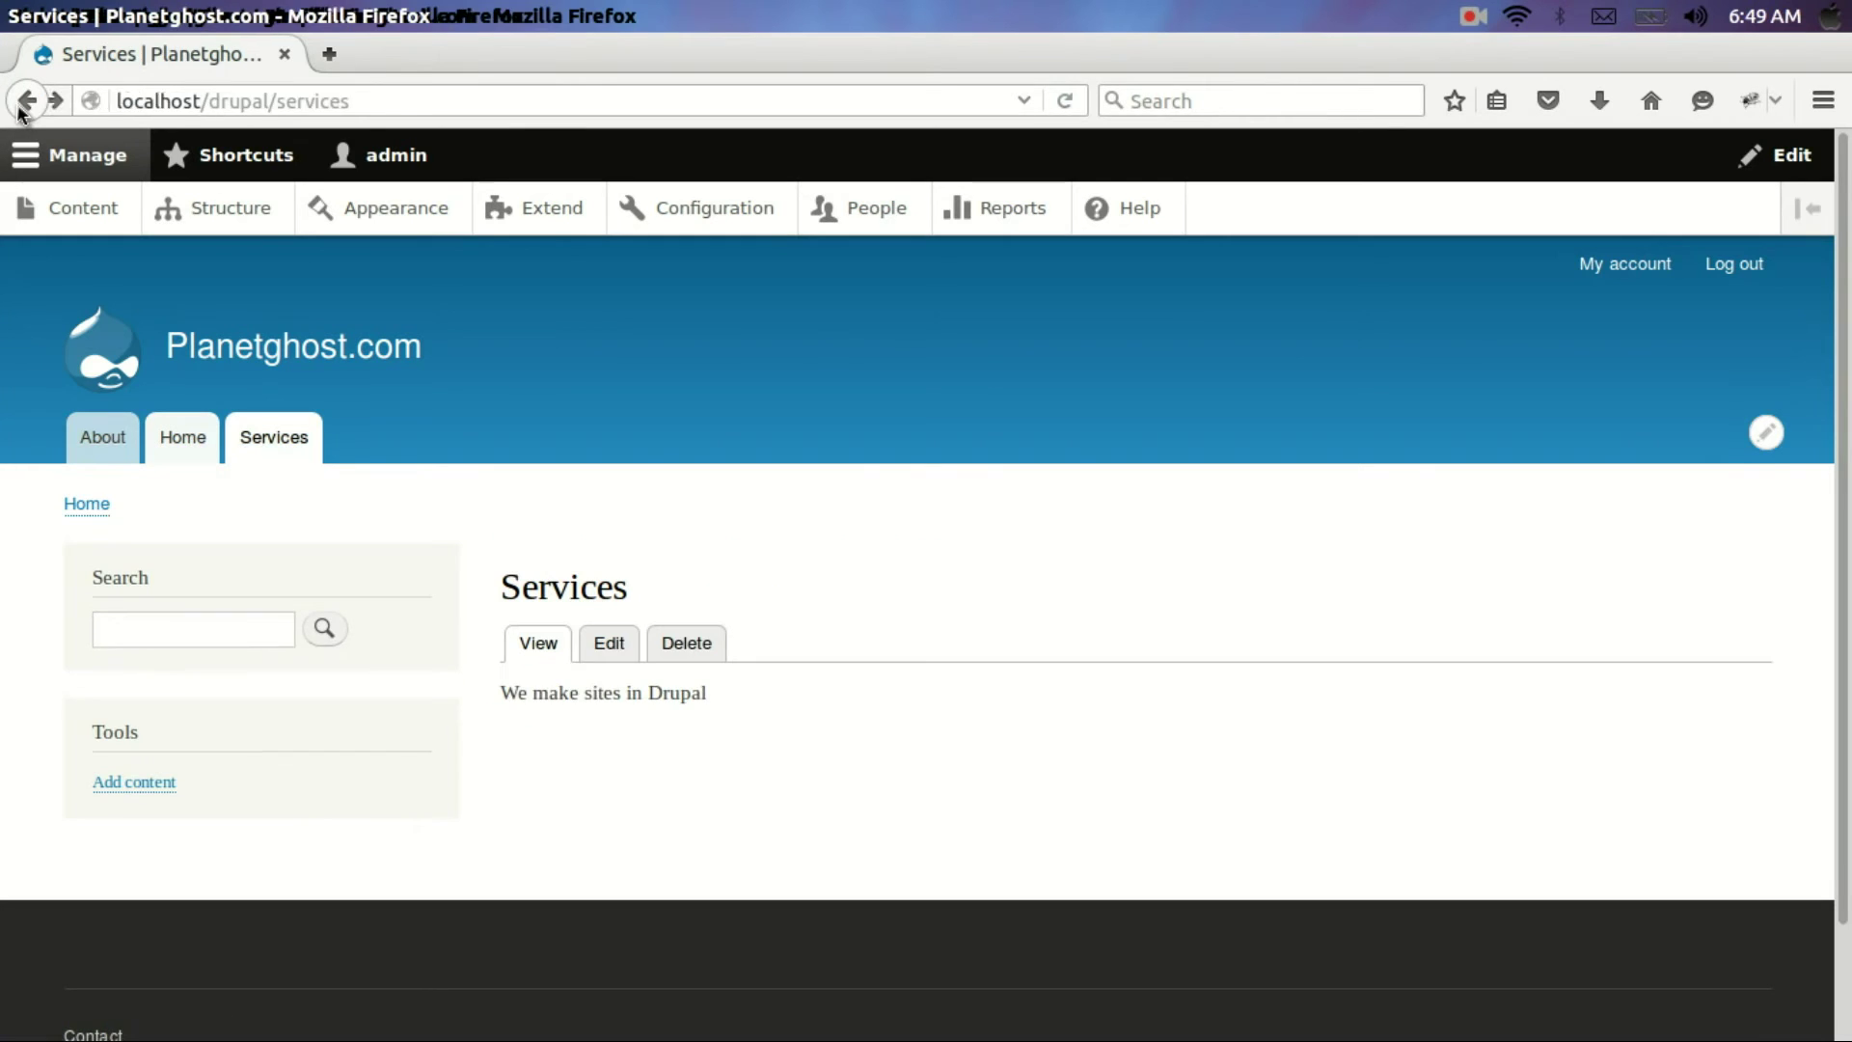
pyautogui.click(22, 104)
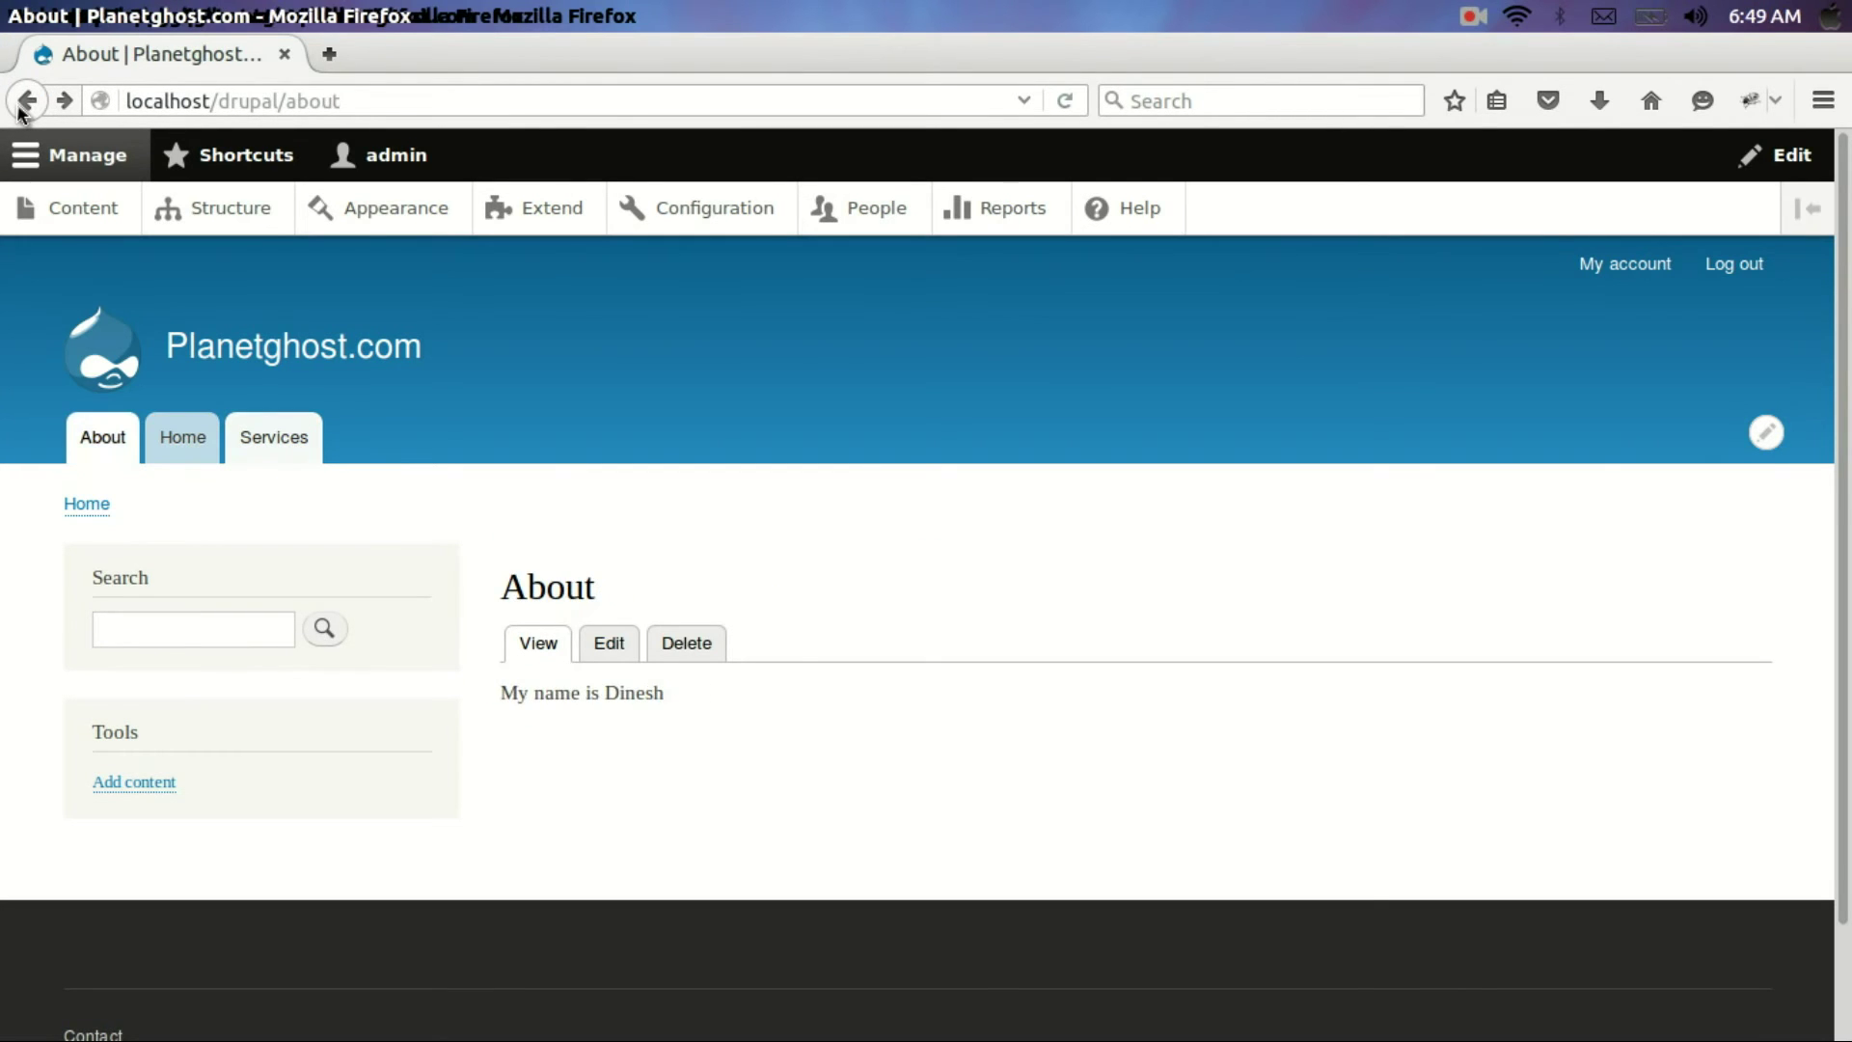
pyautogui.click(23, 102)
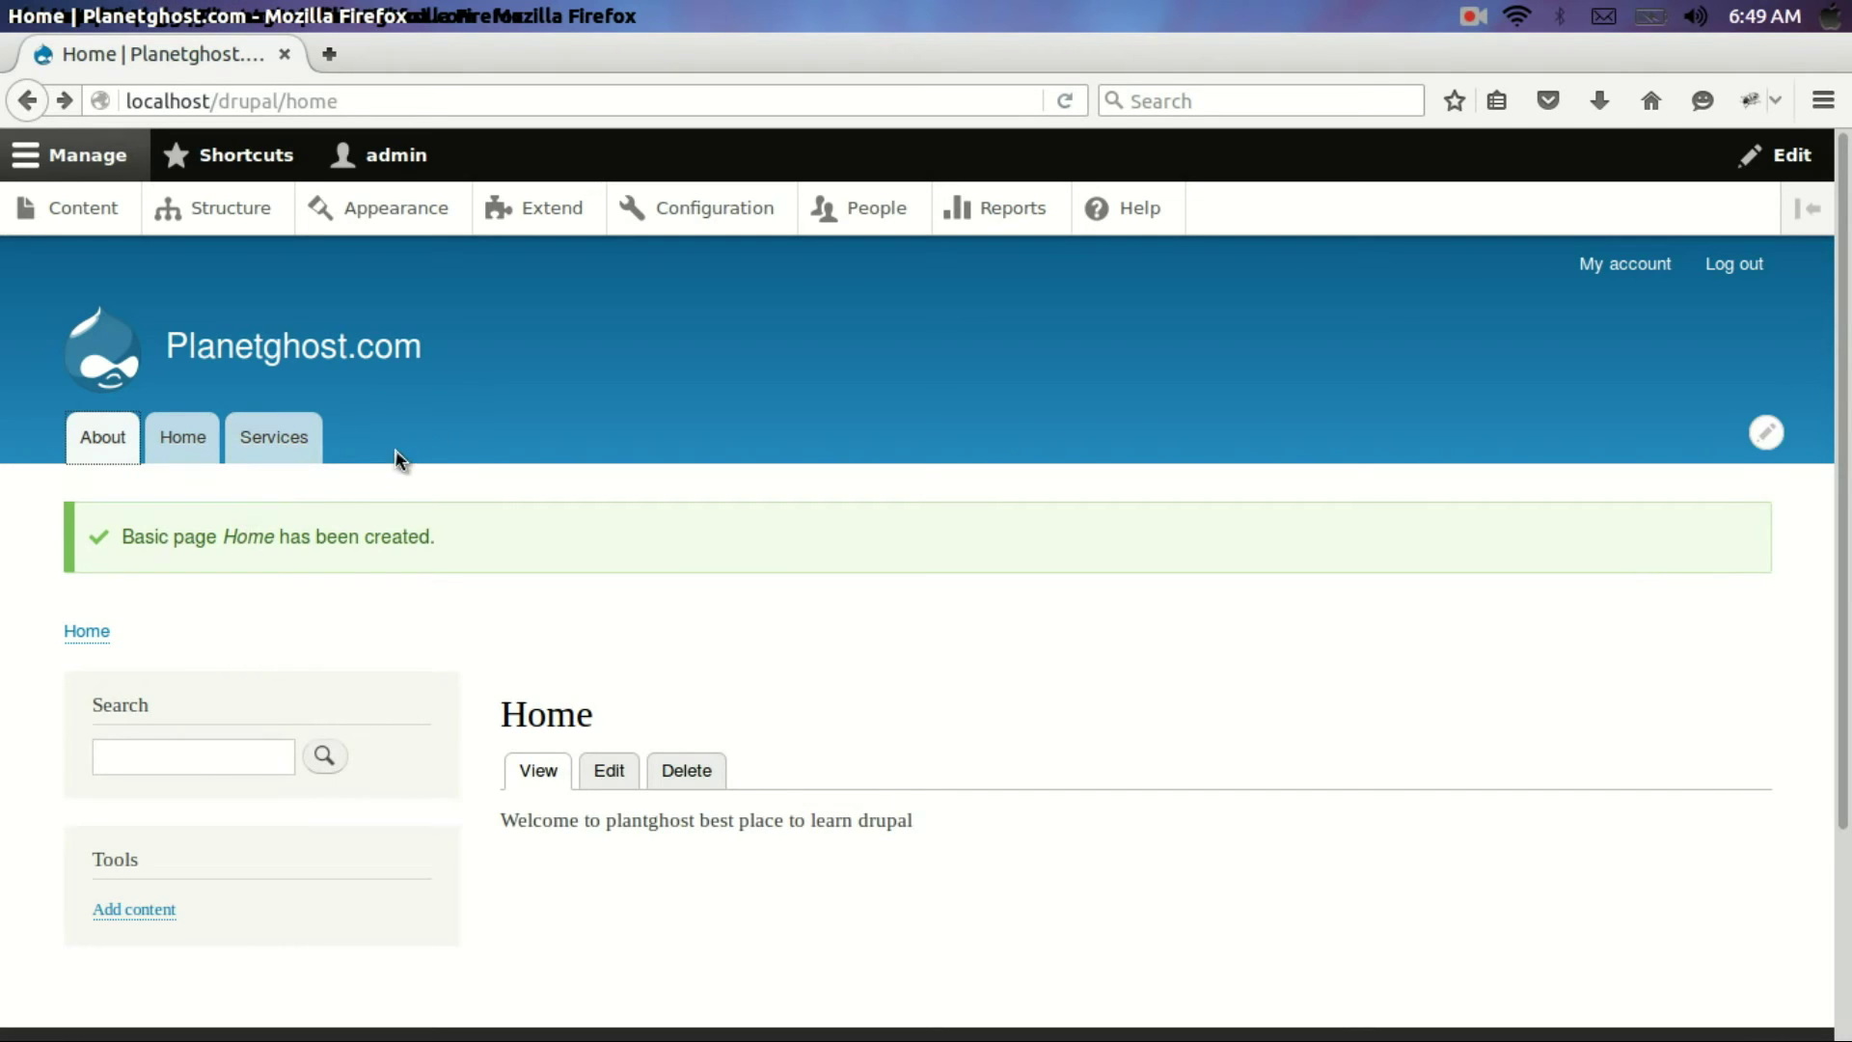
pyautogui.click(190, 446)
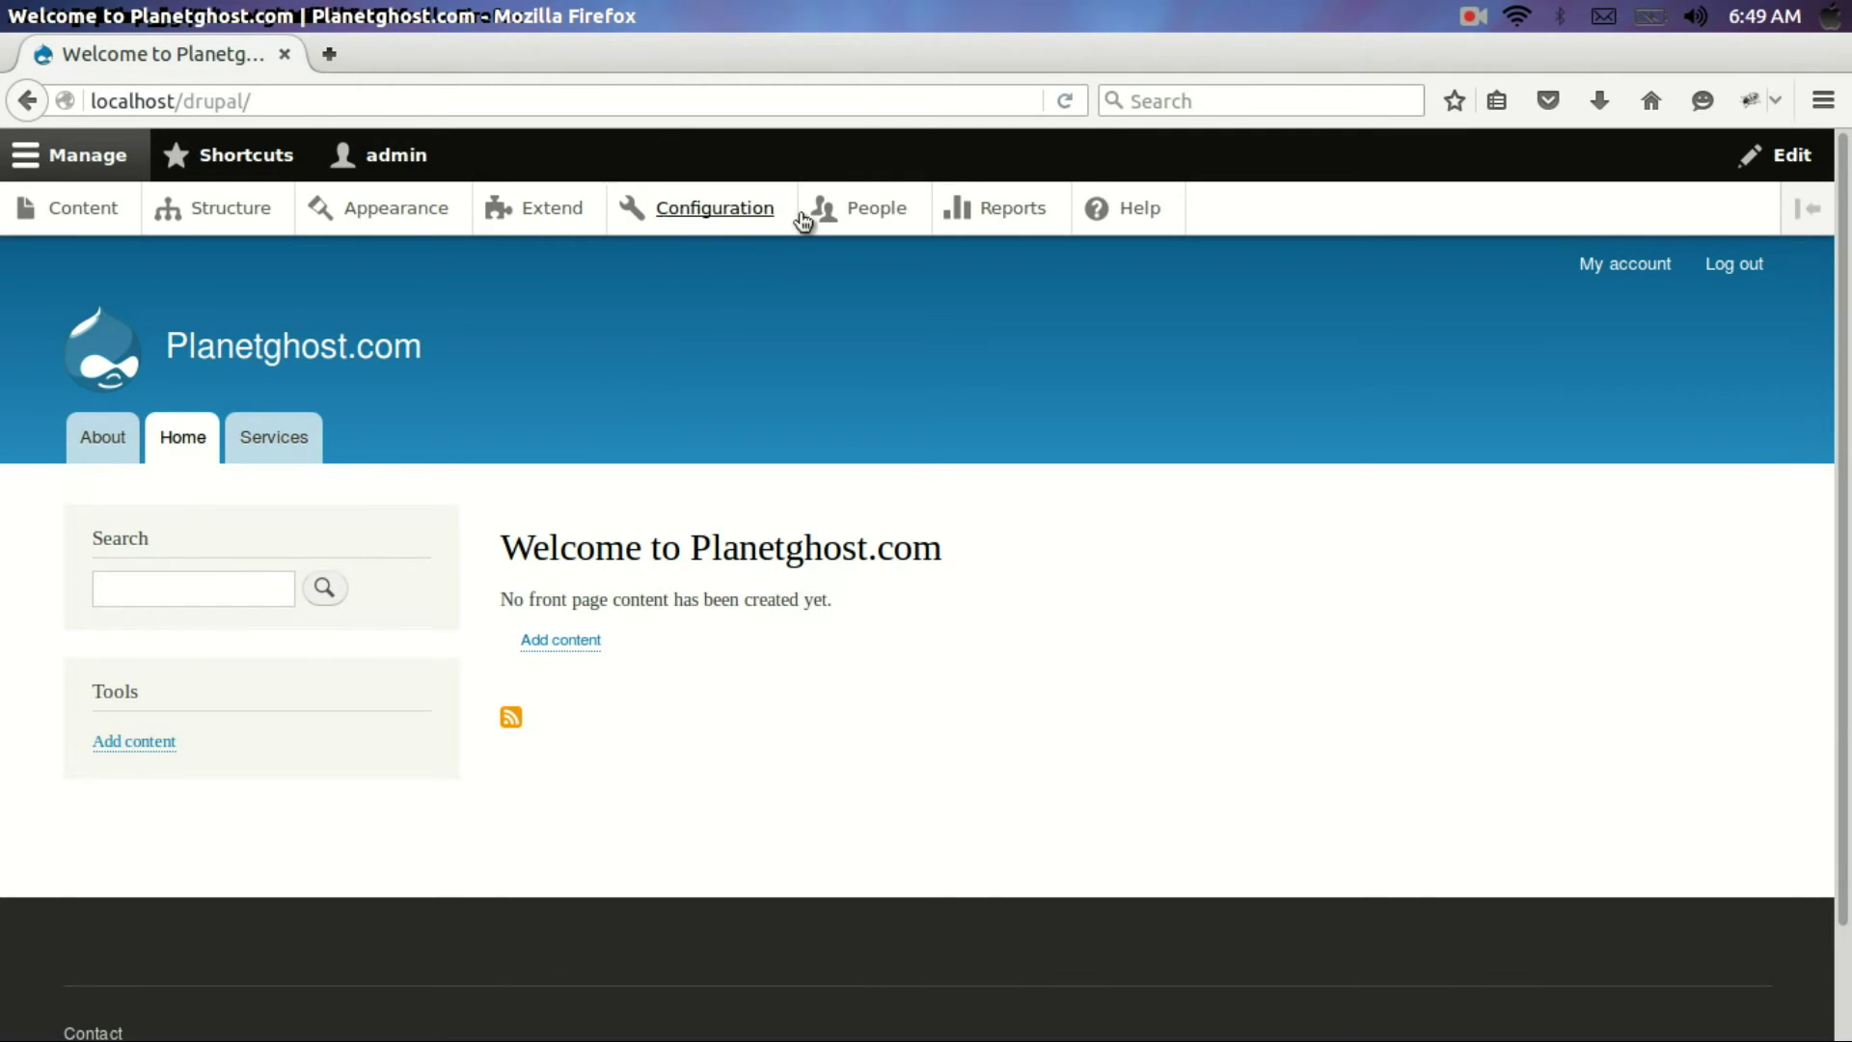
# Open the system's Site information settings and examine the site name, slogan and email address fields
pyautogui.click(733, 216)
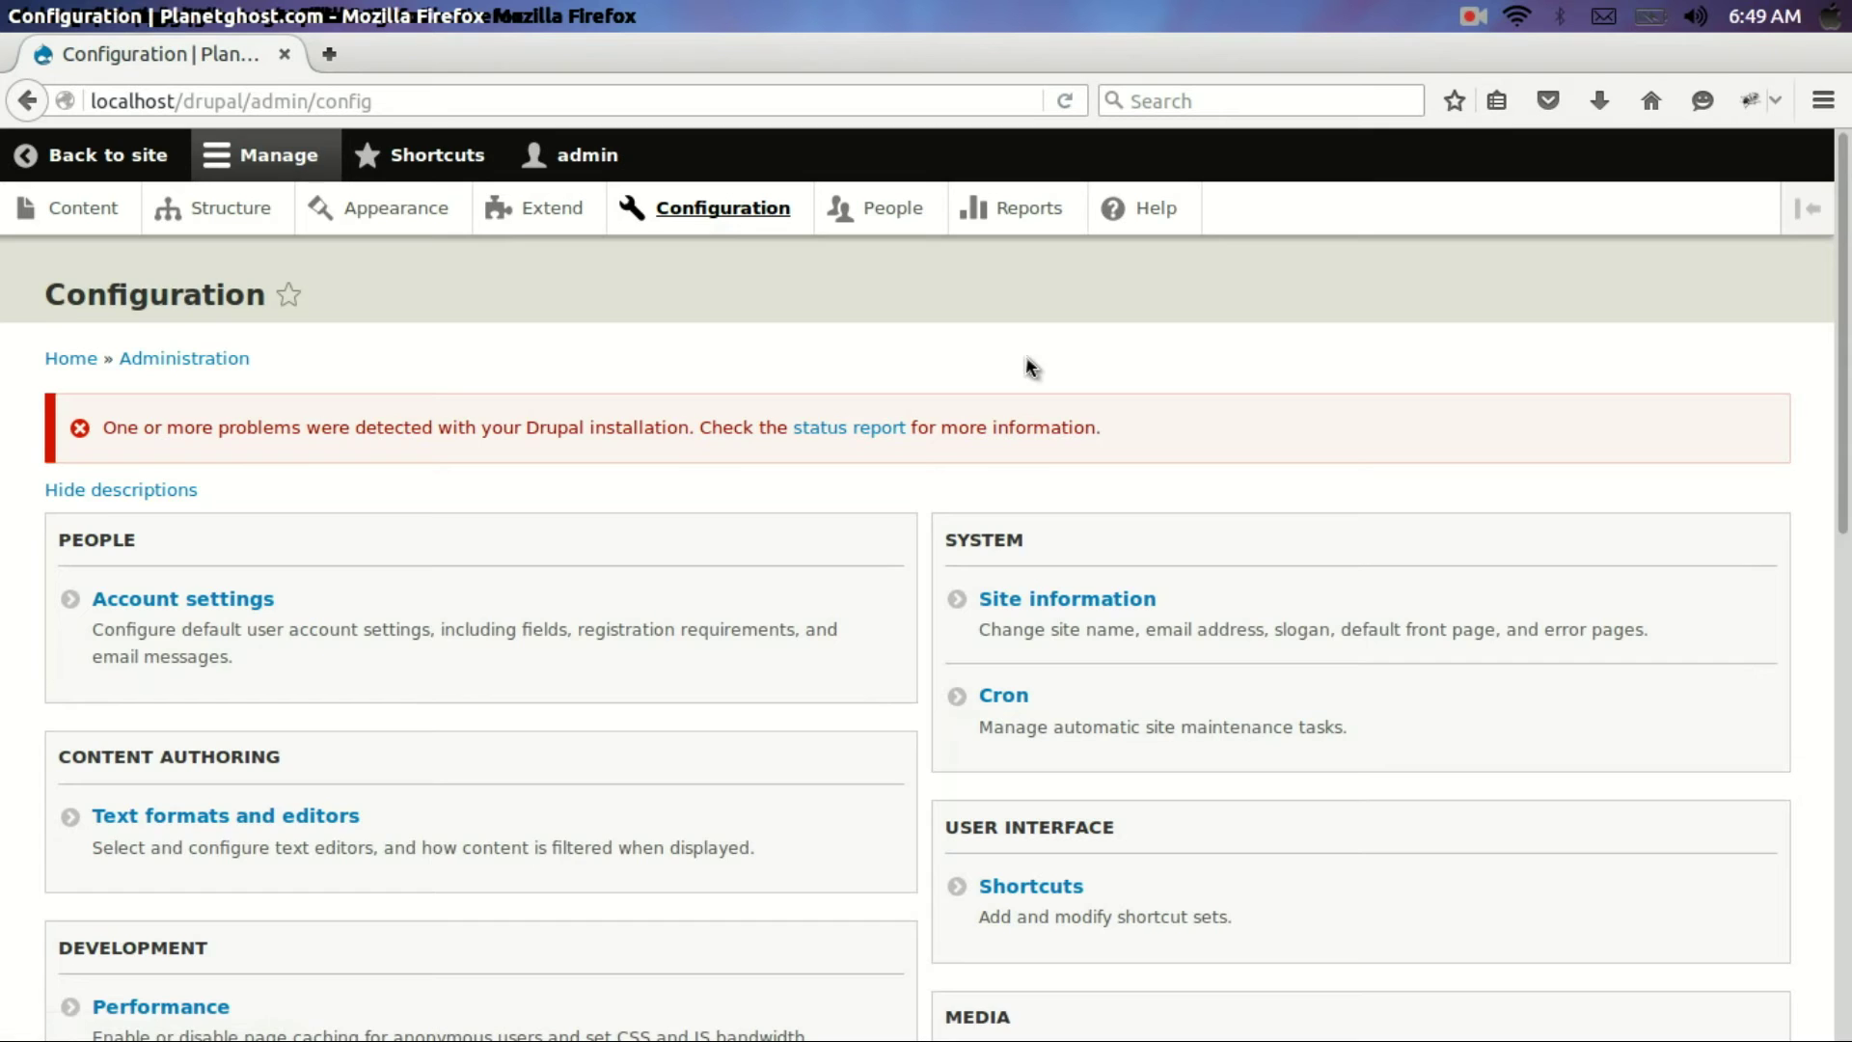
pyautogui.scroll(-2, 1030, 366)
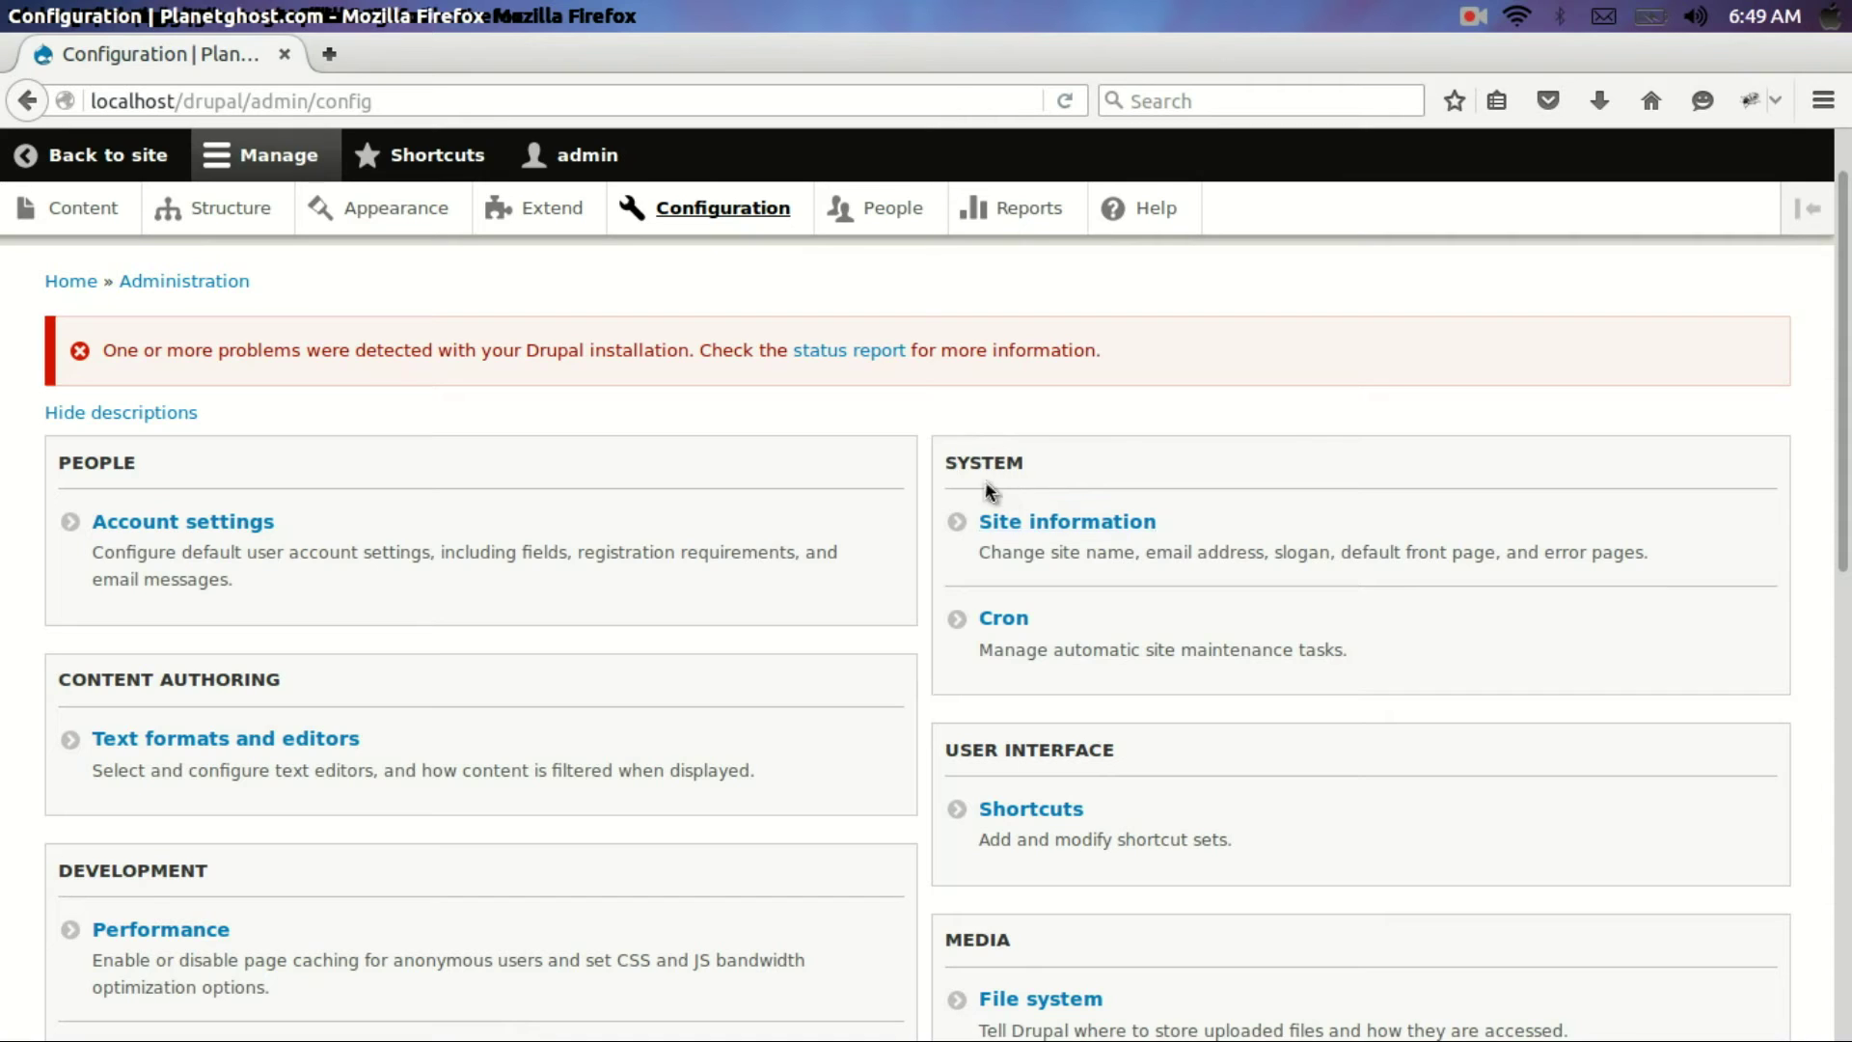
pyautogui.click(1127, 528)
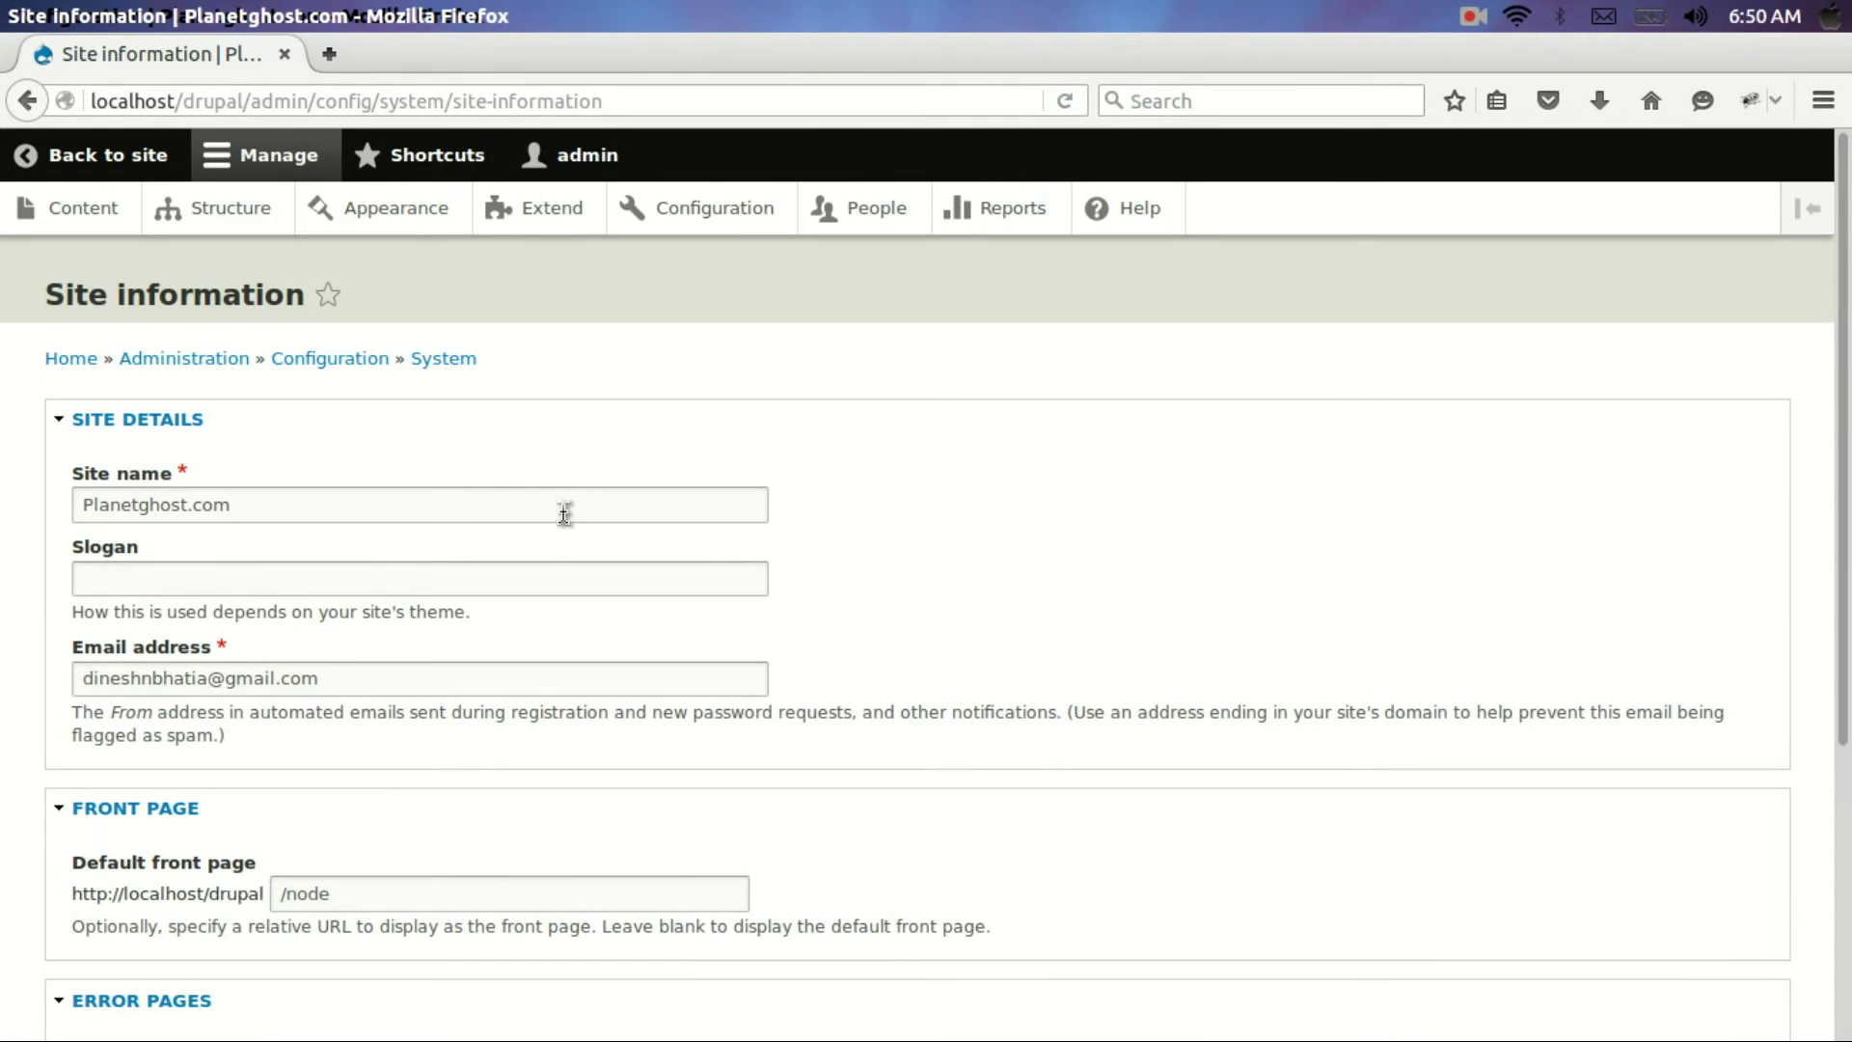
pyautogui.doubleClick(564, 513)
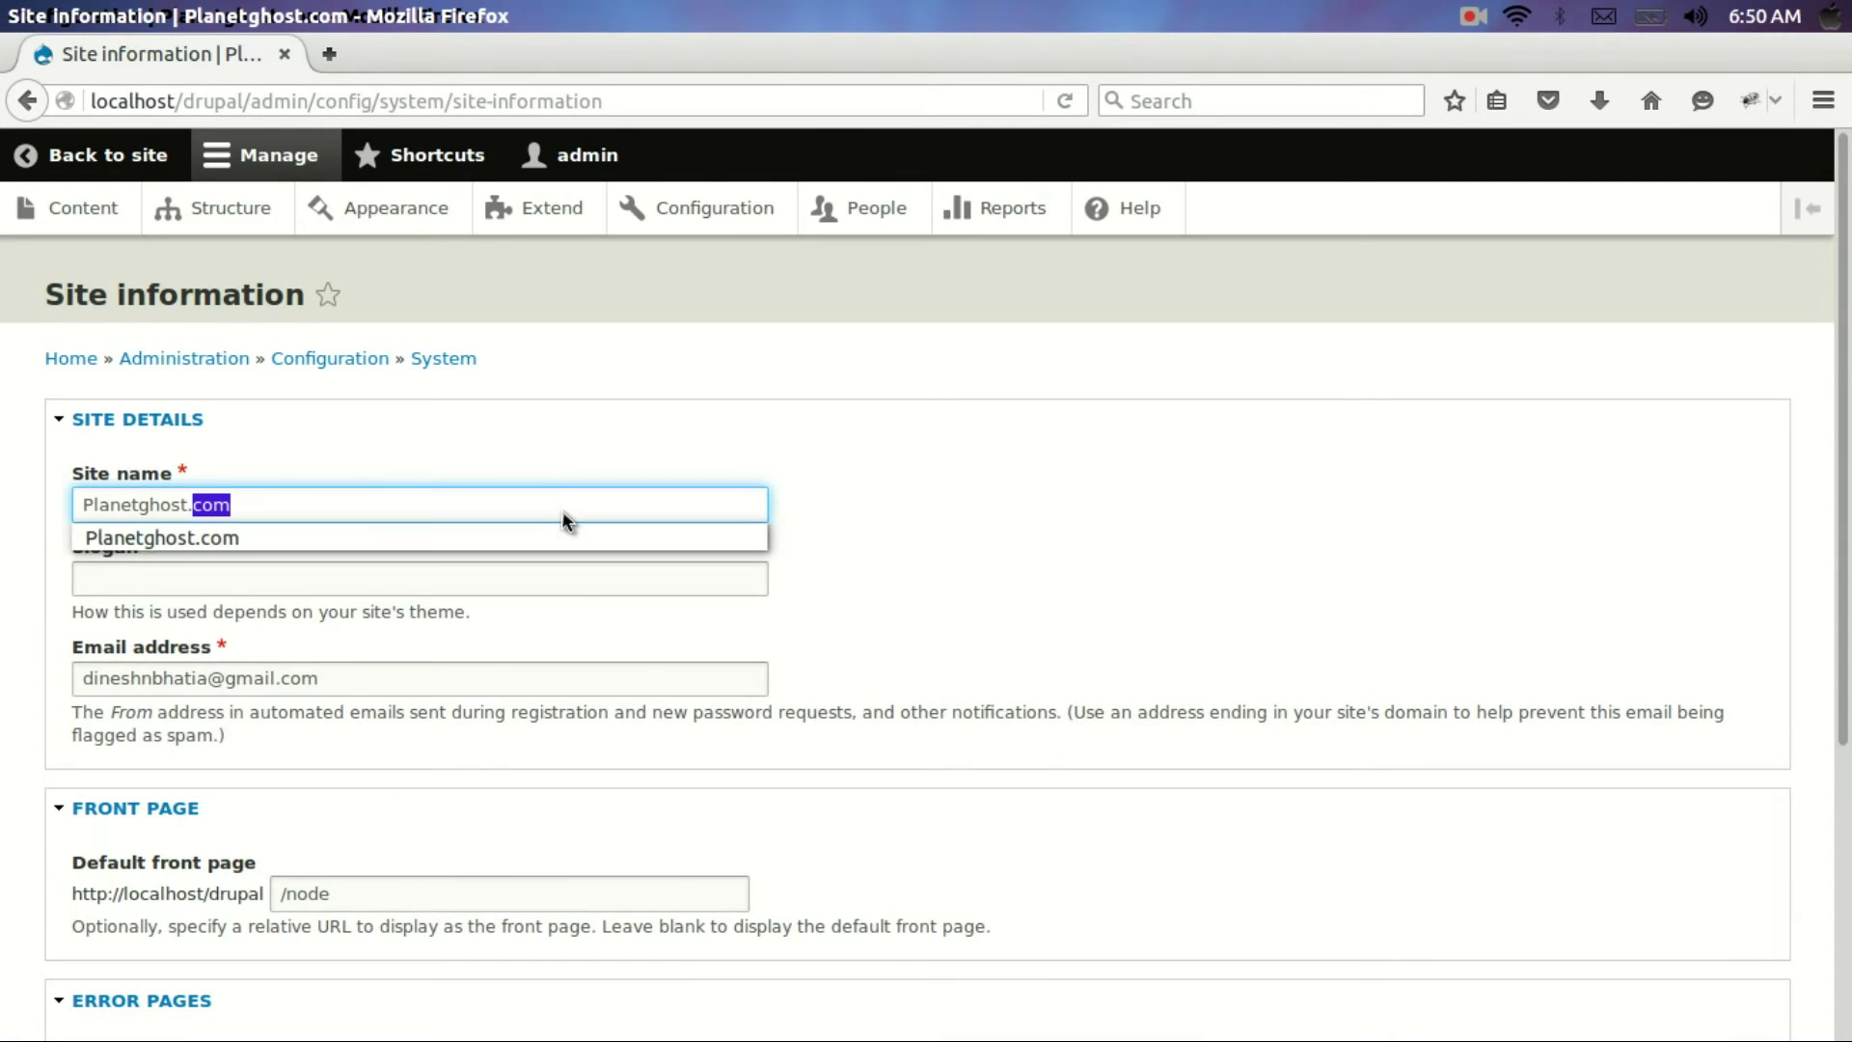
pyautogui.click(879, 509)
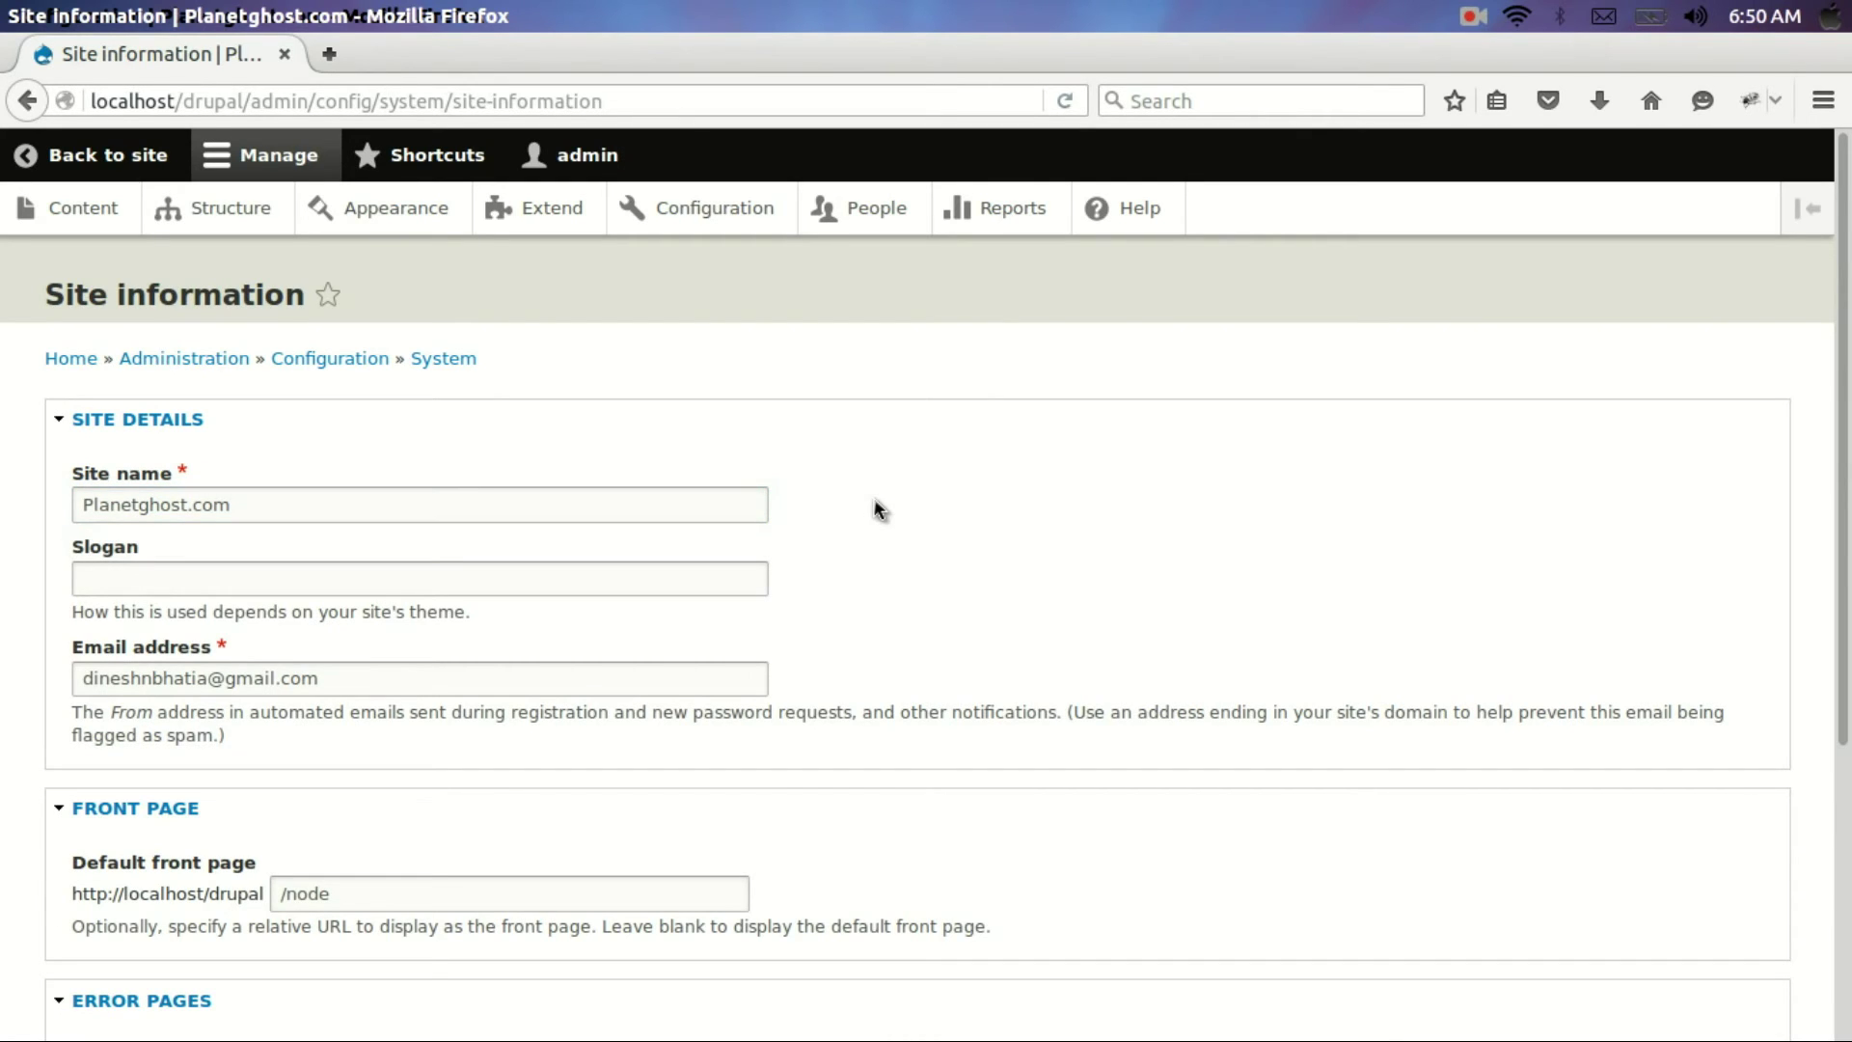
# Set the default front page to /home and save the site configuration
pyautogui.scroll(-1, 879, 510)
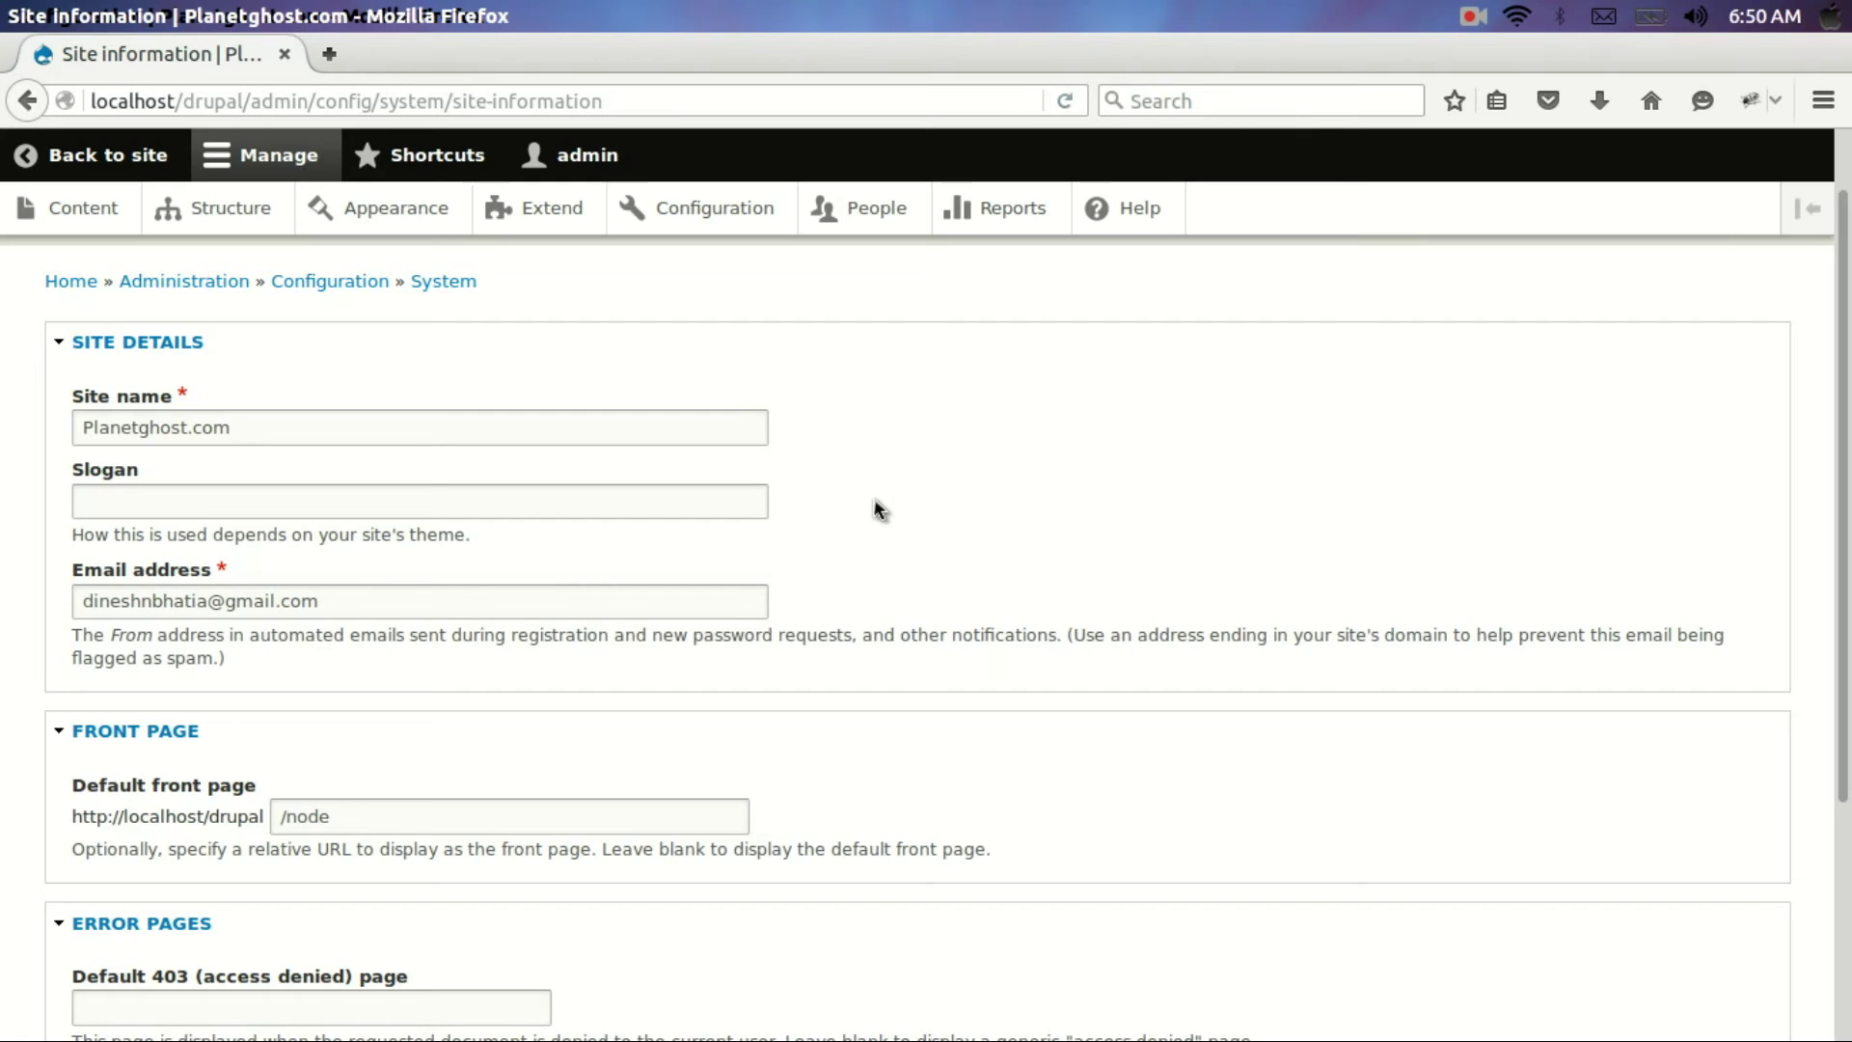
pyautogui.scroll(-3, 879, 510)
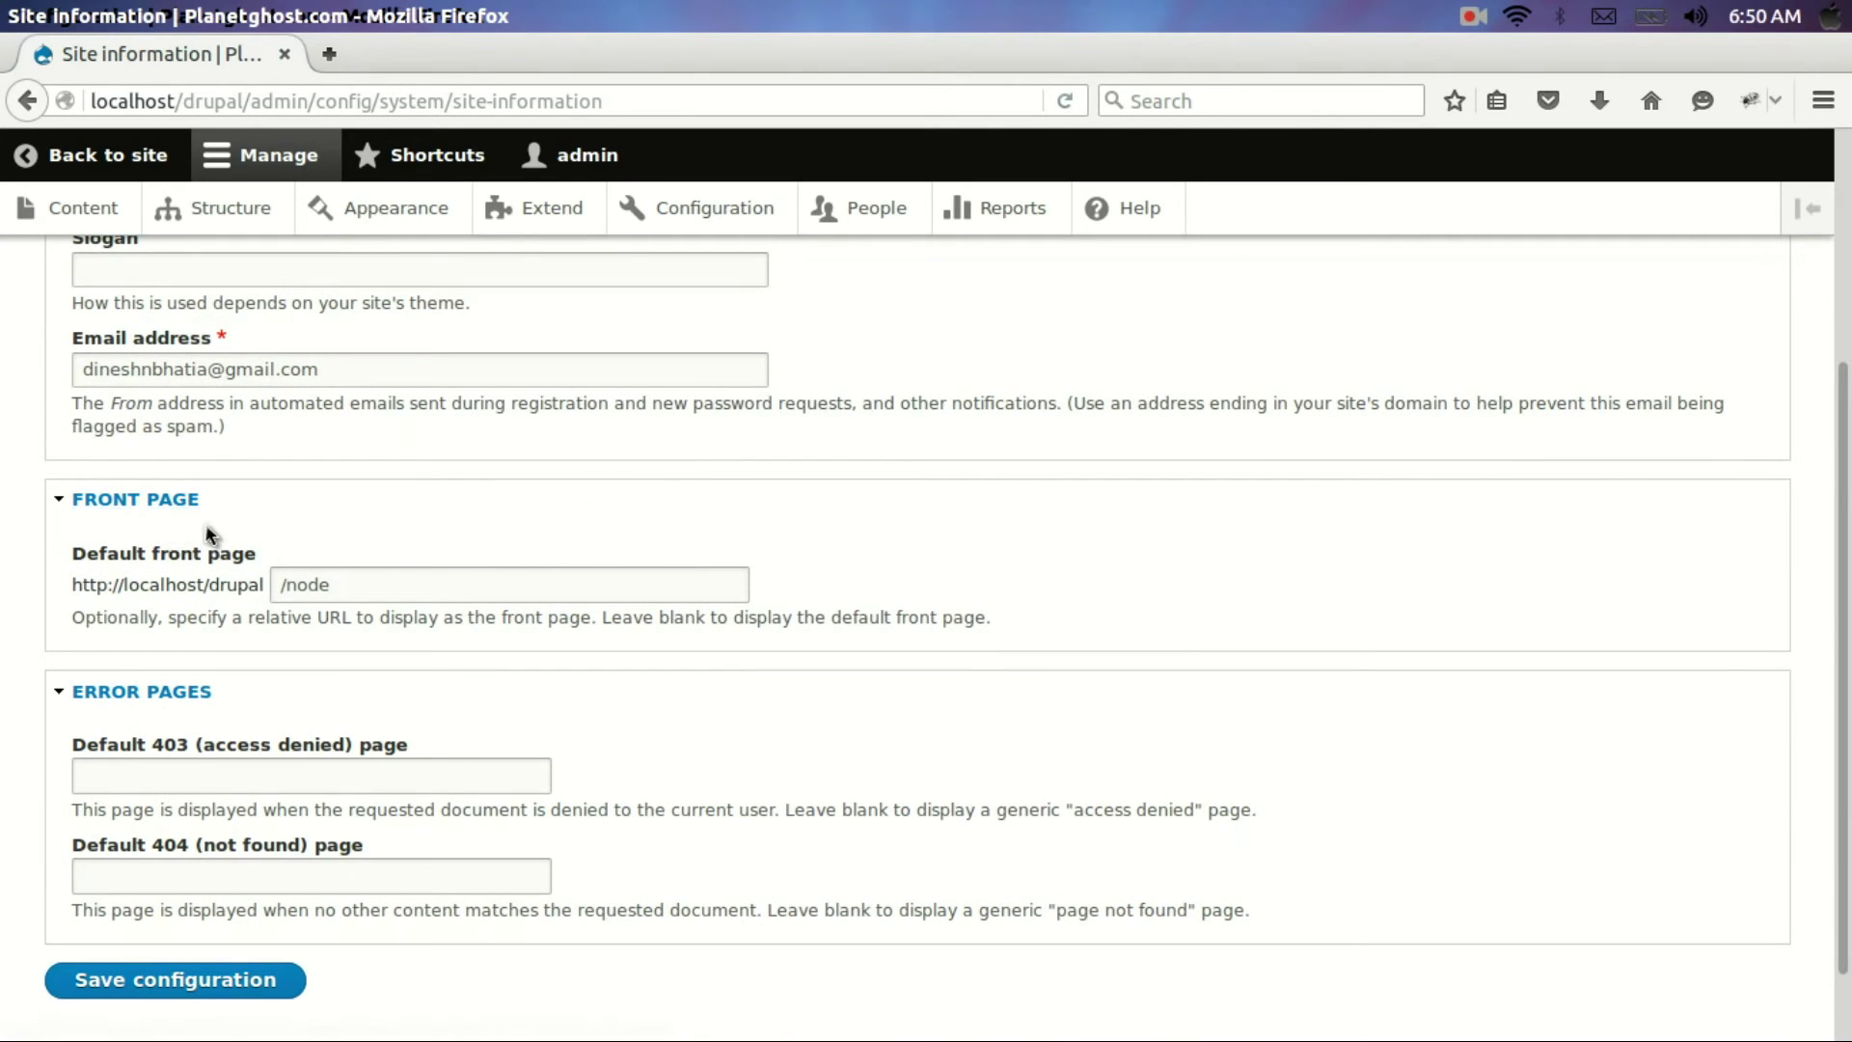
pyautogui.doubleClick(309, 583)
pyautogui.write('ho')
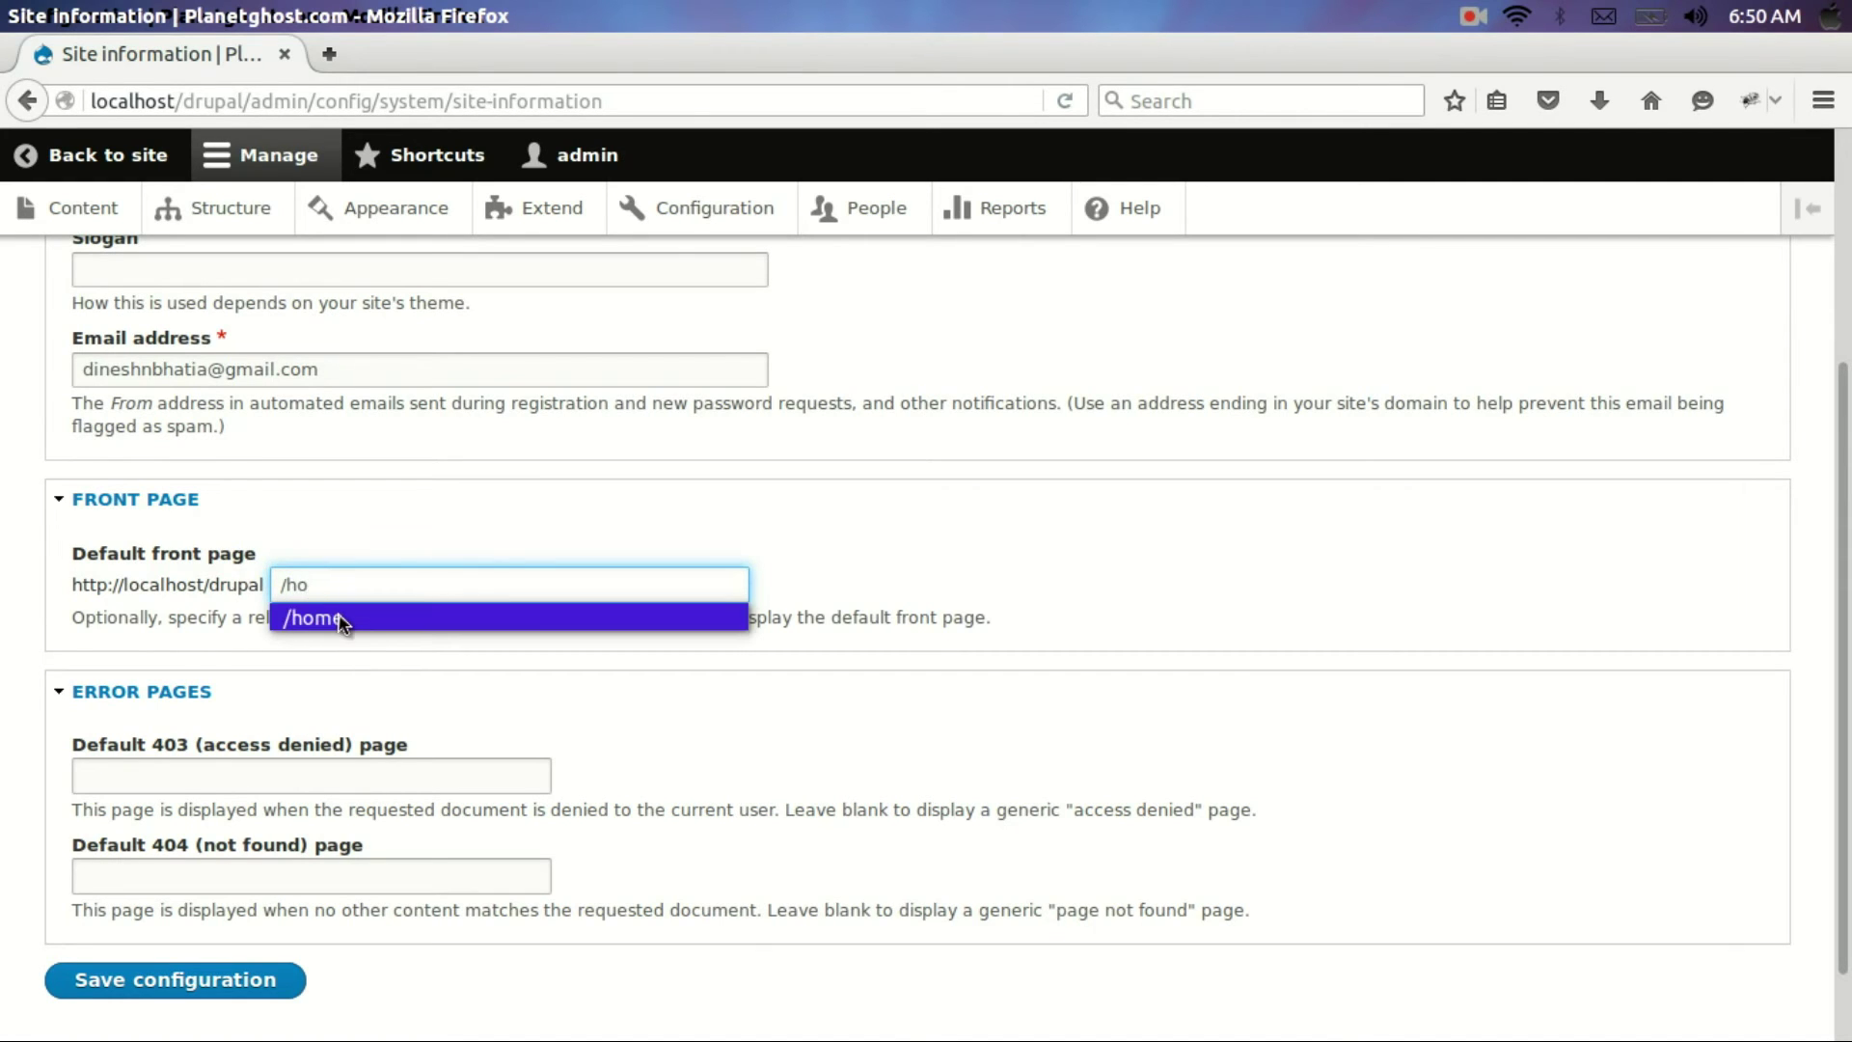
pyautogui.click(344, 618)
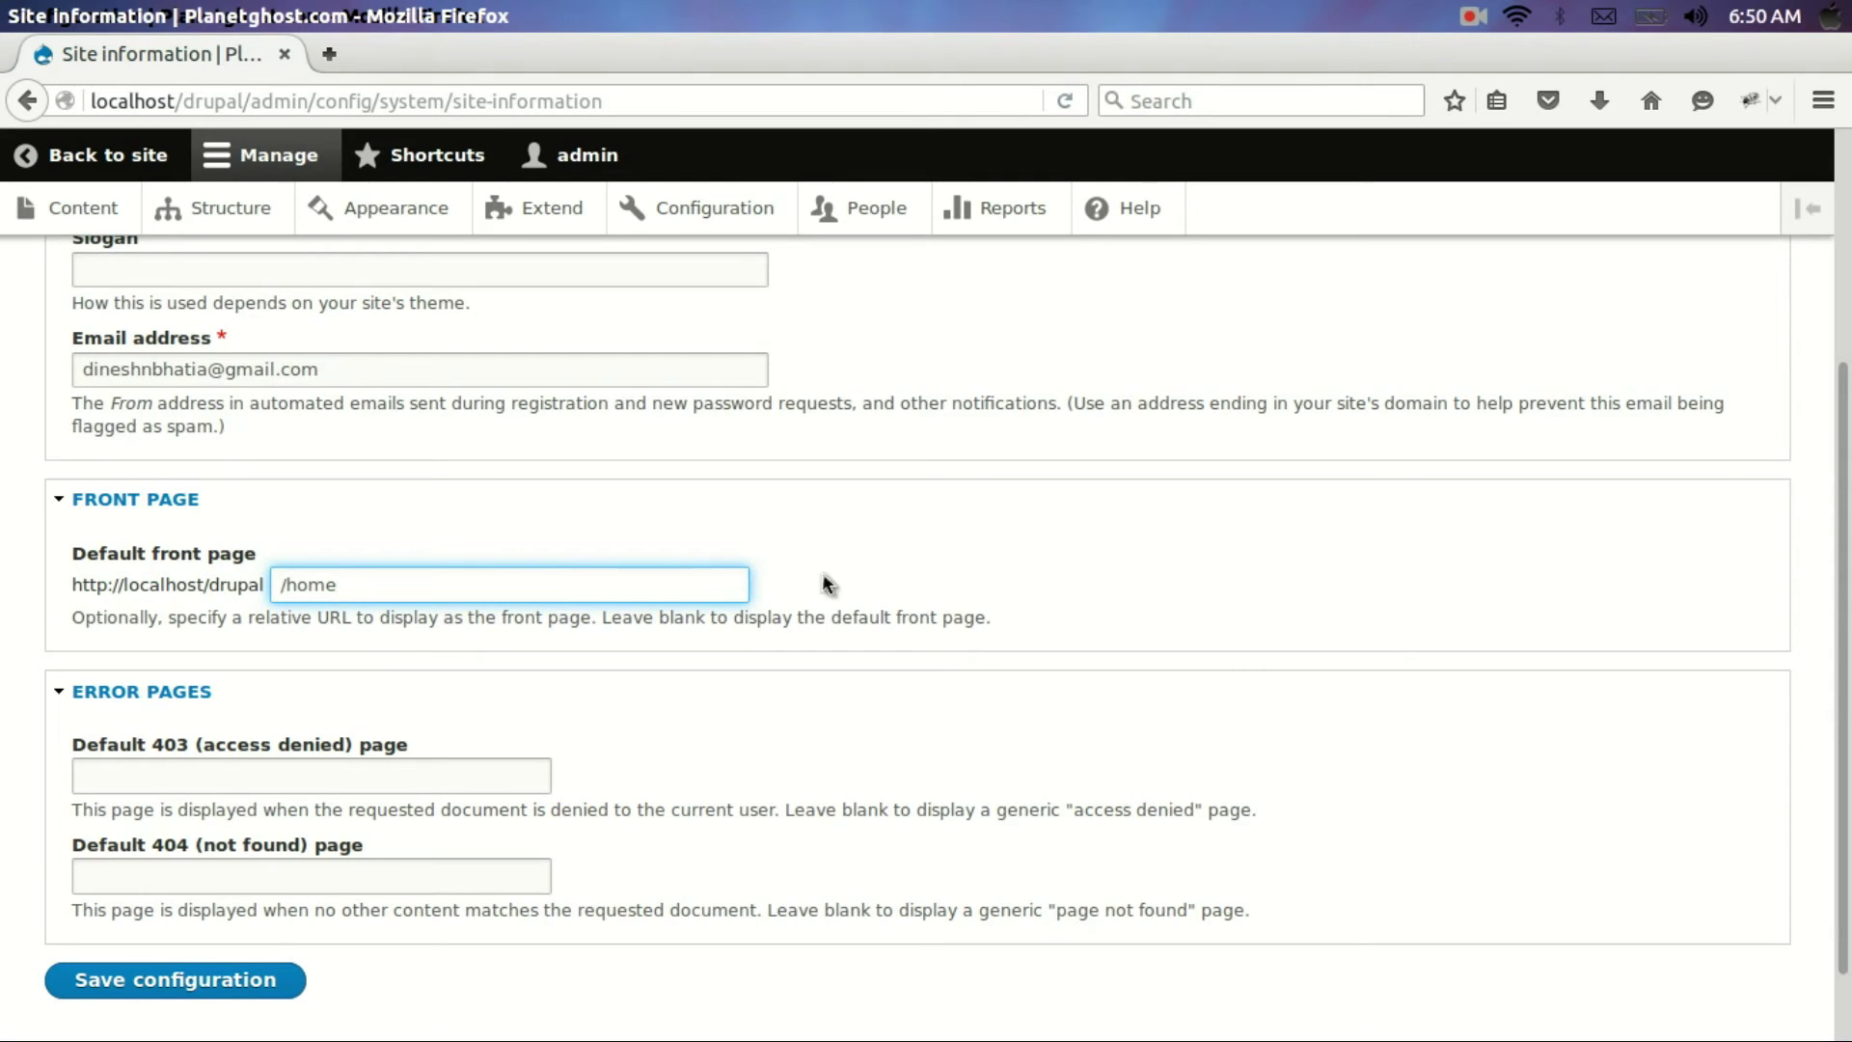
pyautogui.click(862, 576)
pyautogui.scroll(-2, 859, 576)
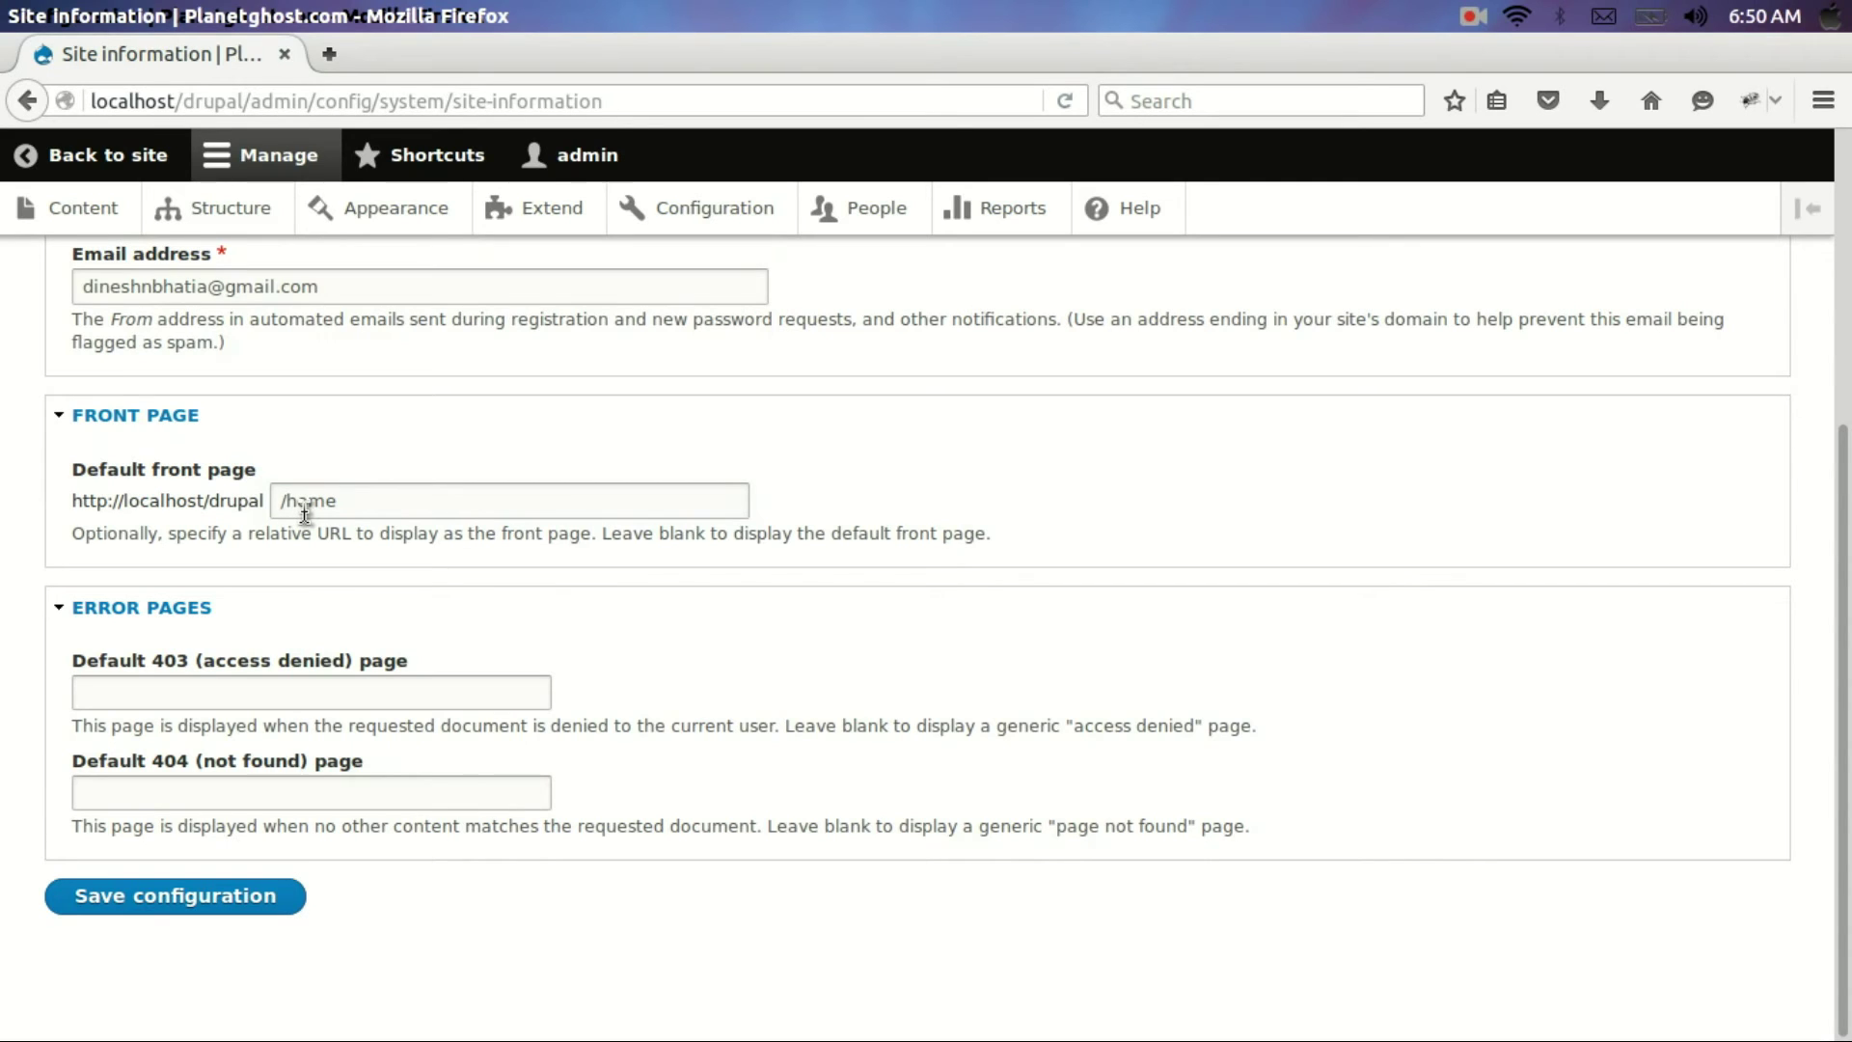
pyautogui.click(178, 900)
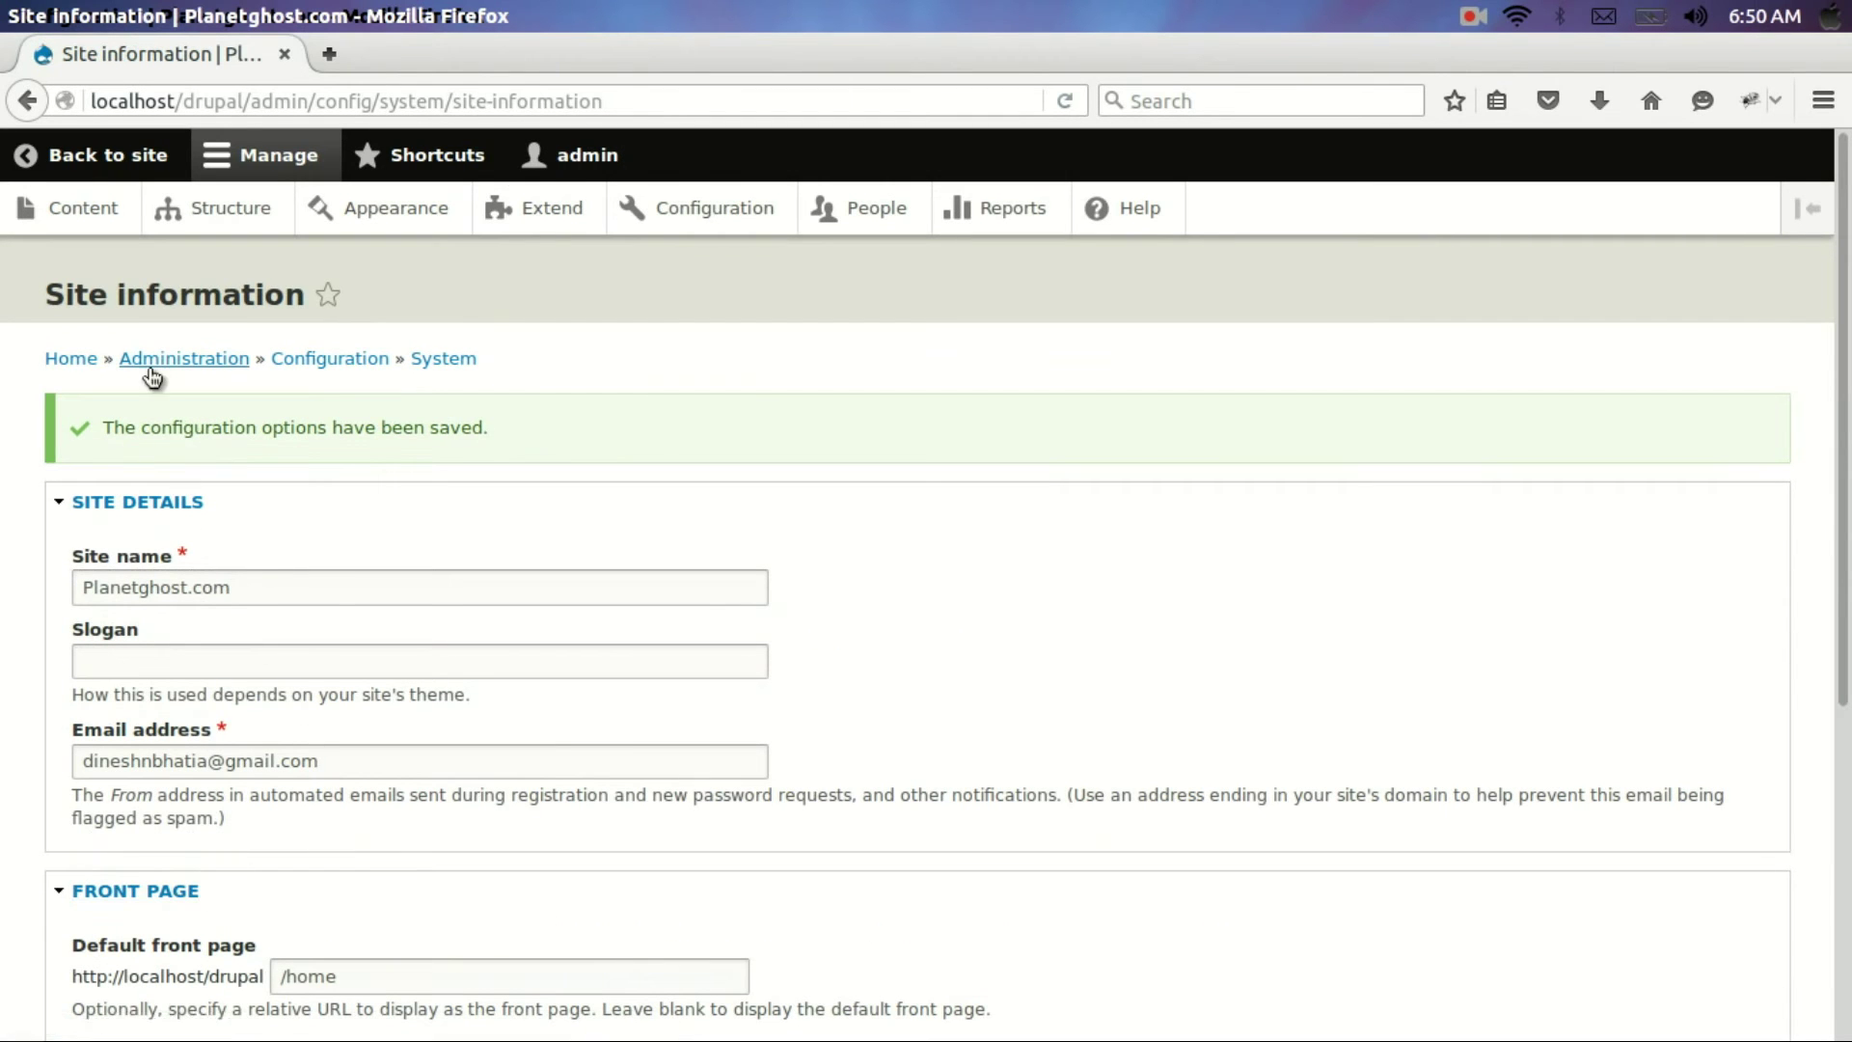
# Return to the site and check the new front page by viewing Home and About, ending on Home
pyautogui.click(52, 158)
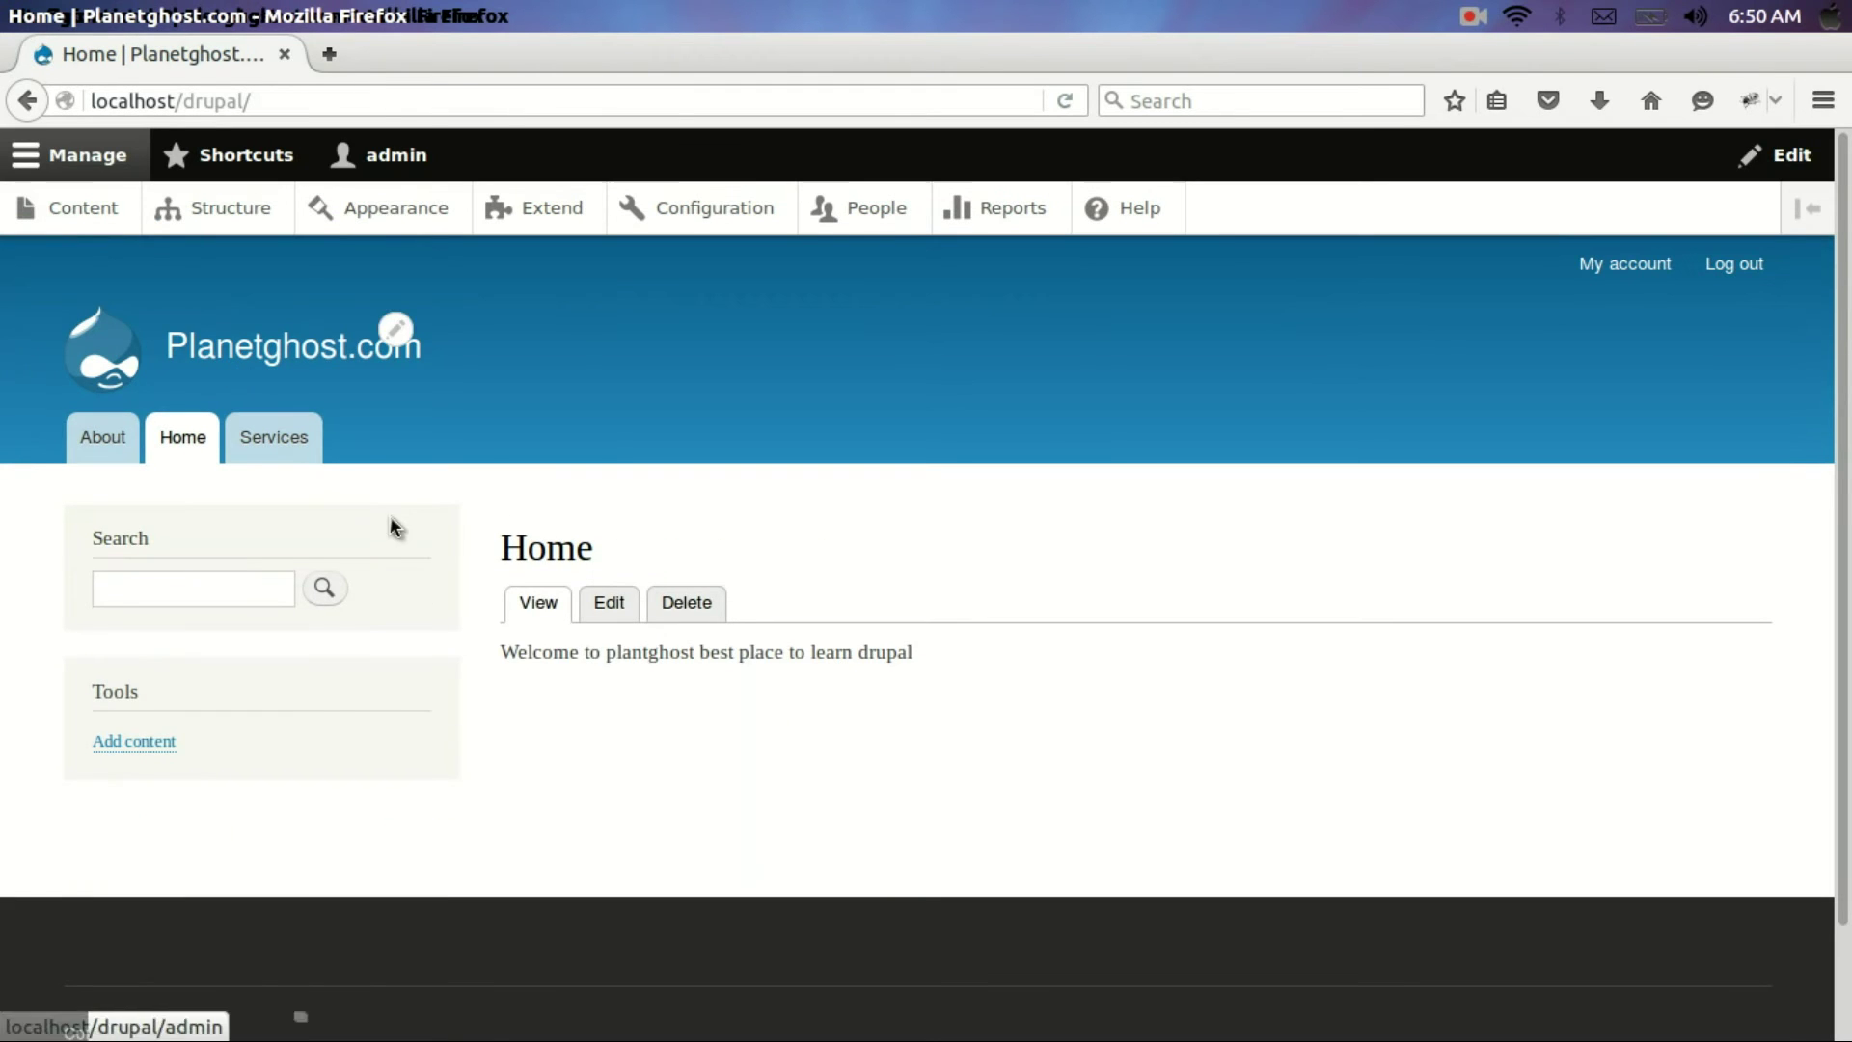
pyautogui.click(183, 440)
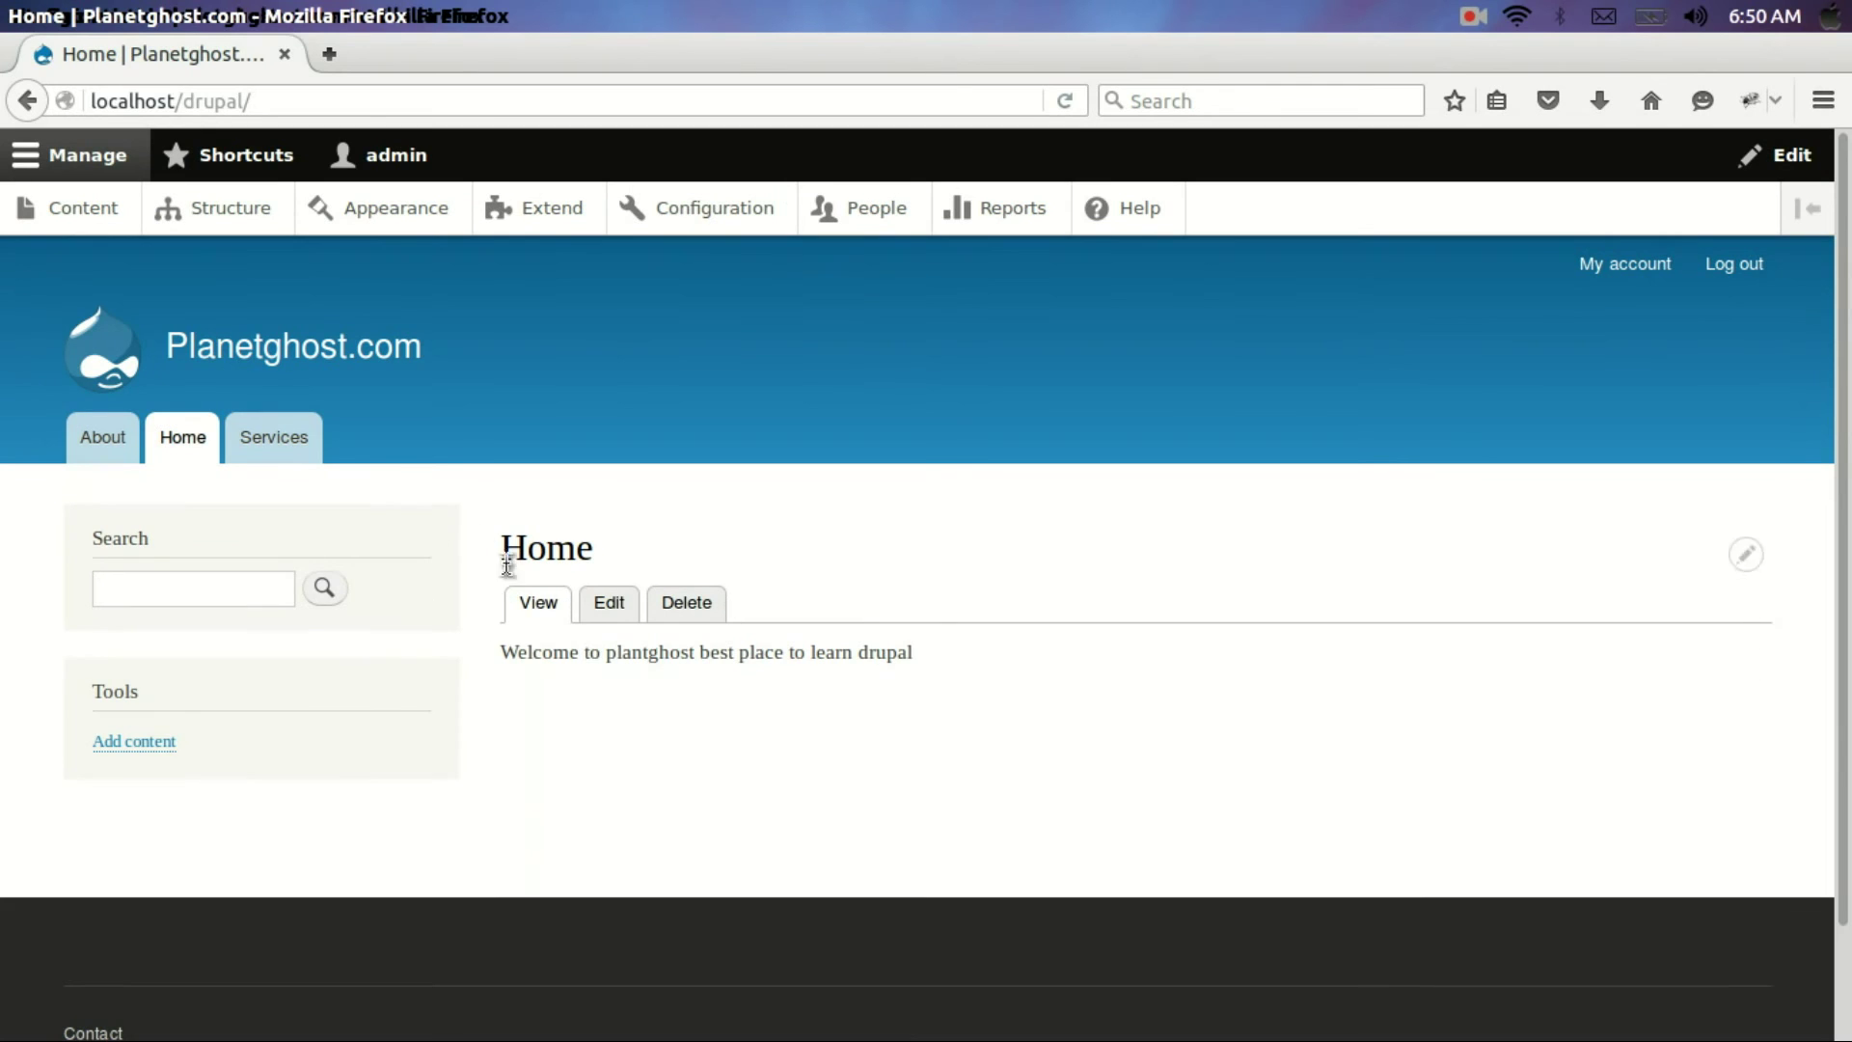
pyautogui.click(114, 451)
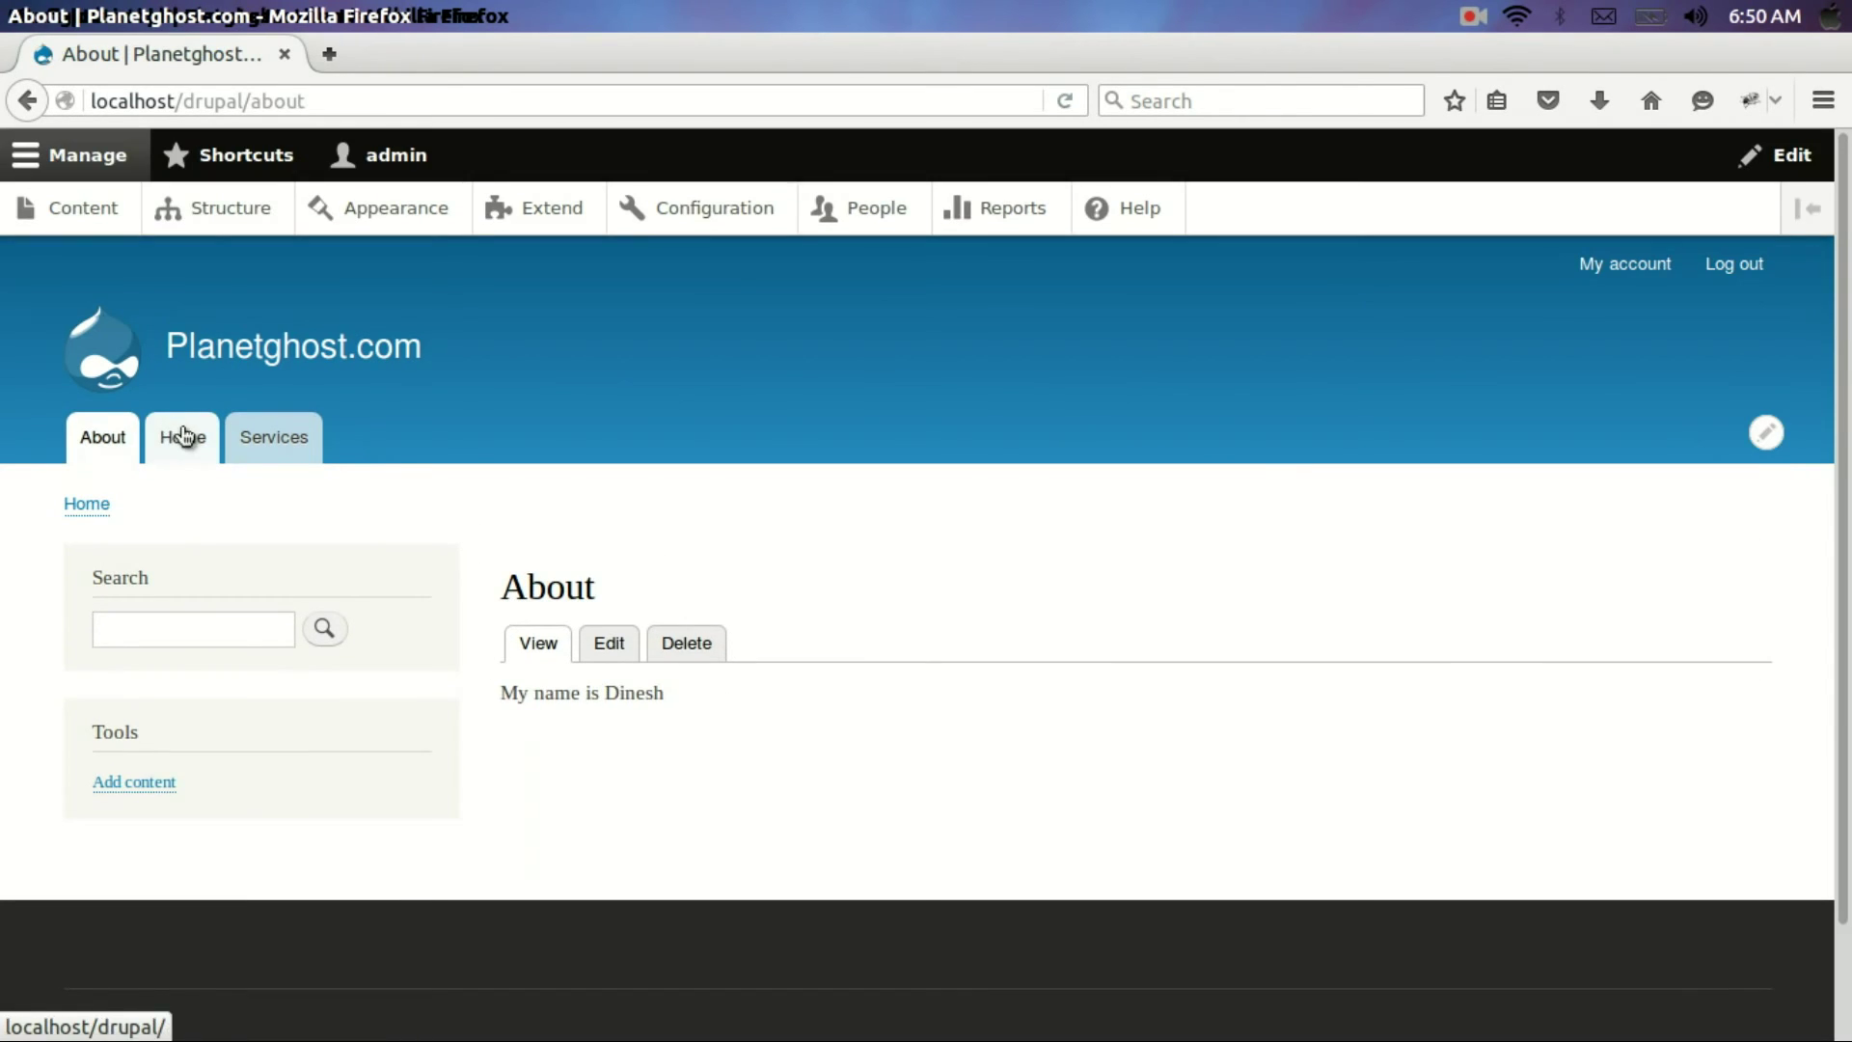
pyautogui.click(188, 439)
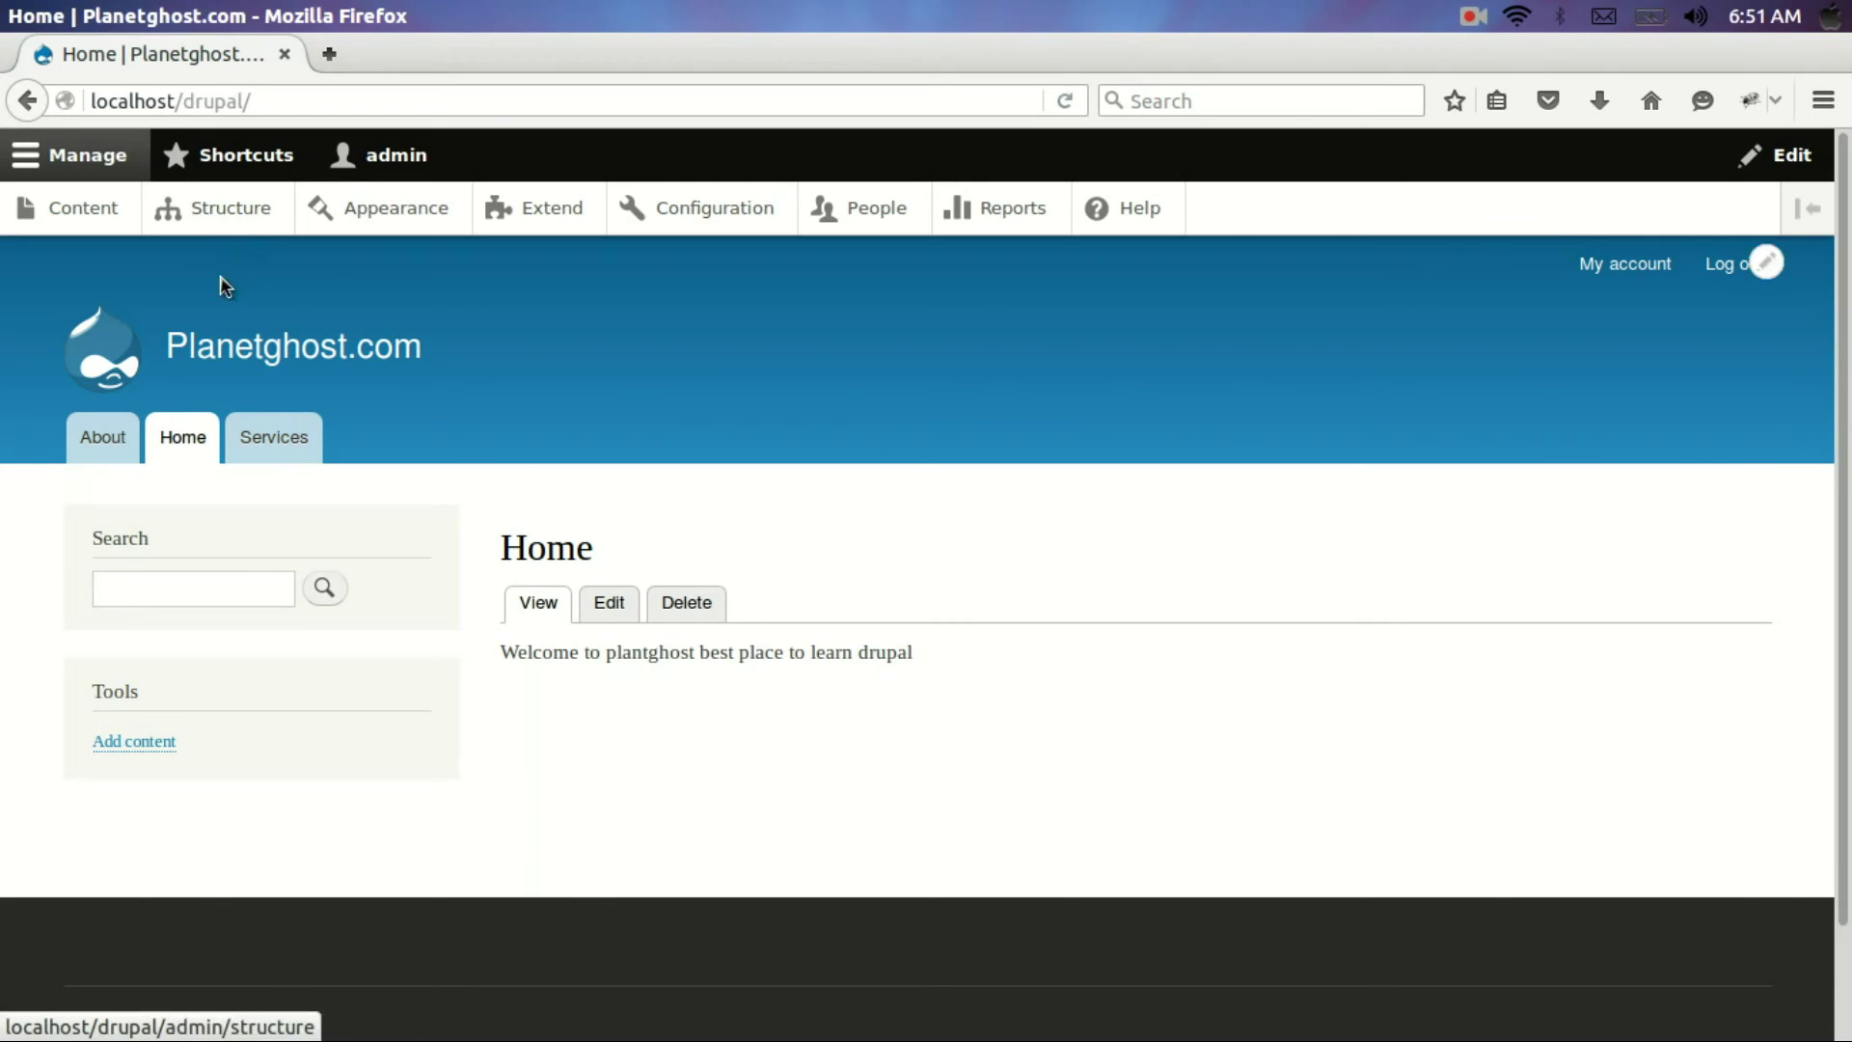
# Reorder the Main navigation menu links to Home, Services, About, and save the menu
pyautogui.click(239, 224)
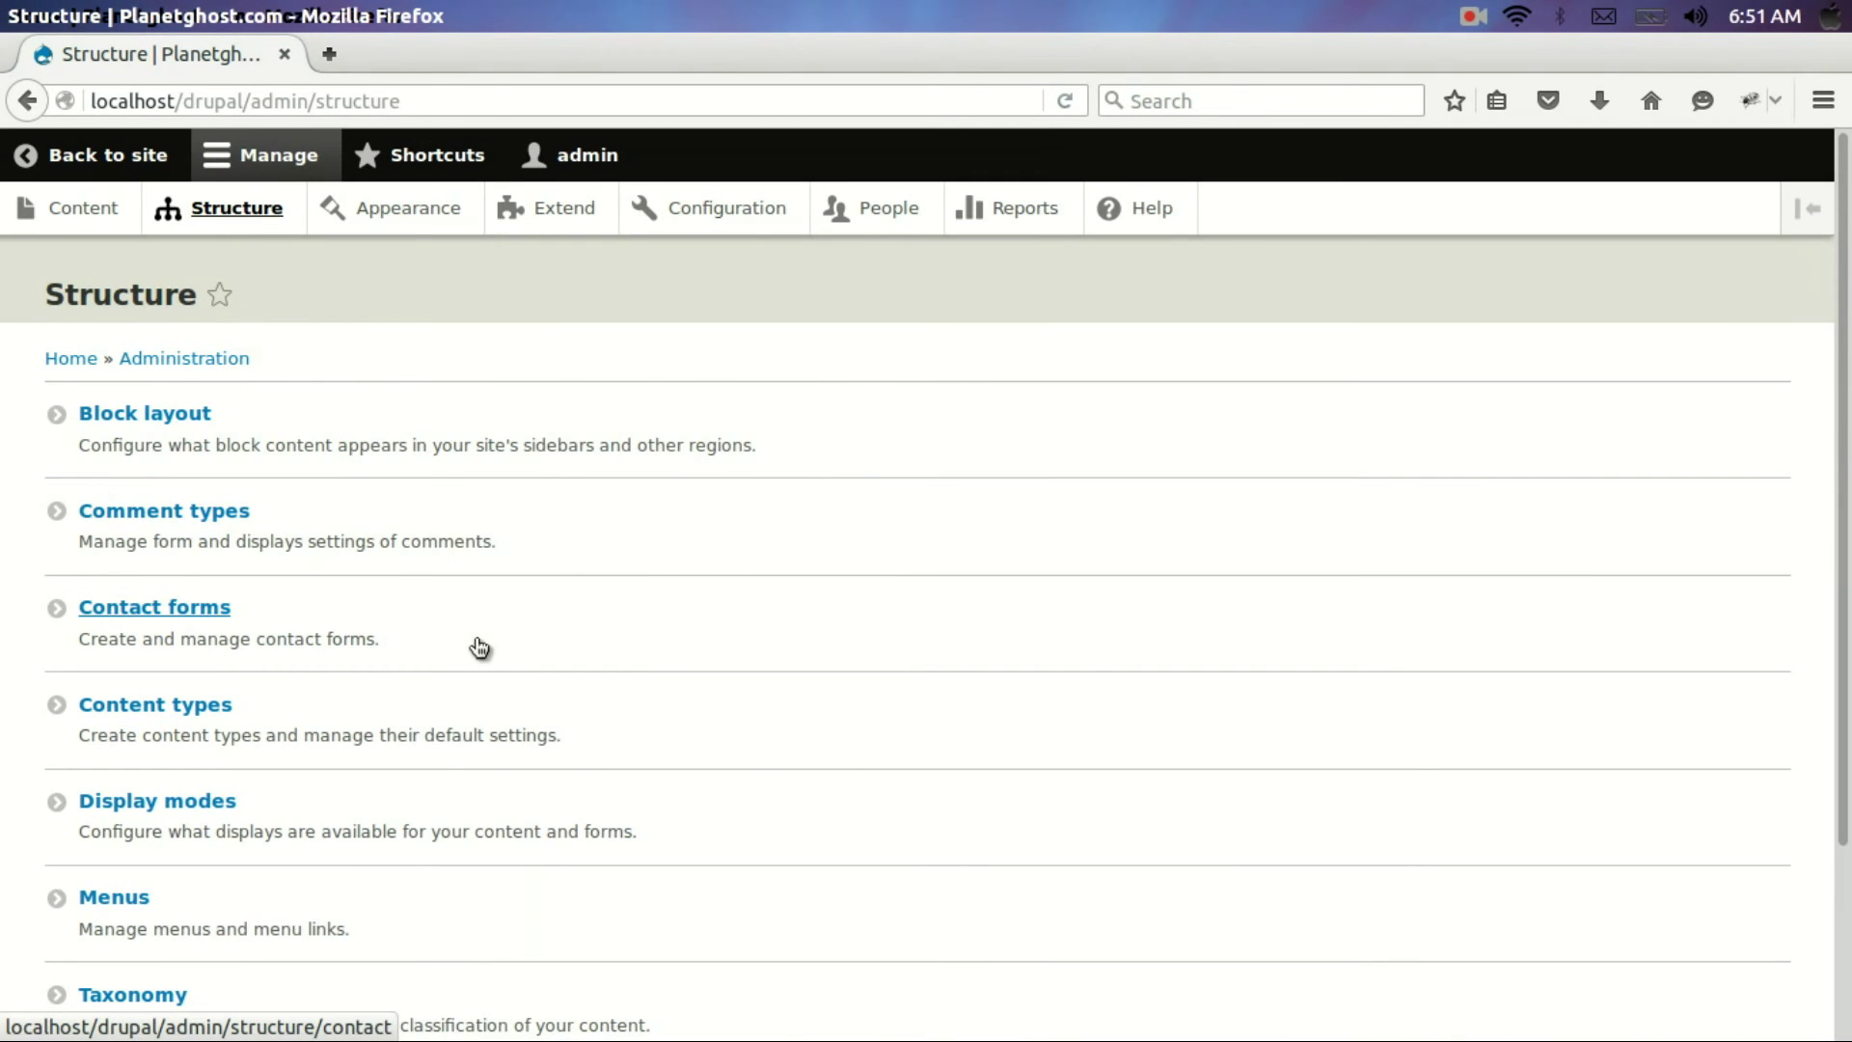
pyautogui.scroll(-3, 478, 646)
pyautogui.click(136, 676)
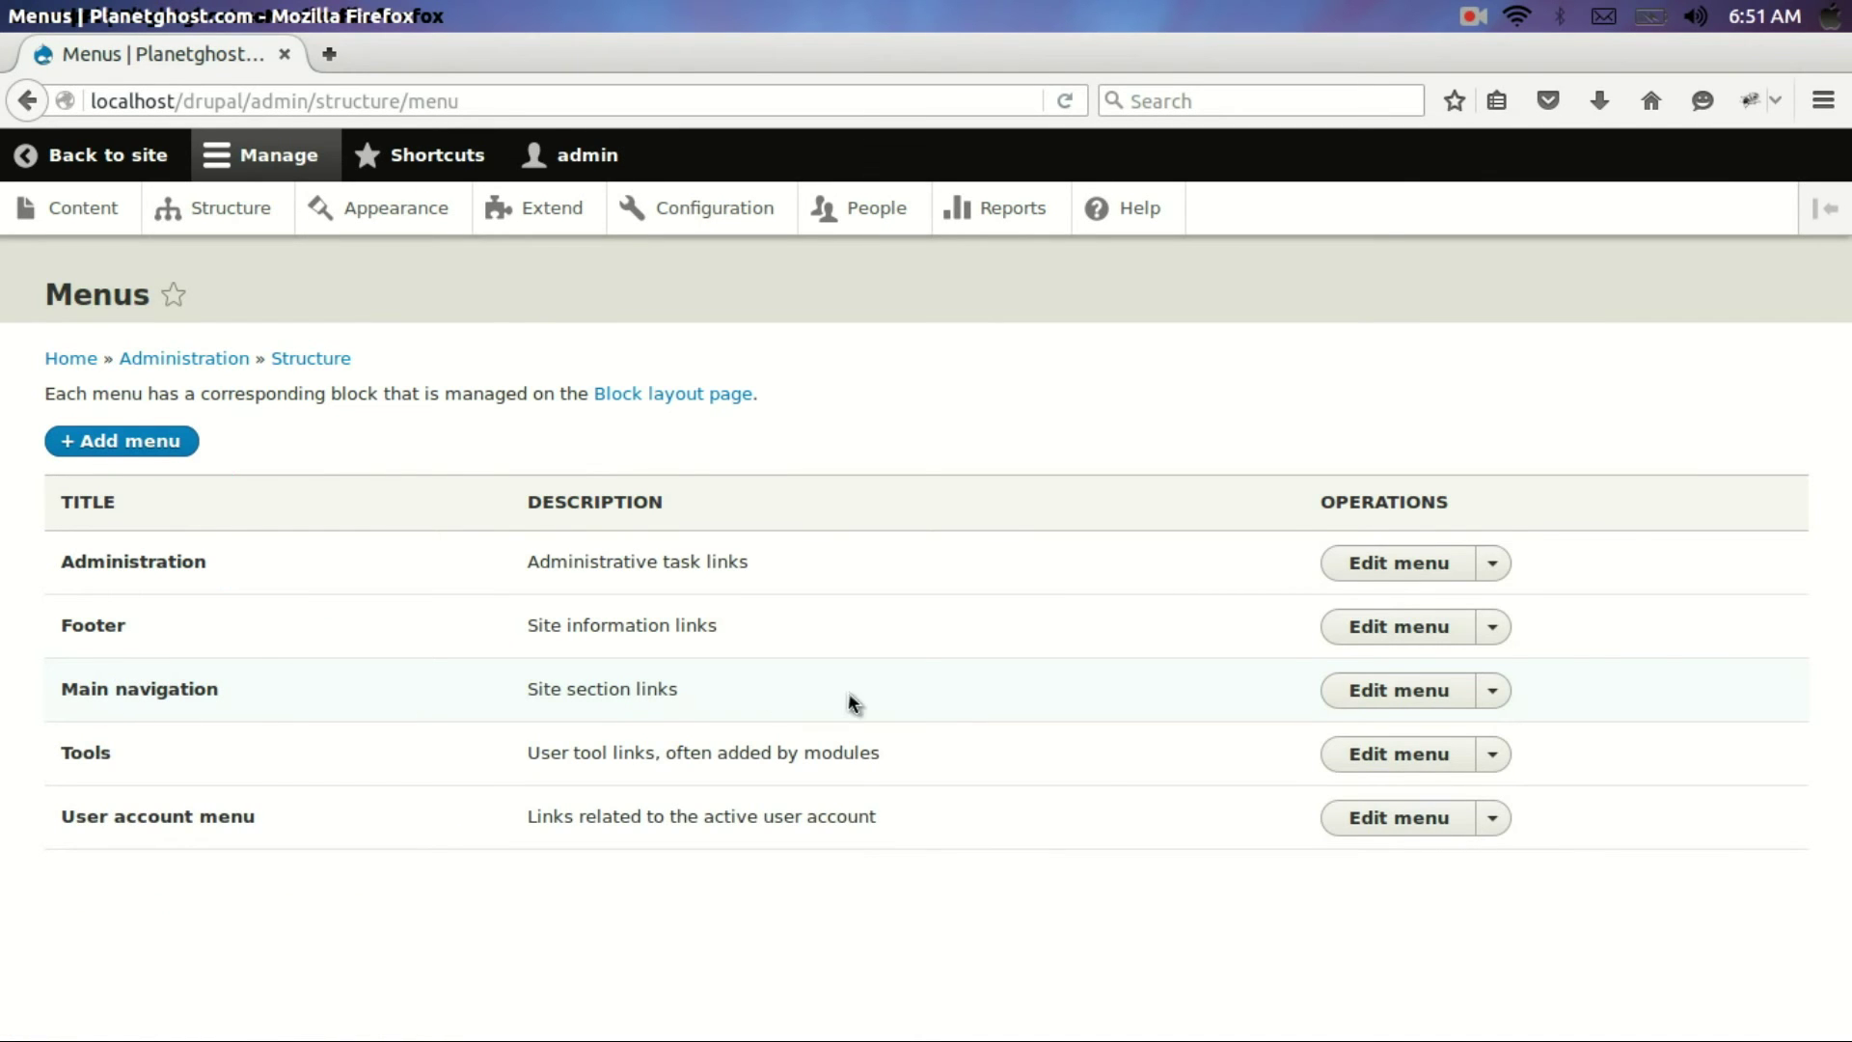
pyautogui.click(1495, 693)
pyautogui.click(1431, 693)
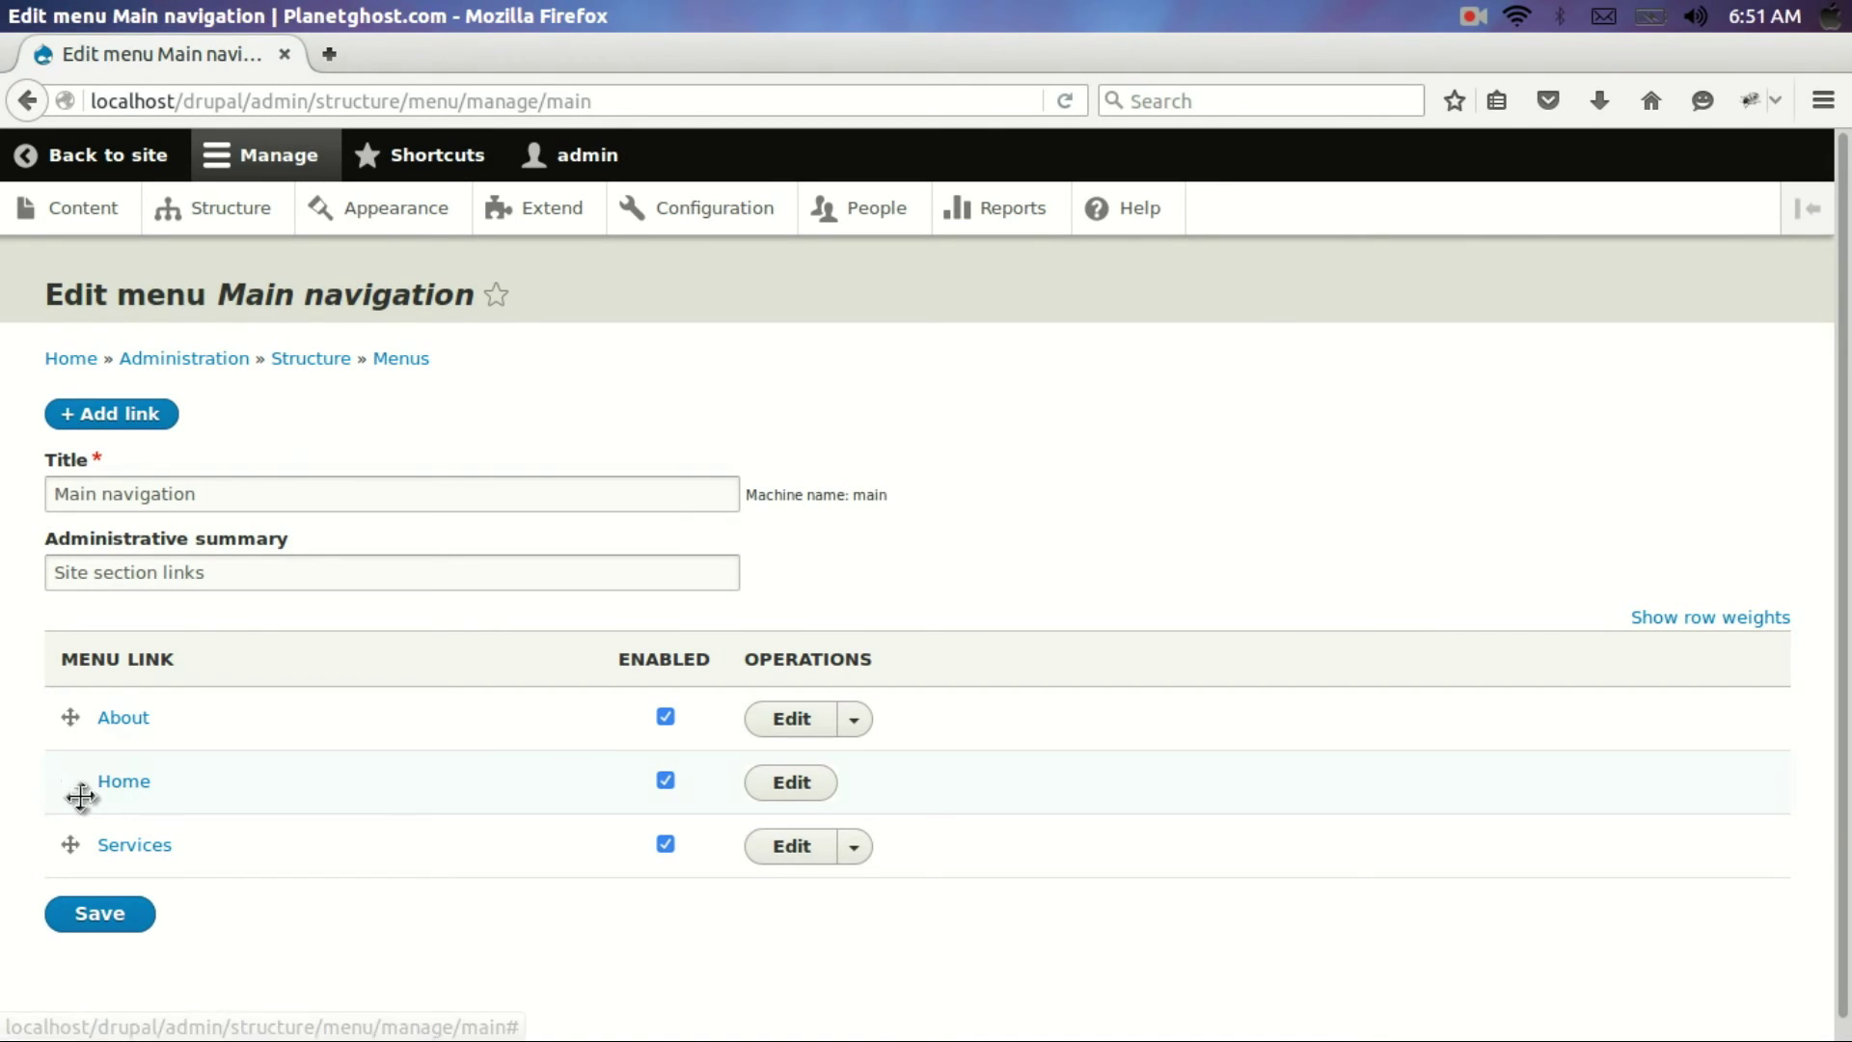
pyautogui.moveTo(70, 785); pyautogui.dragTo(63, 722)
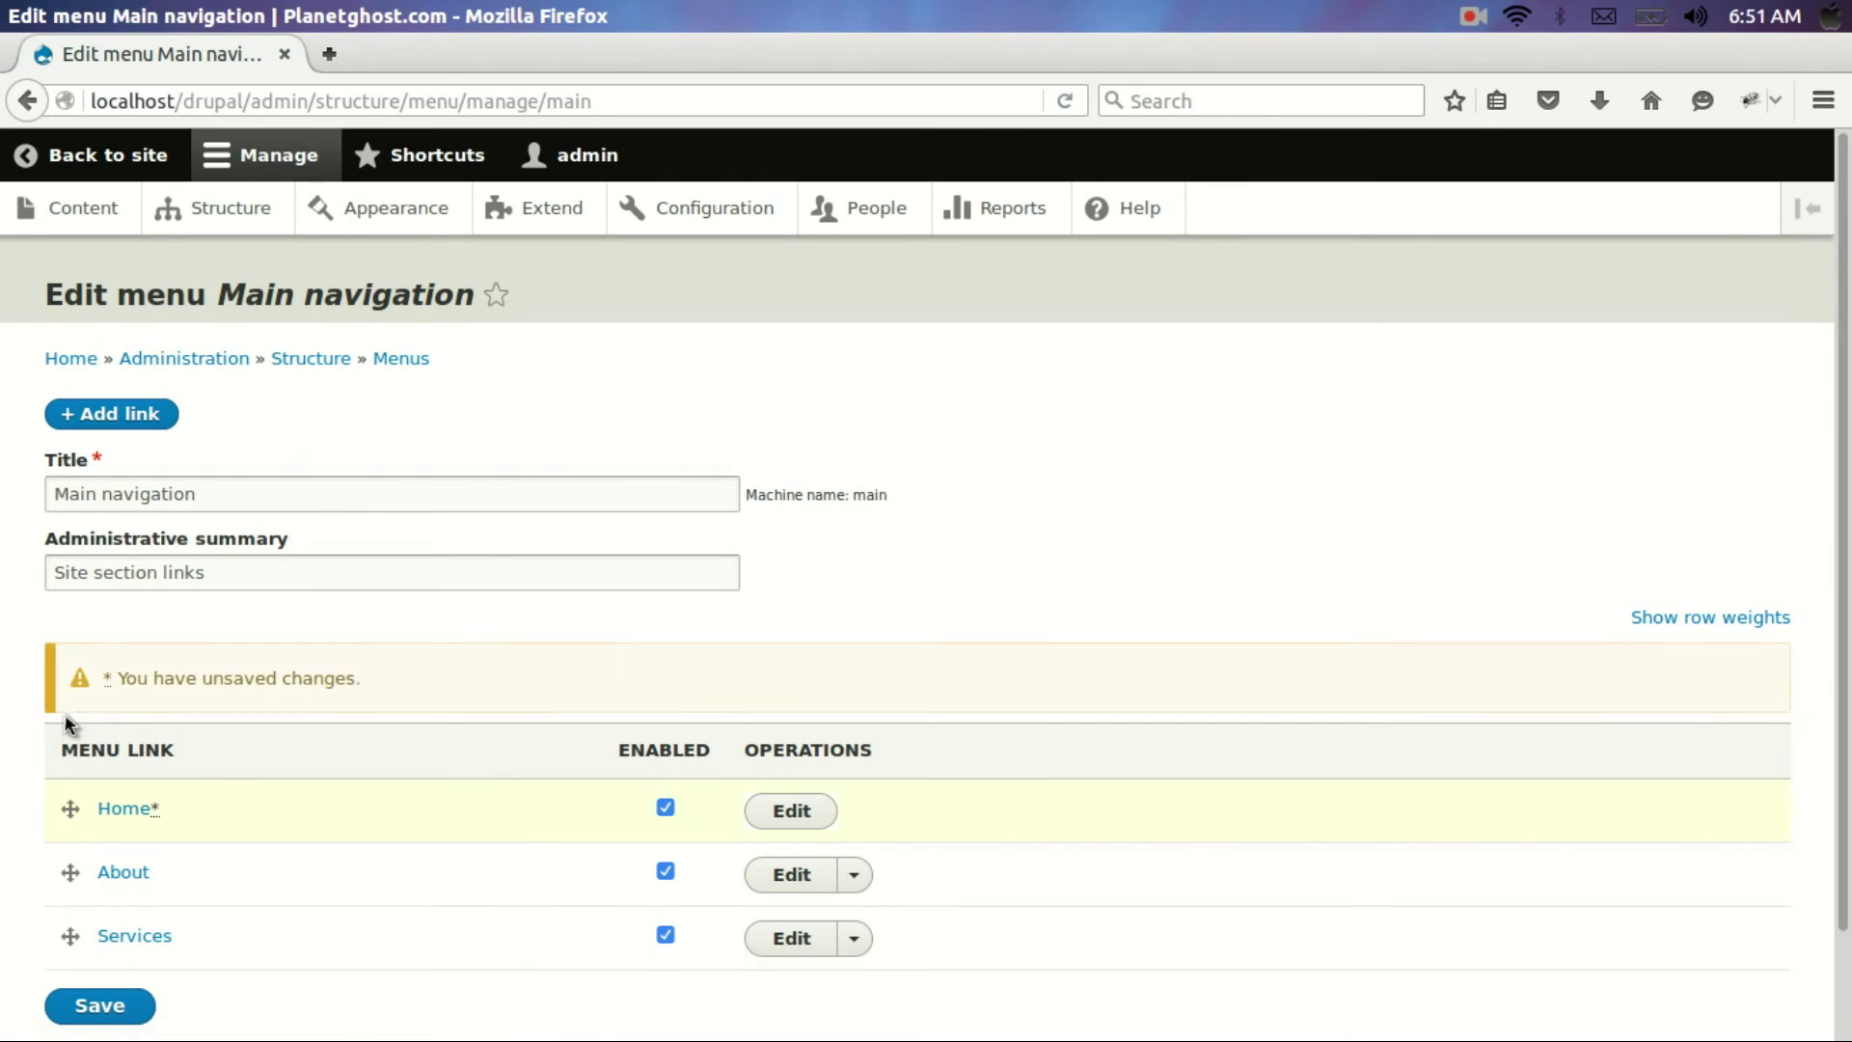
pyautogui.scroll(-2, 461, 679)
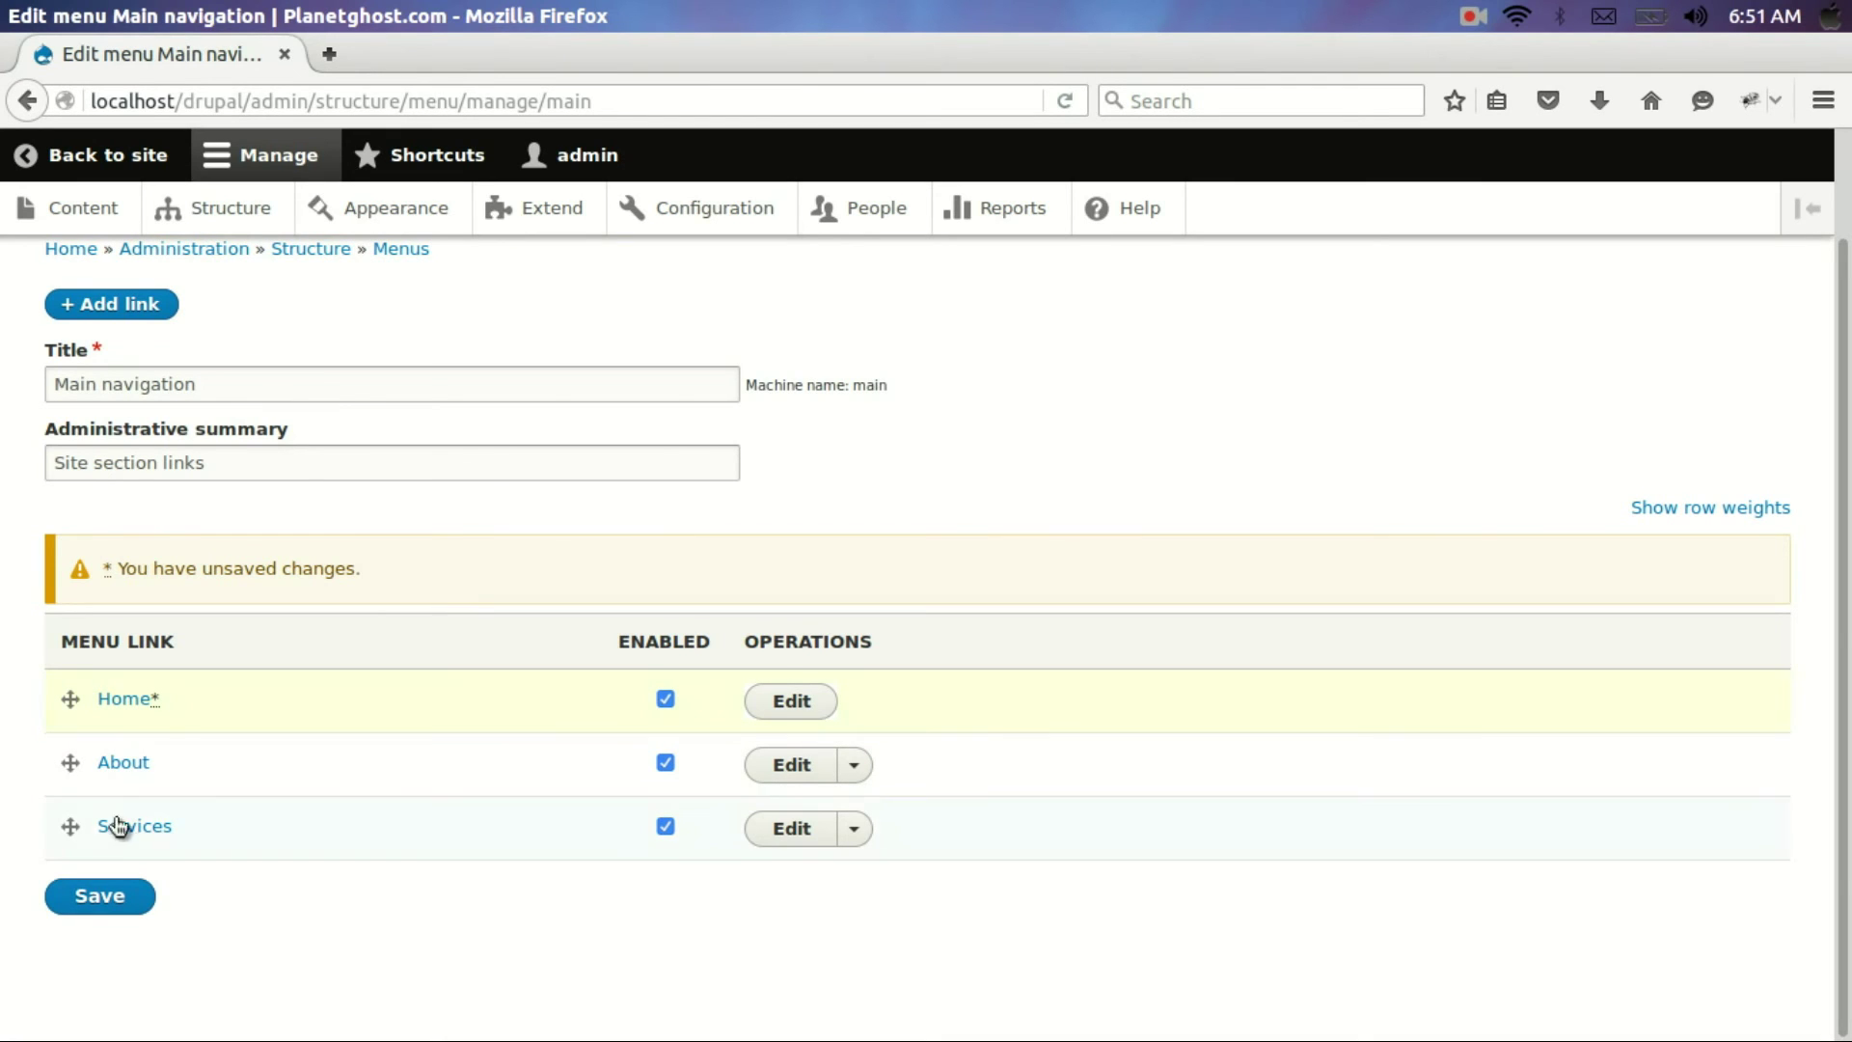
pyautogui.moveTo(69, 835); pyautogui.dragTo(61, 770)
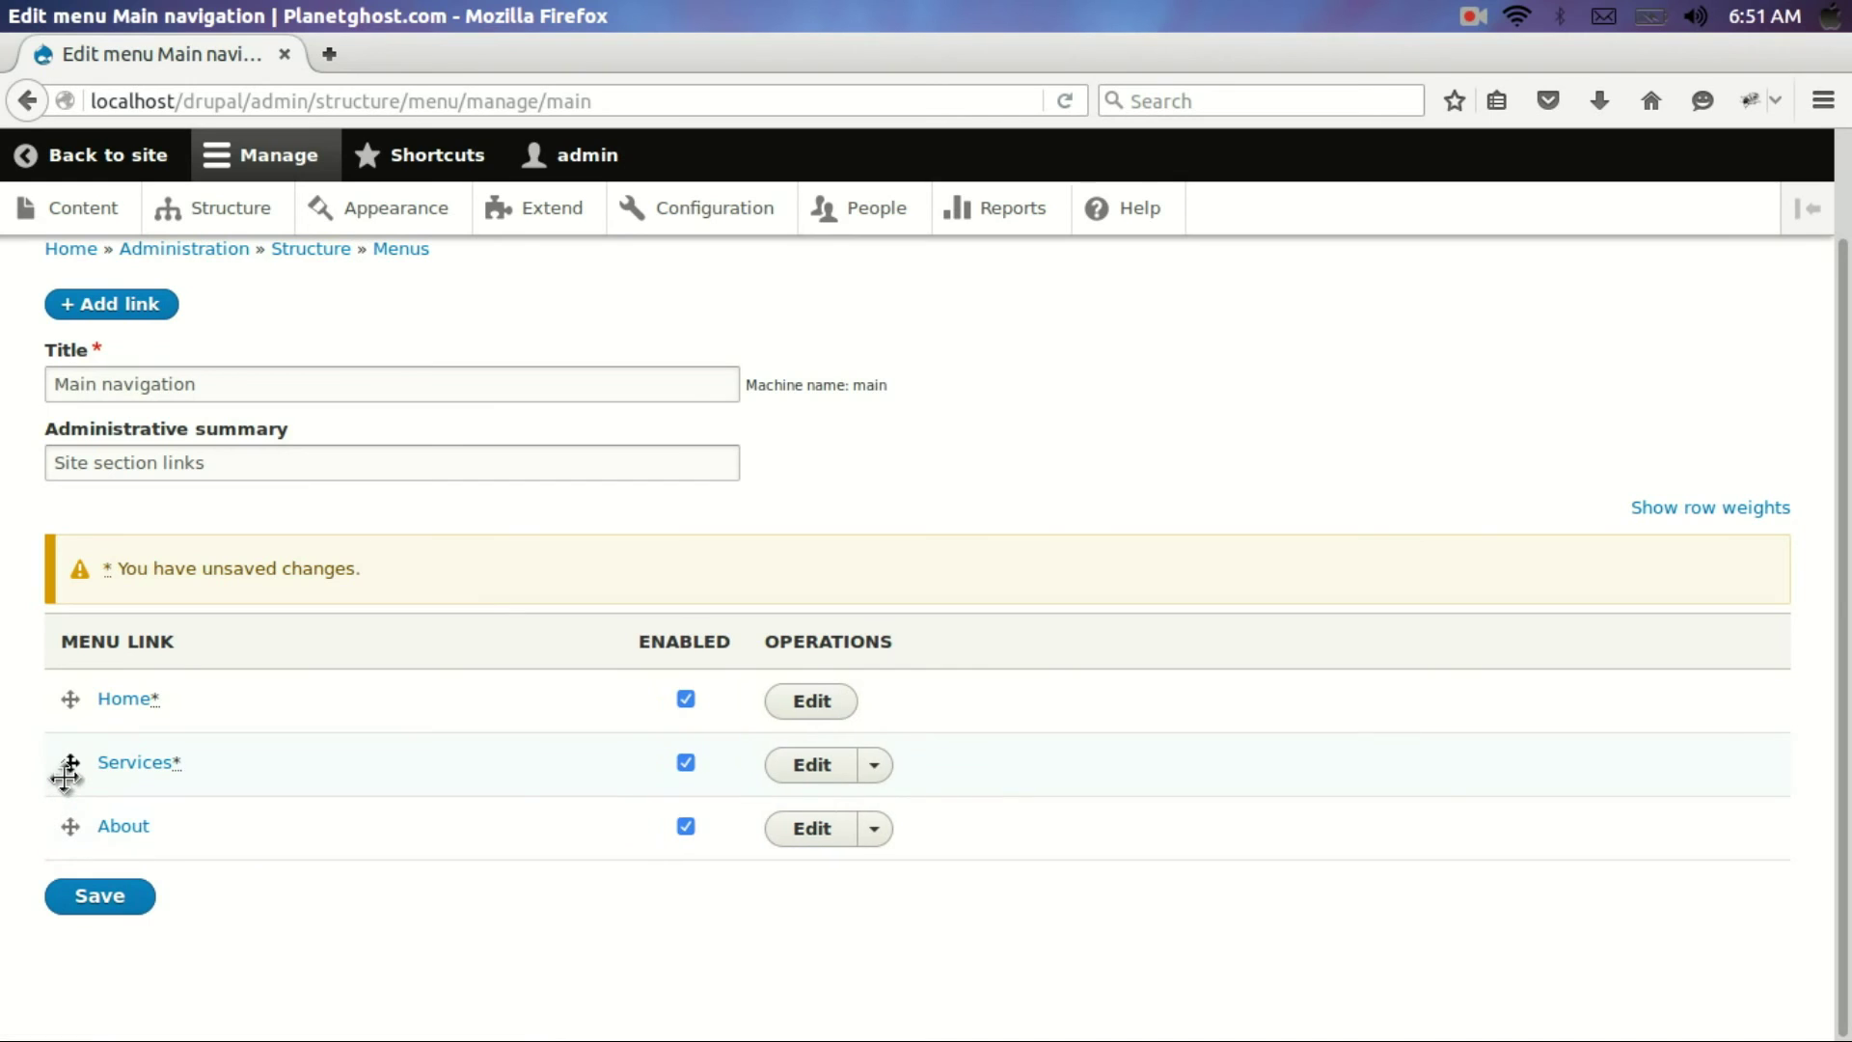
pyautogui.click(105, 907)
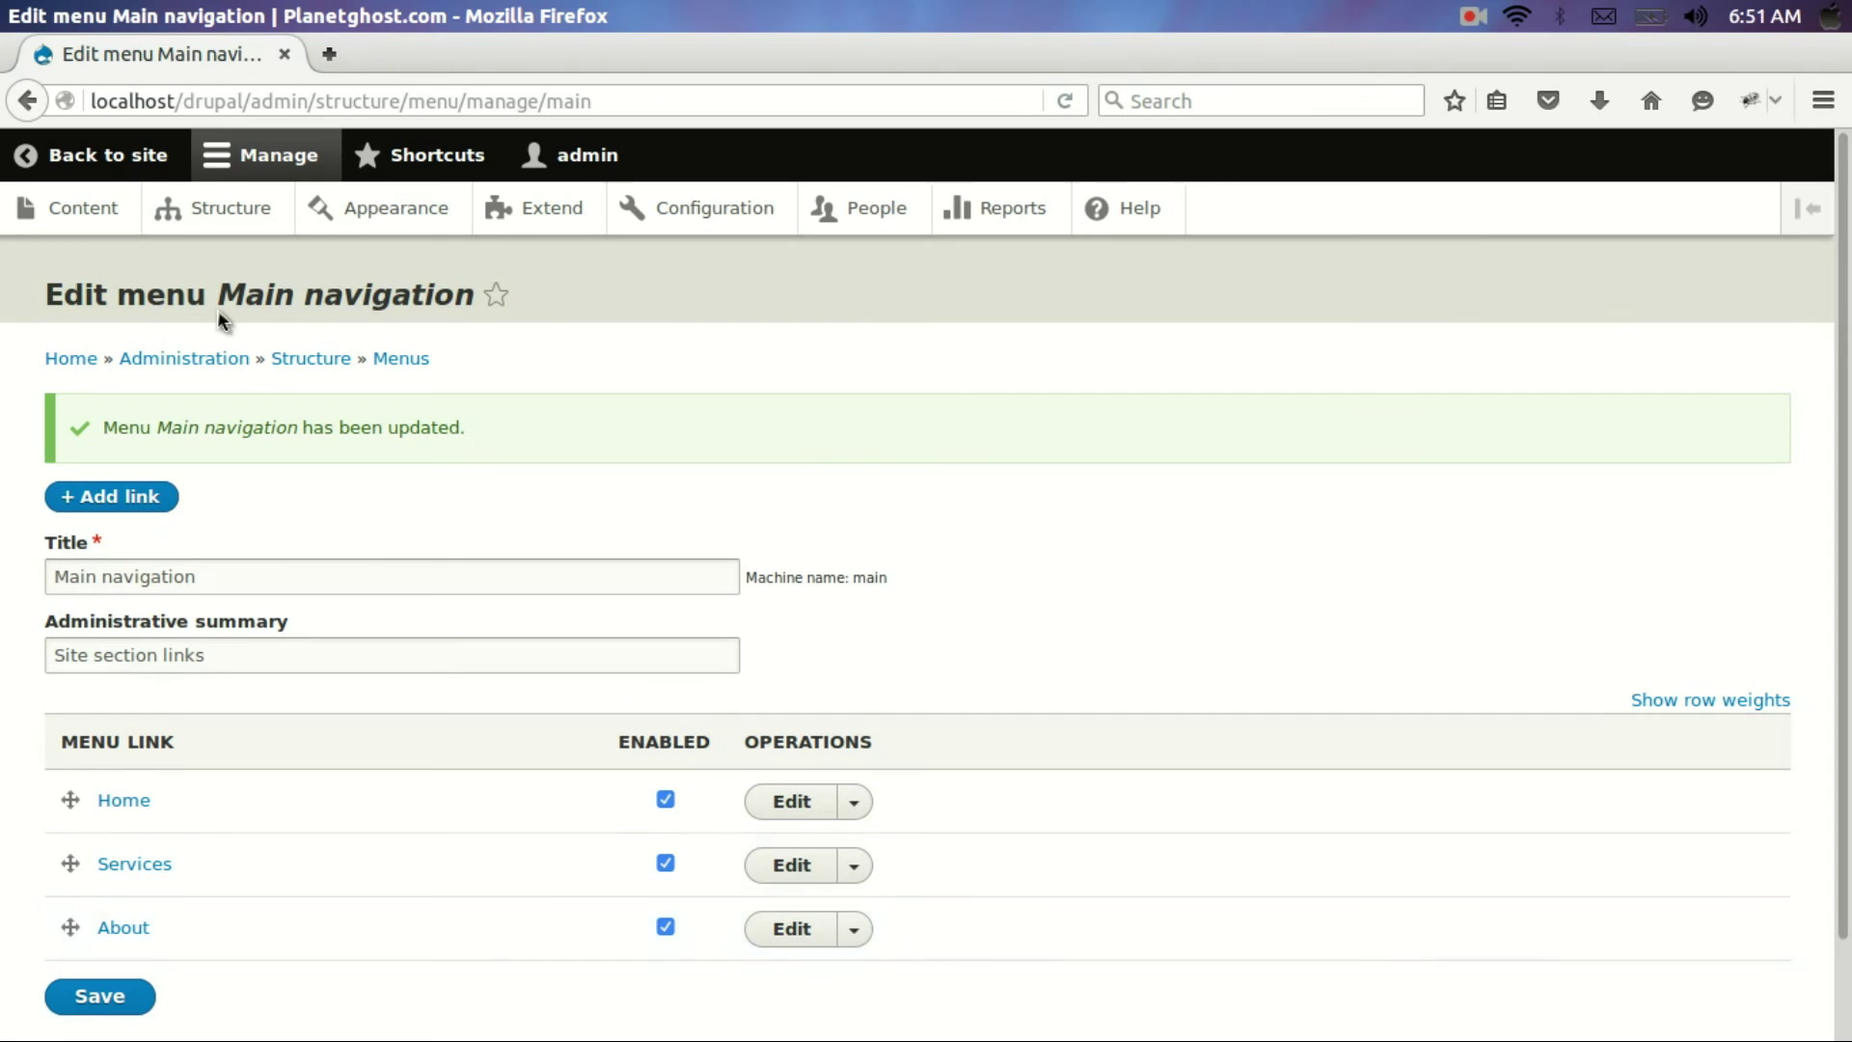
# Return to the site and view the Services and About pages from the reordered navigation, ending on Home
pyautogui.click(66, 160)
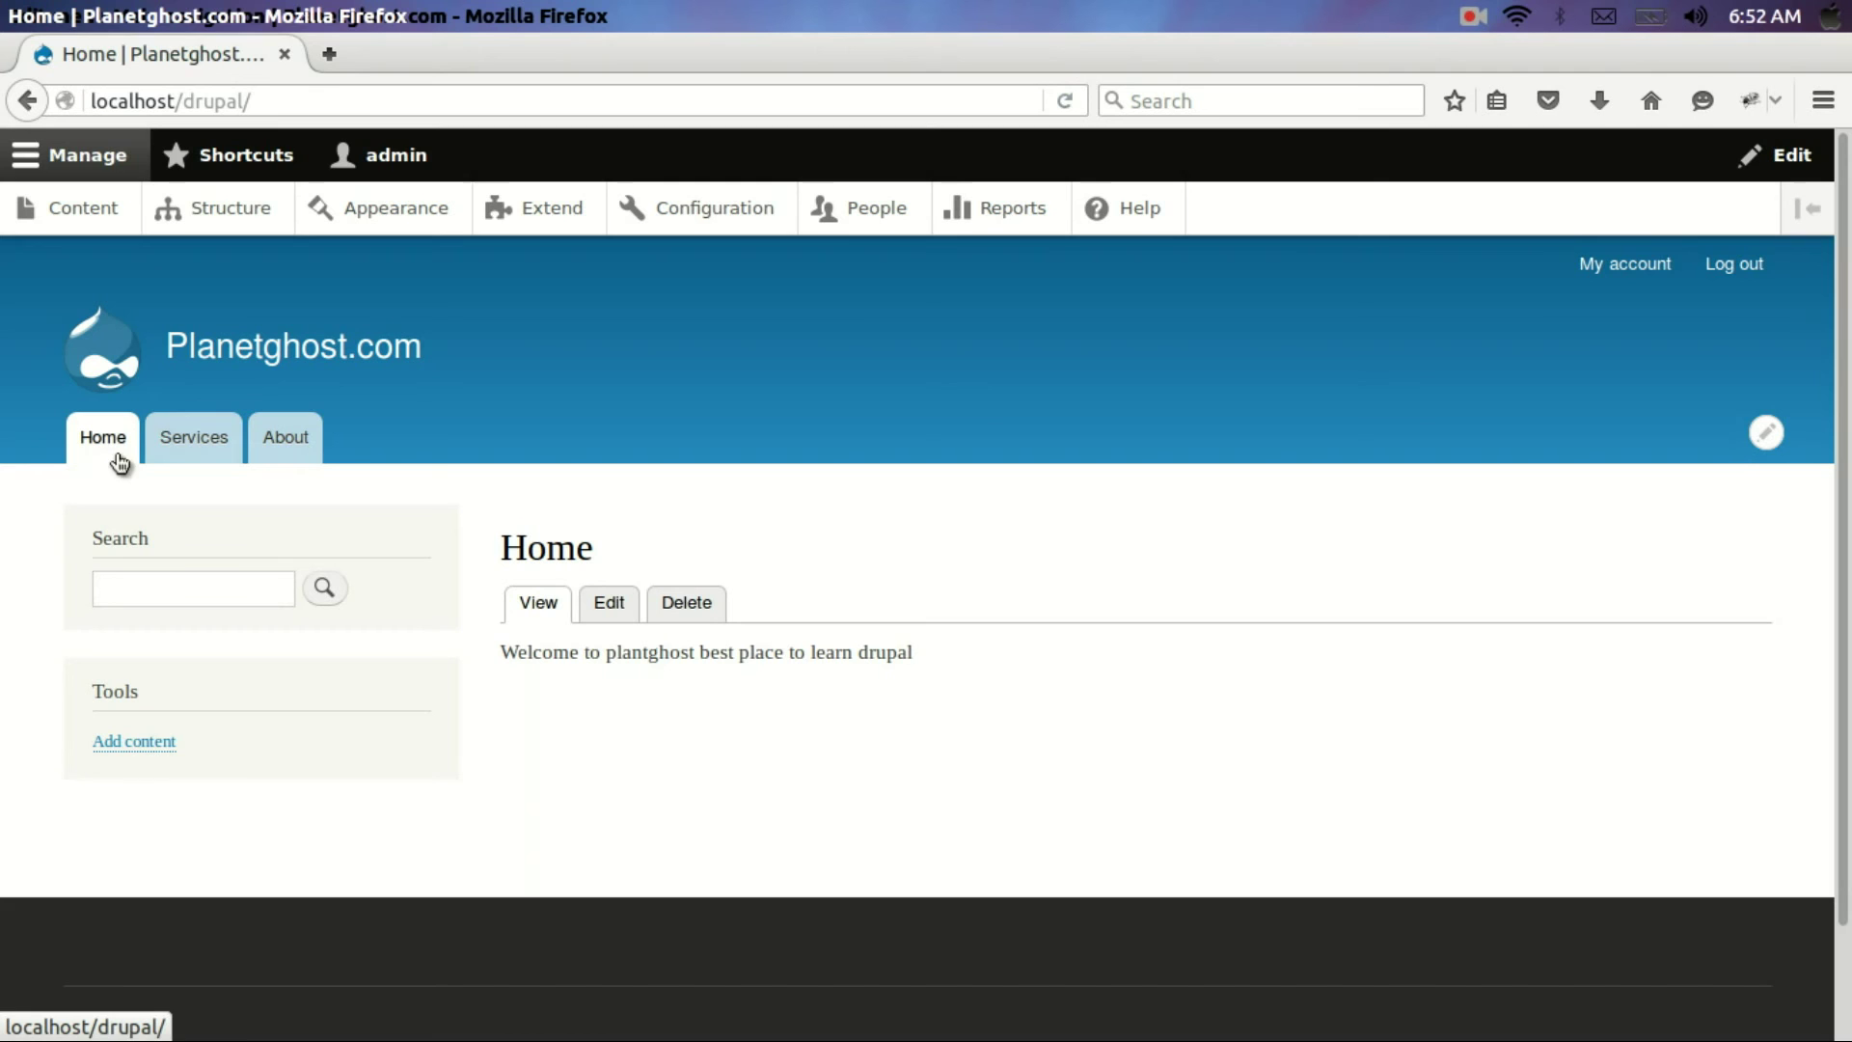
pyautogui.click(191, 456)
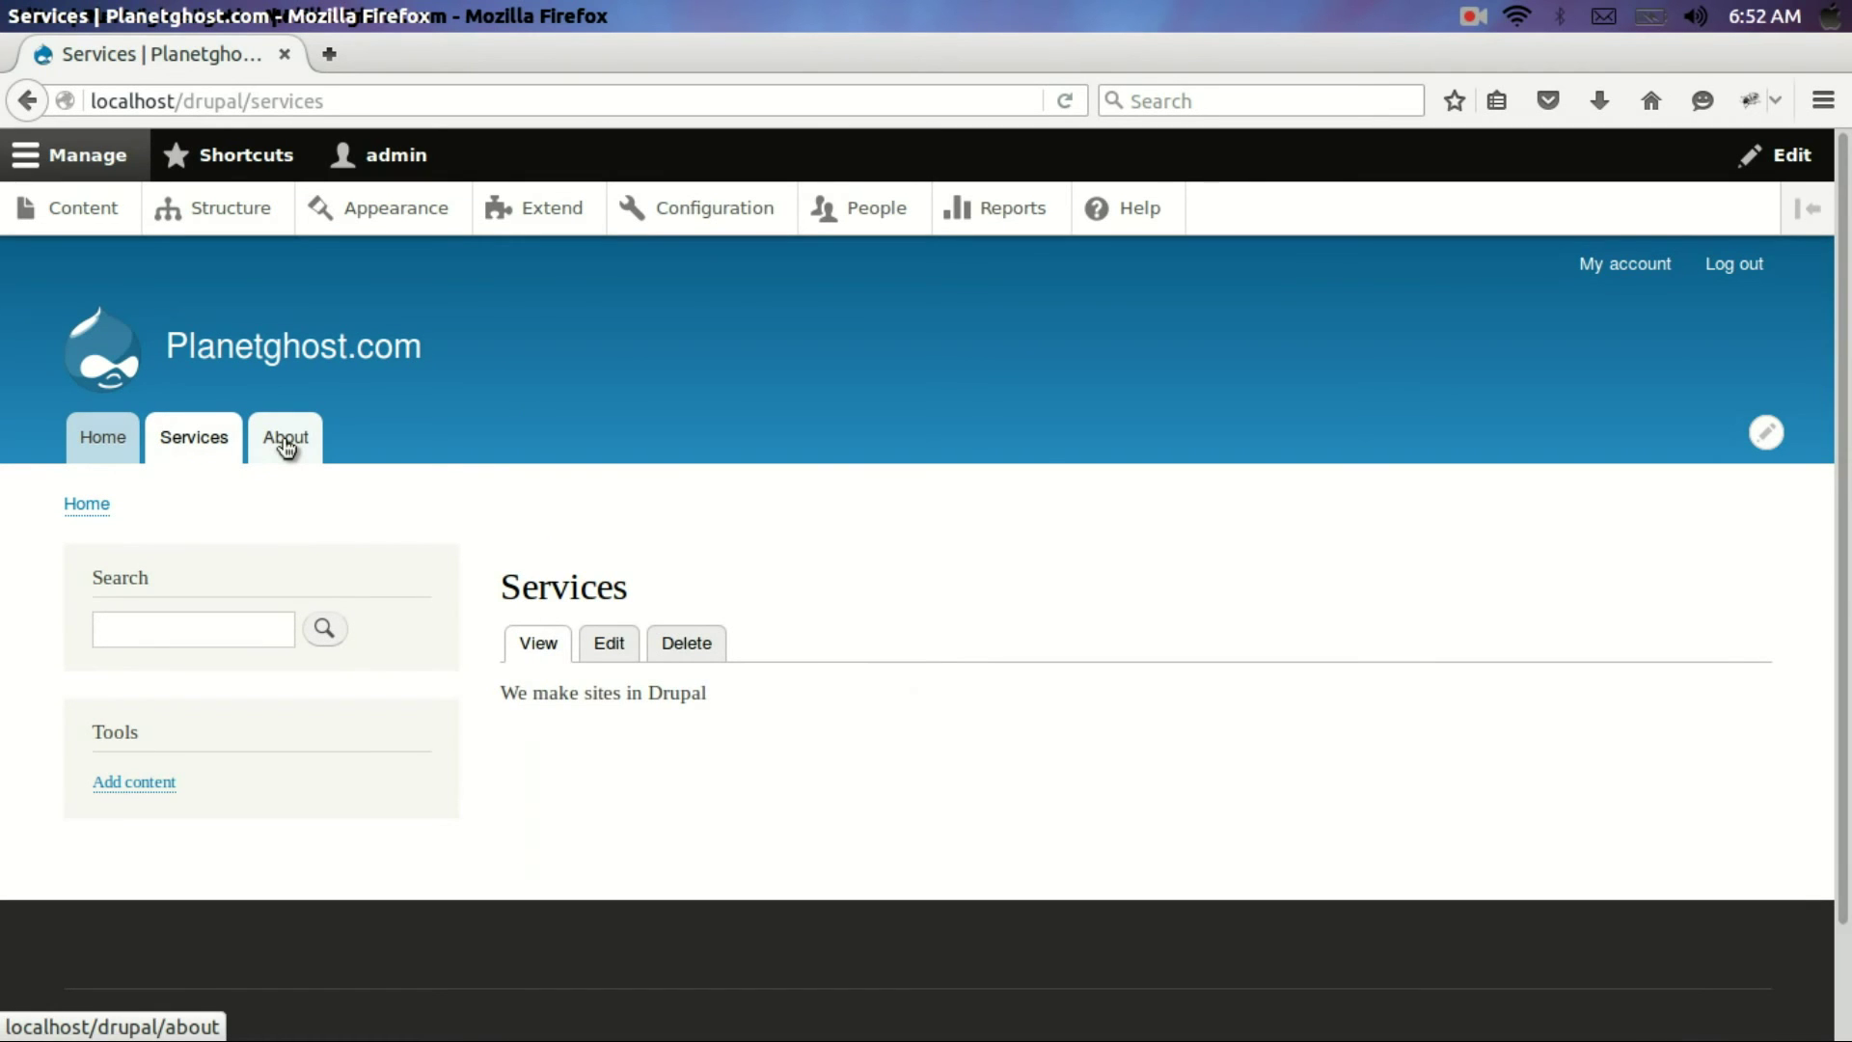
pyautogui.click(286, 444)
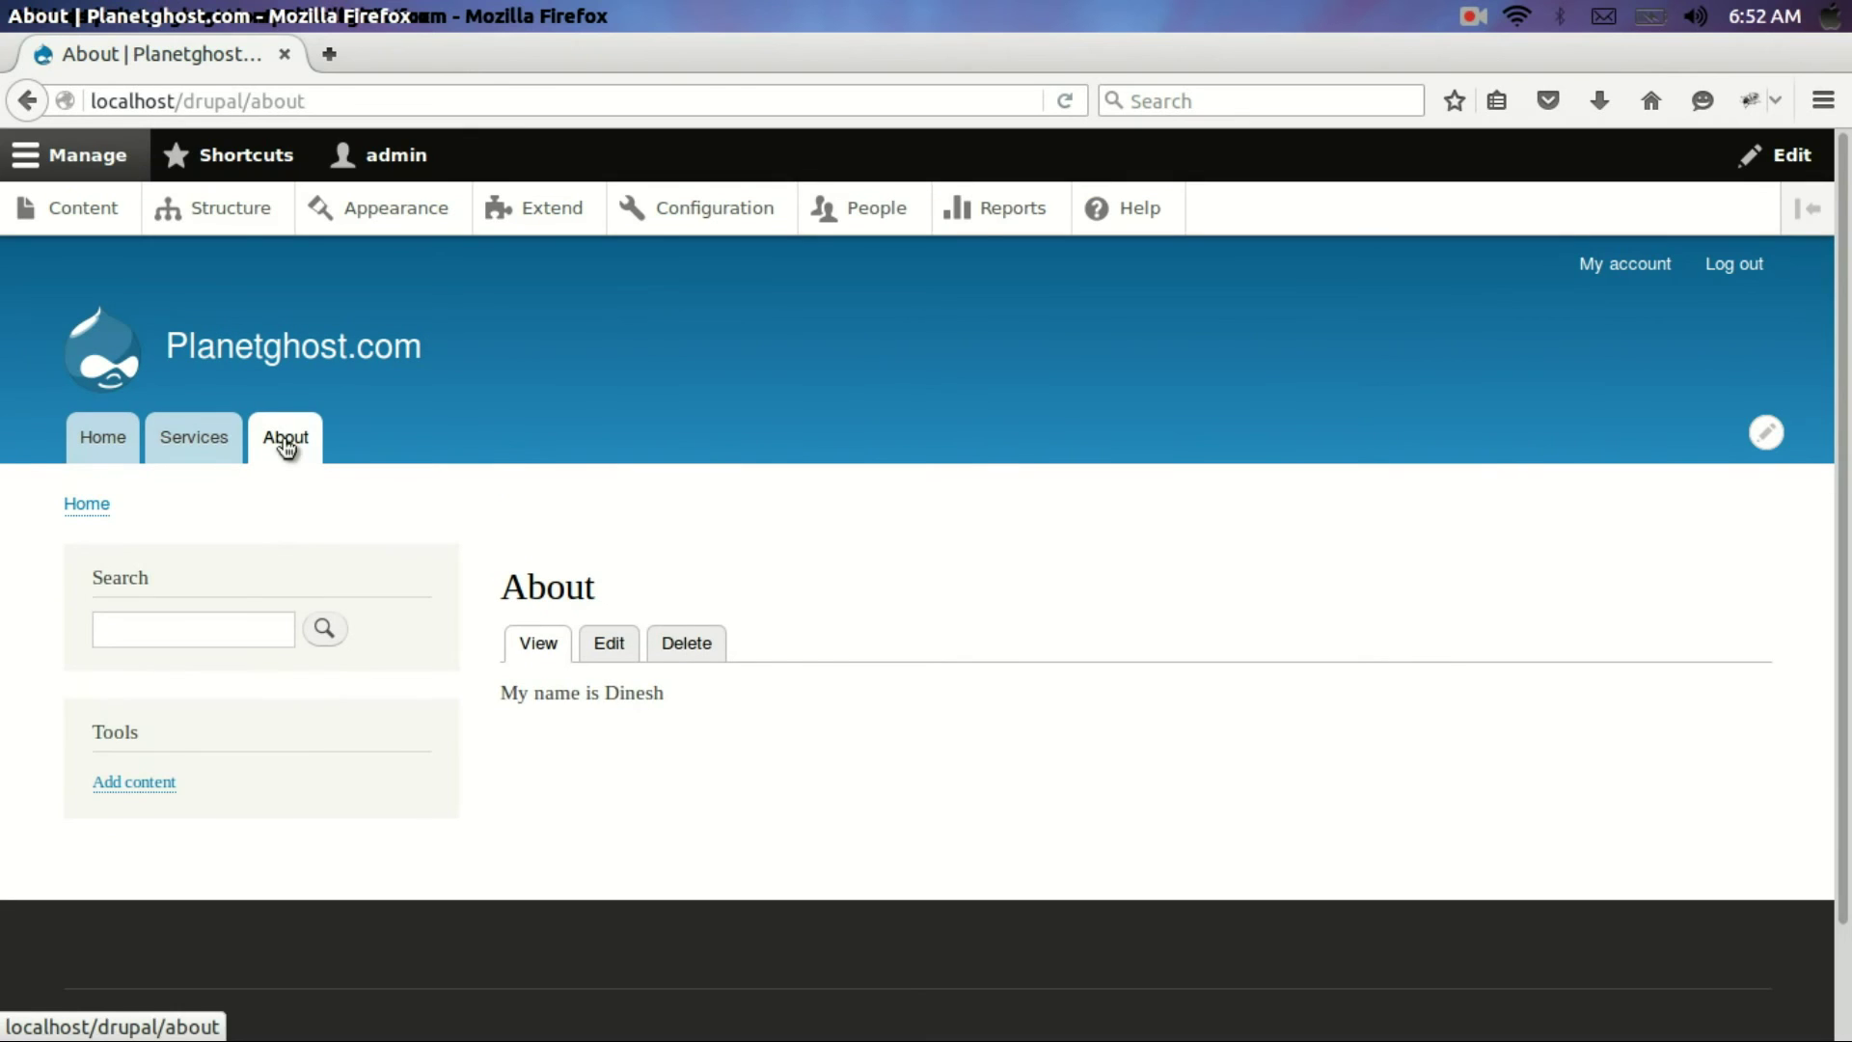
pyautogui.click(121, 446)
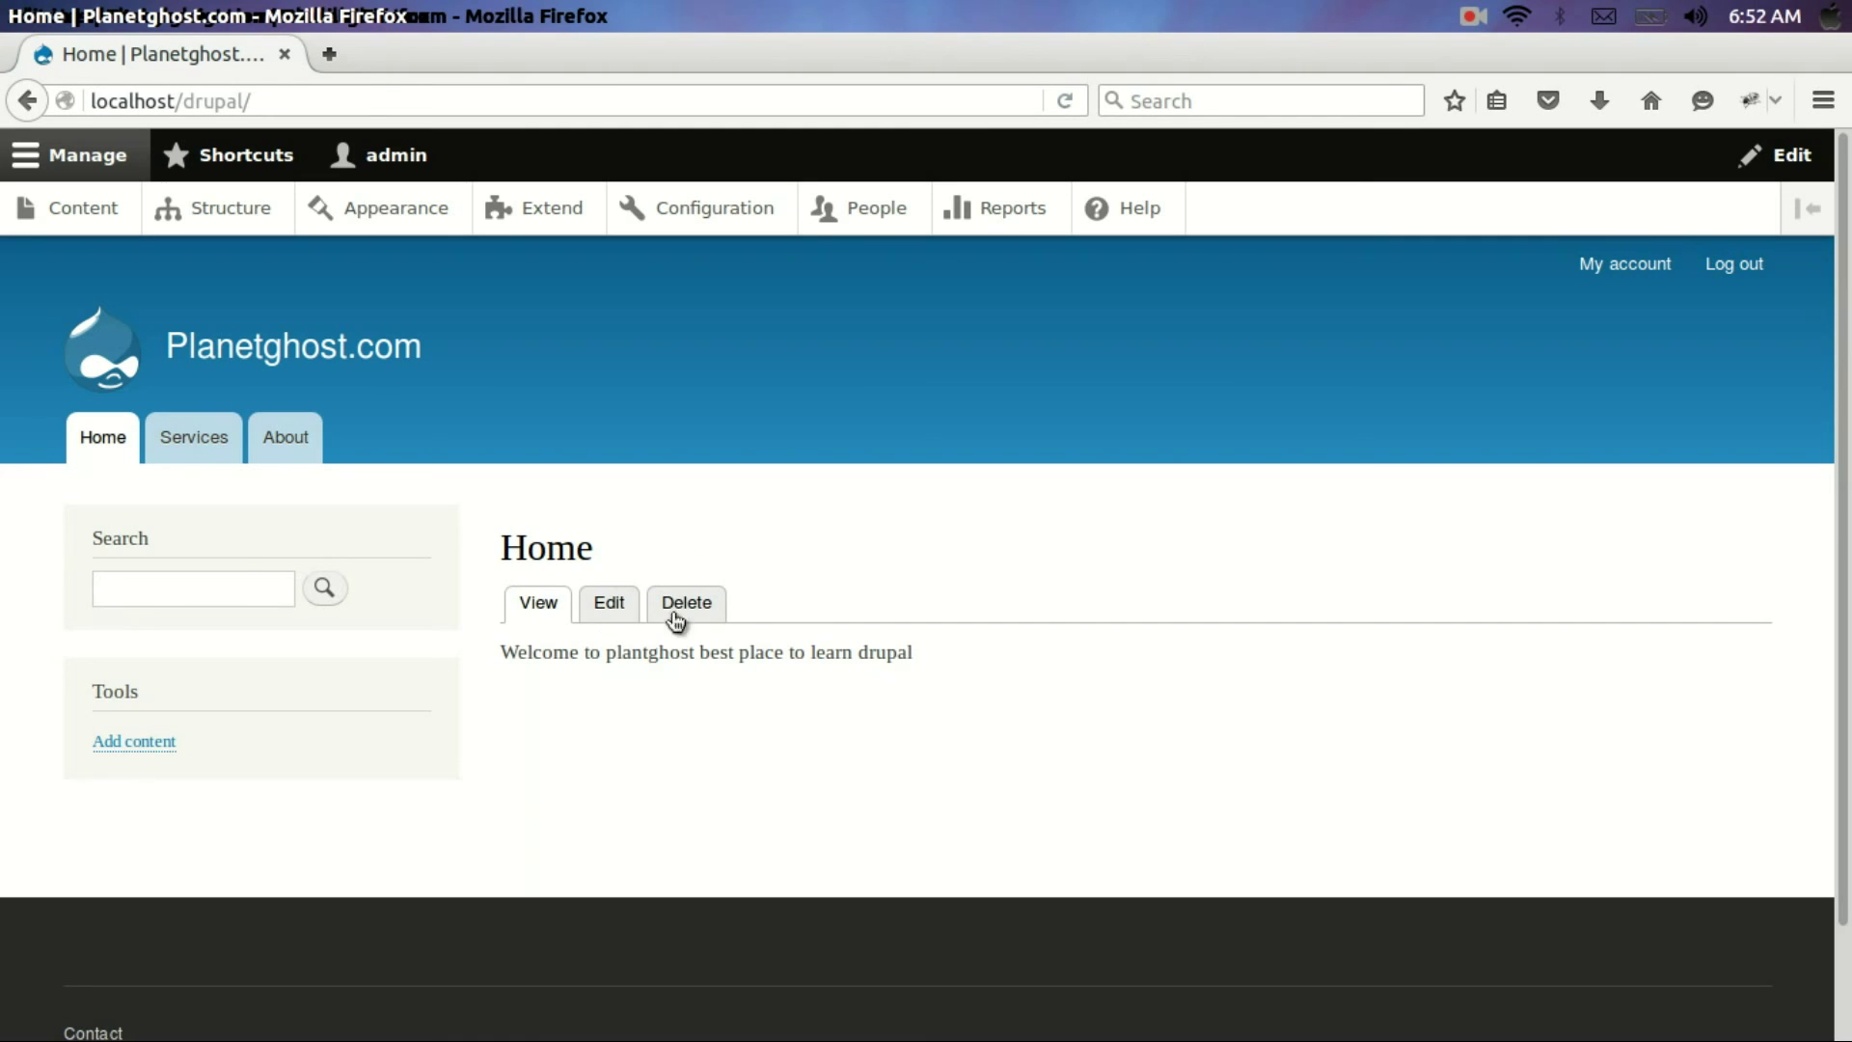
# Switch to Google Chrome, load localhost/drupal/ without logging in, and view the Services and About pages
pyautogui.click(325, 114)
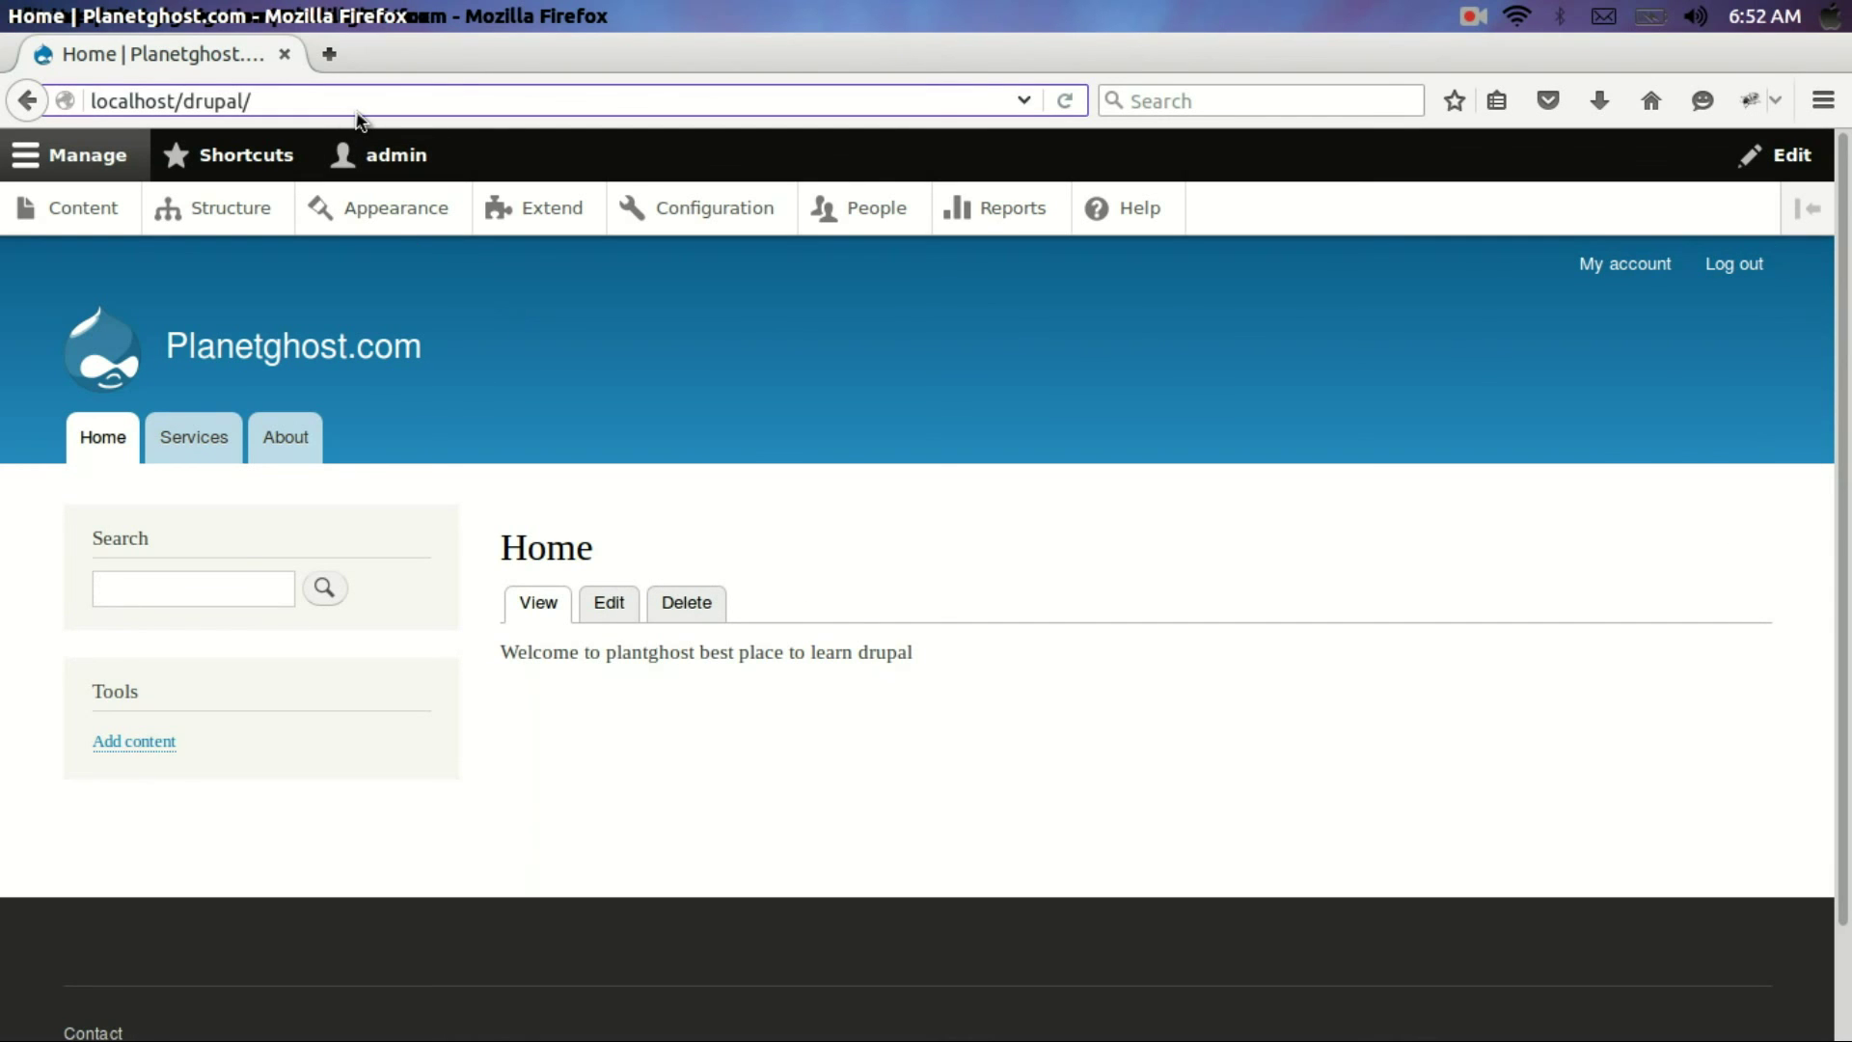
pyautogui.hotkey('ctrl', 'a')
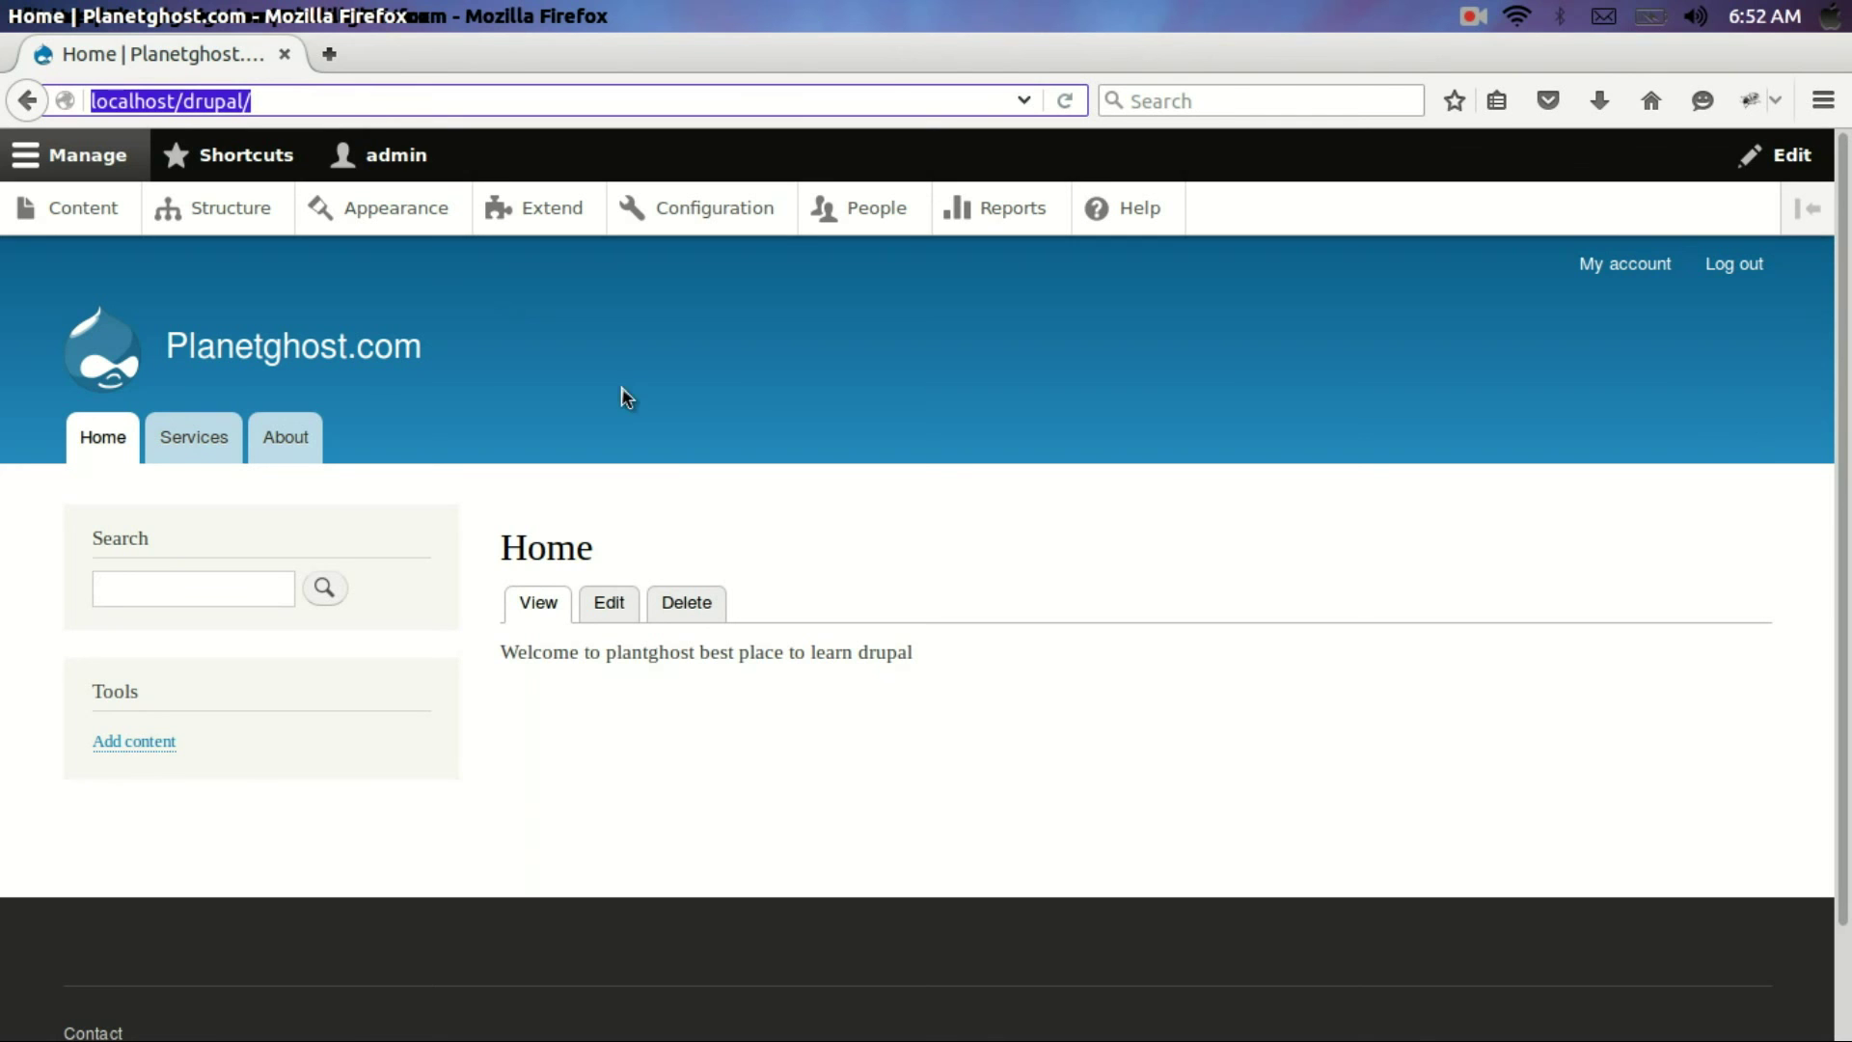
pyautogui.hotkey('alt', 'Tab')
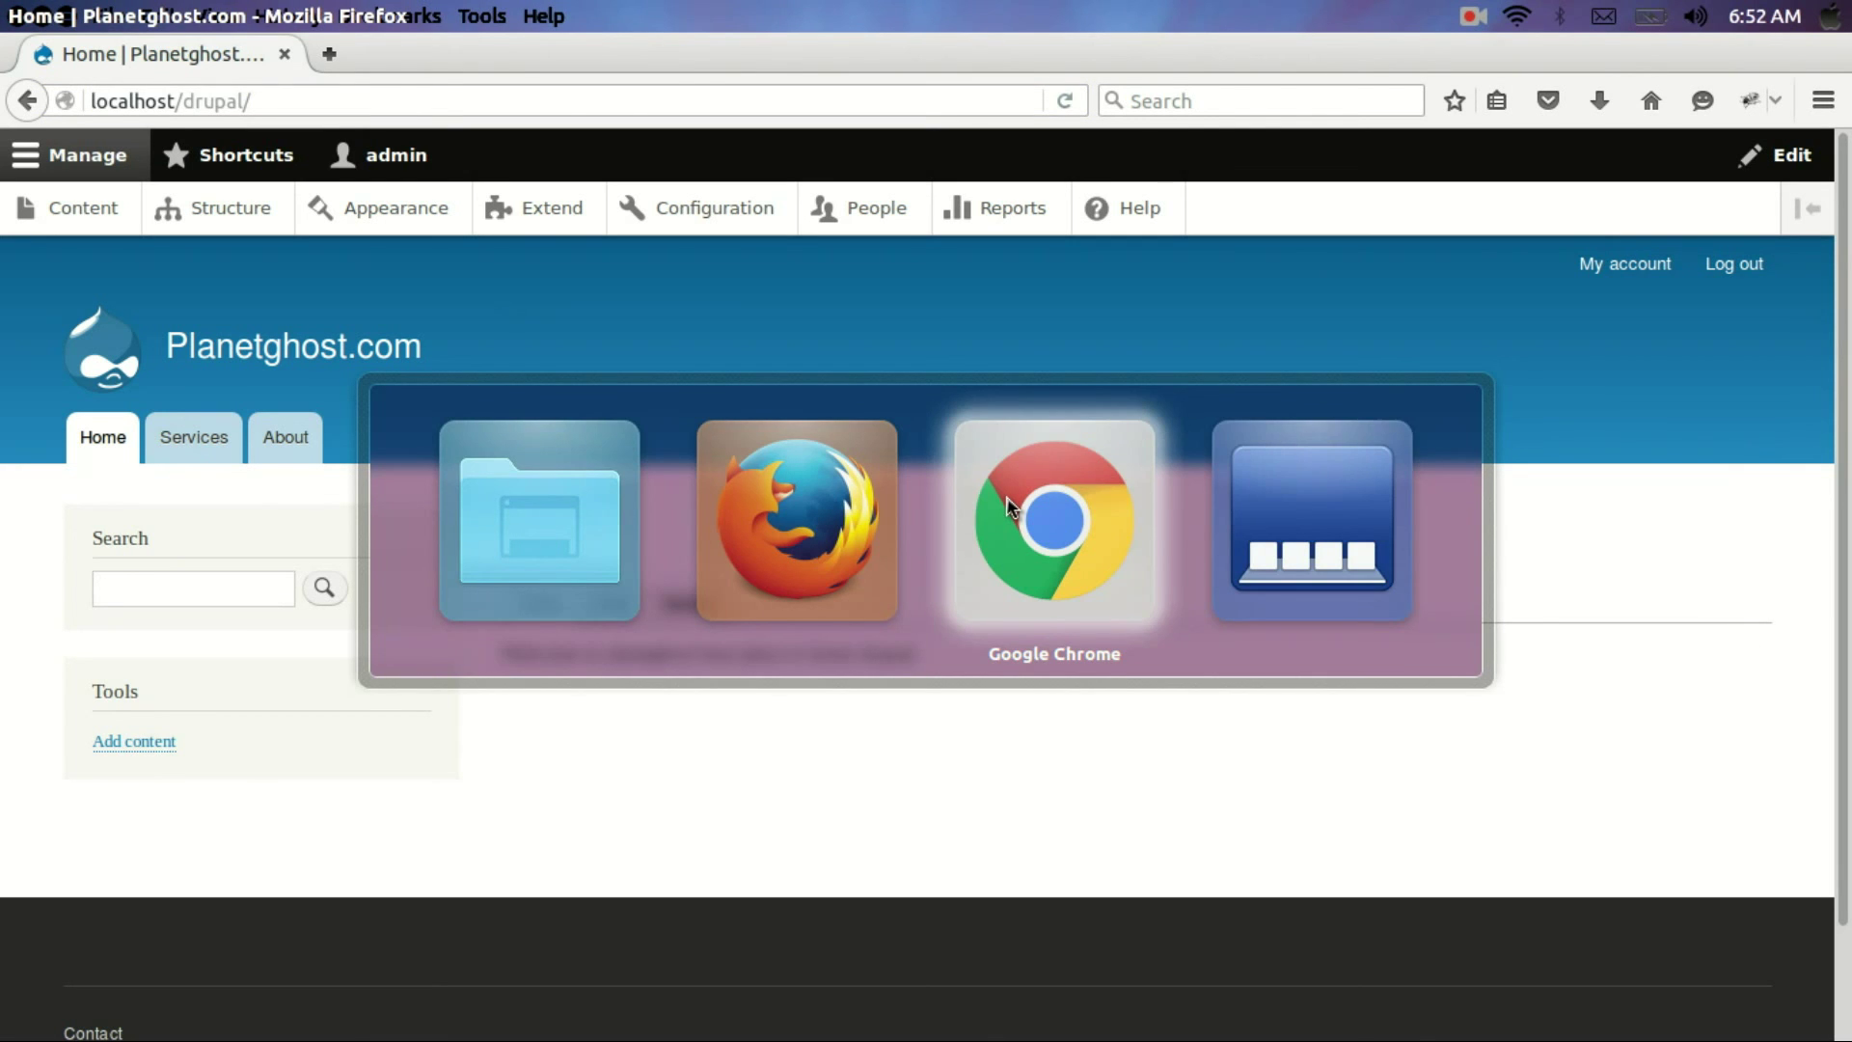
pyautogui.hotkey('alt', 'Tab')
pyautogui.hotkey('alt', 'Tab')
pyautogui.hotkey('alt', 'Tab')
pyautogui.hotkey('alt', 'Tab')
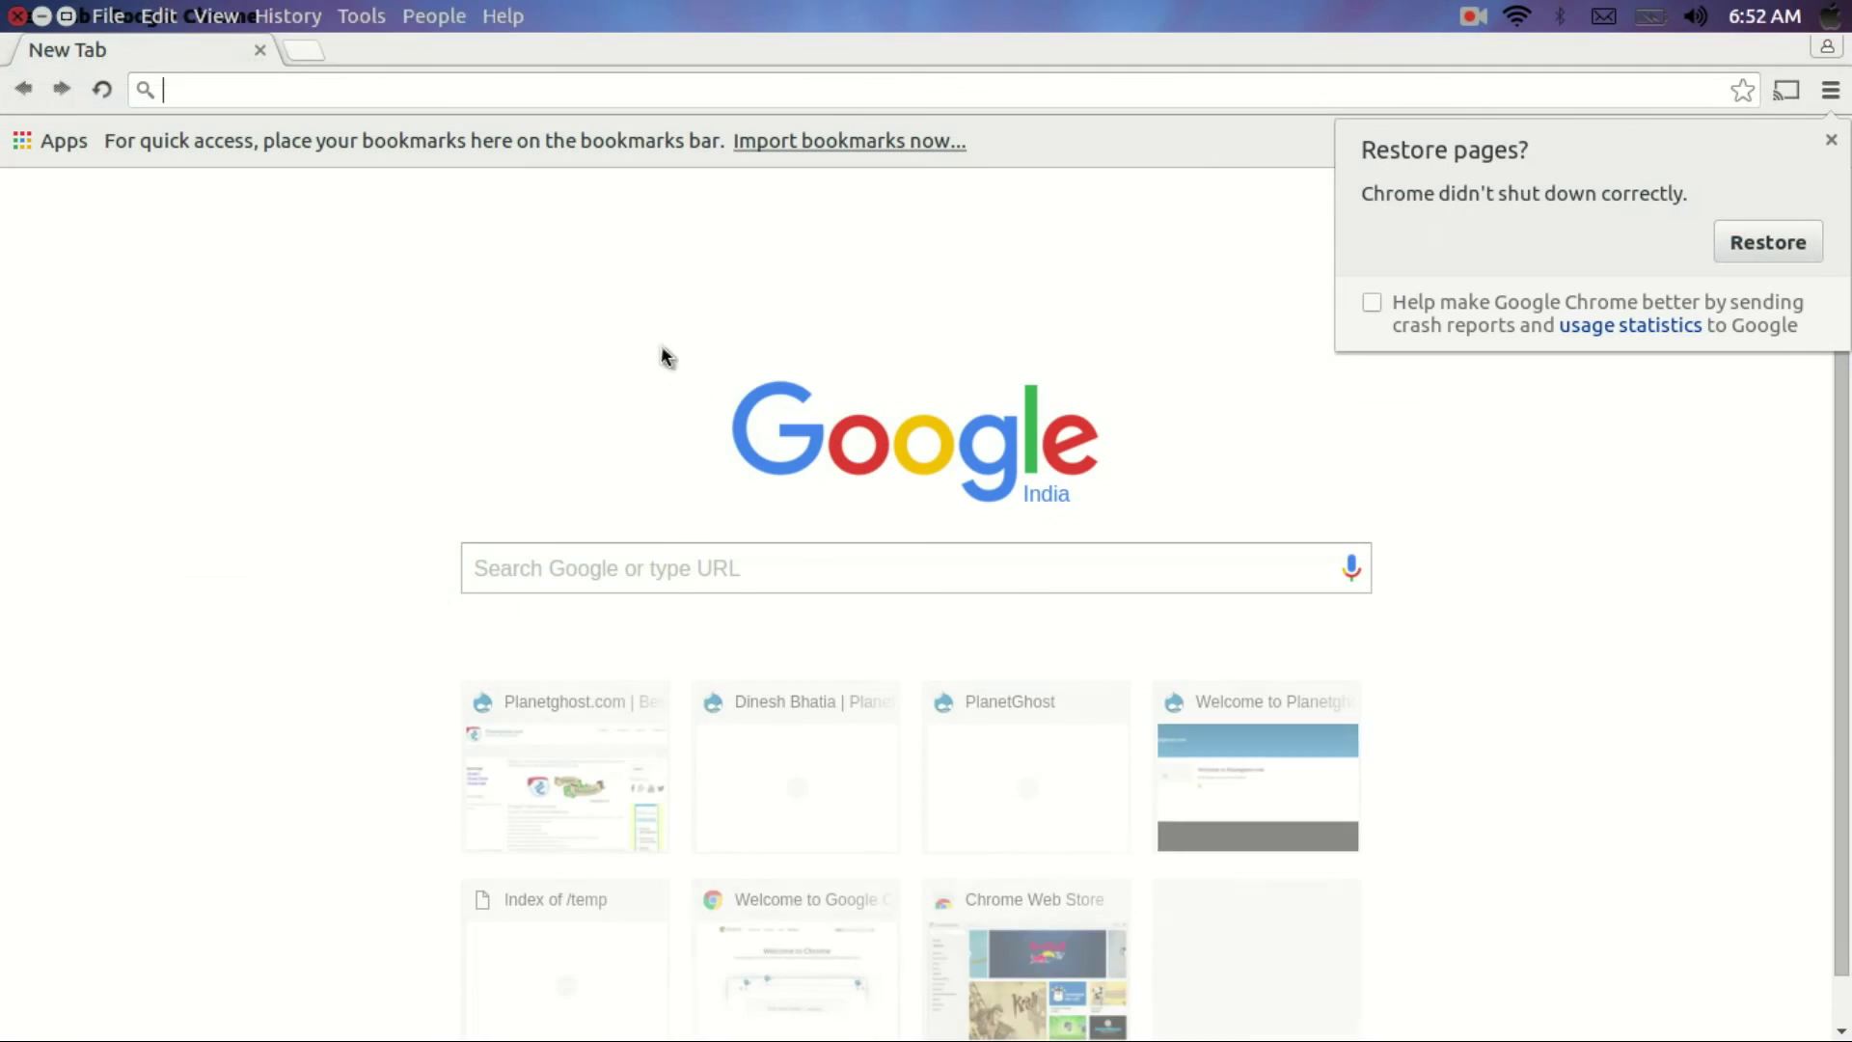
pyautogui.click(617, 96)
pyautogui.write('localhost/drupal/')
pyautogui.press('Return')
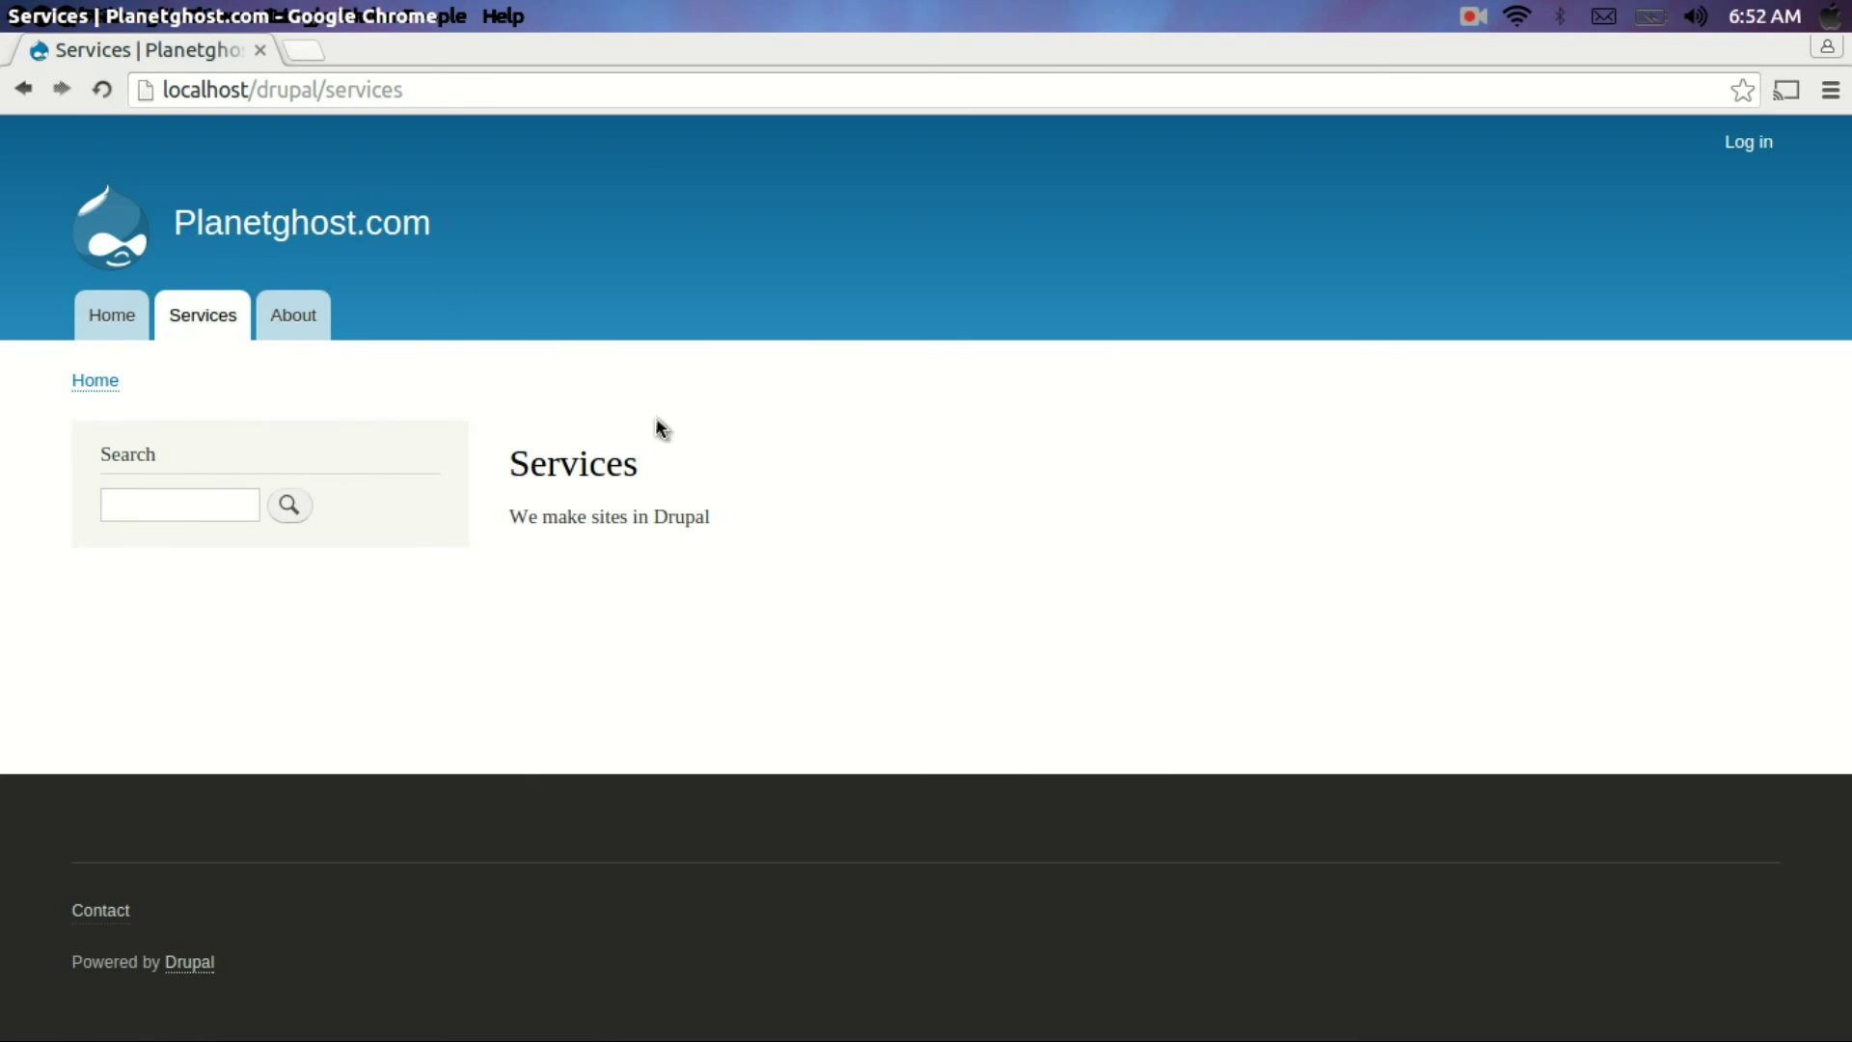
pyautogui.click(308, 332)
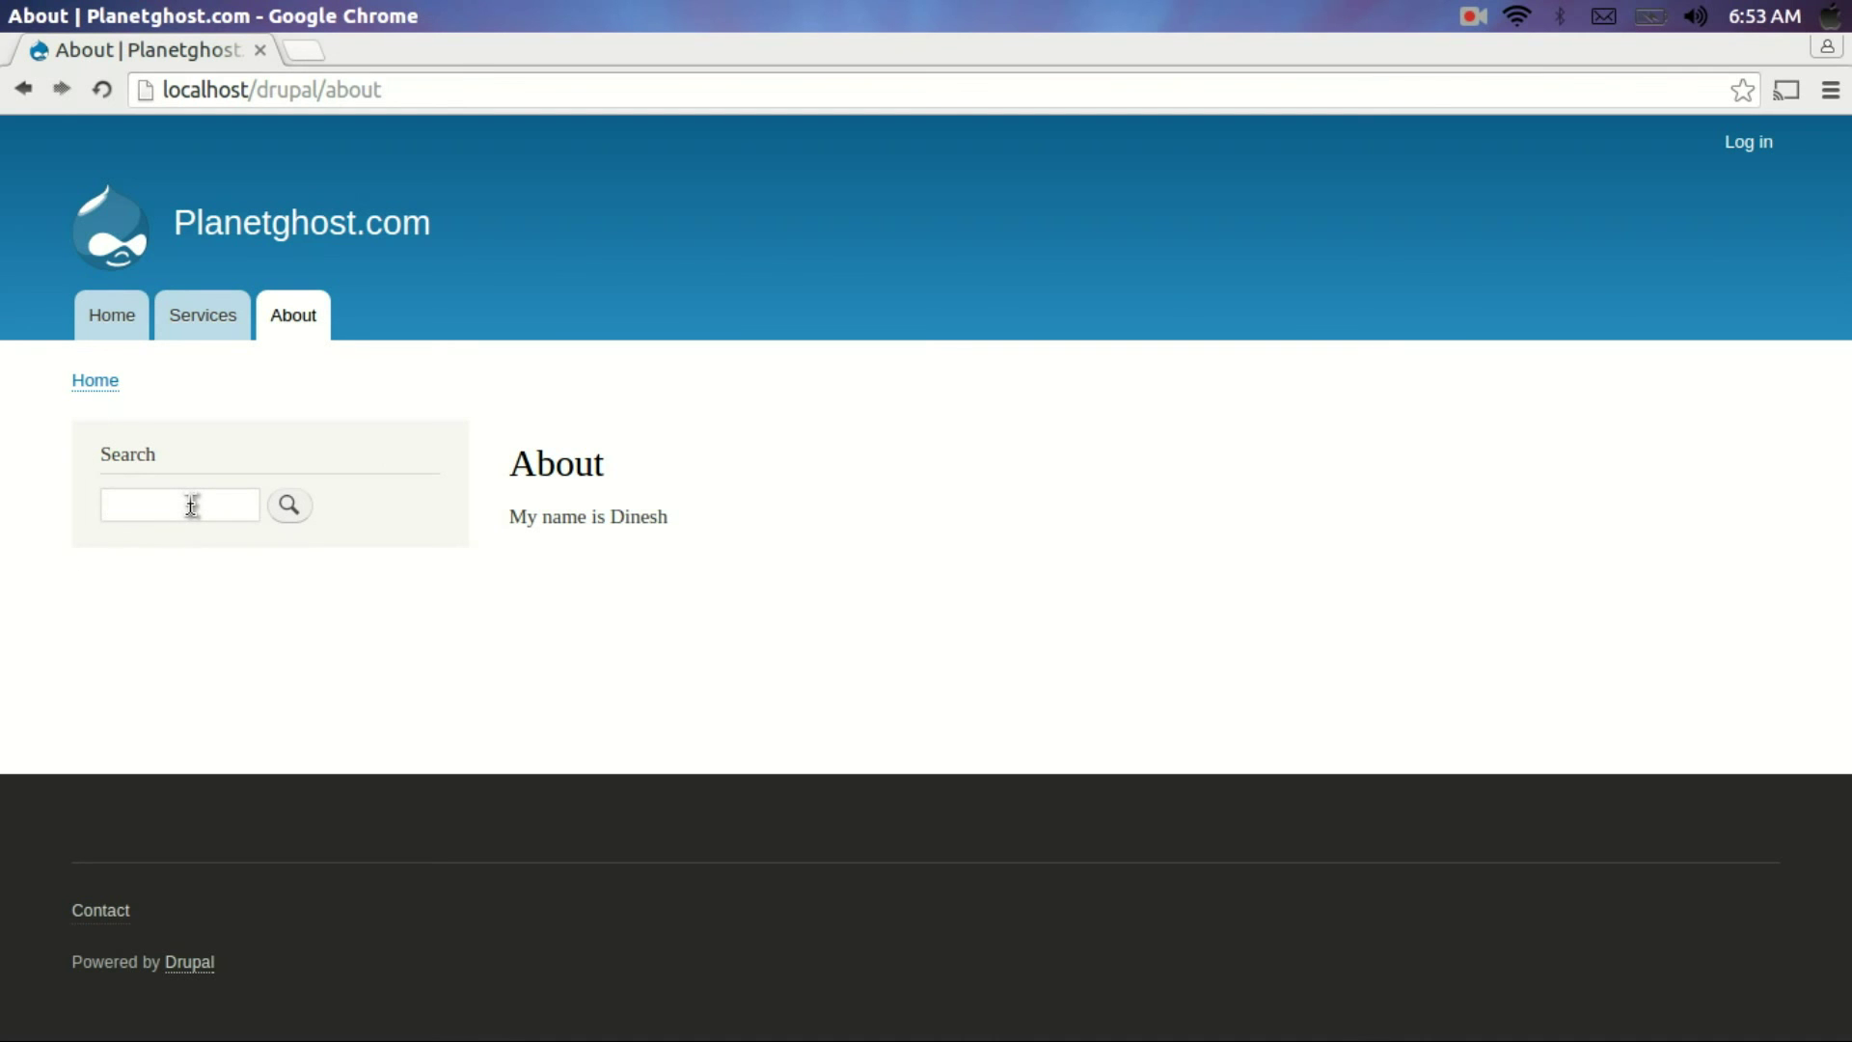
pyautogui.click(113, 501)
# Switch back to Firefox with the logged-in Home page of the site
pyautogui.hotkey('alt', 'Tab')
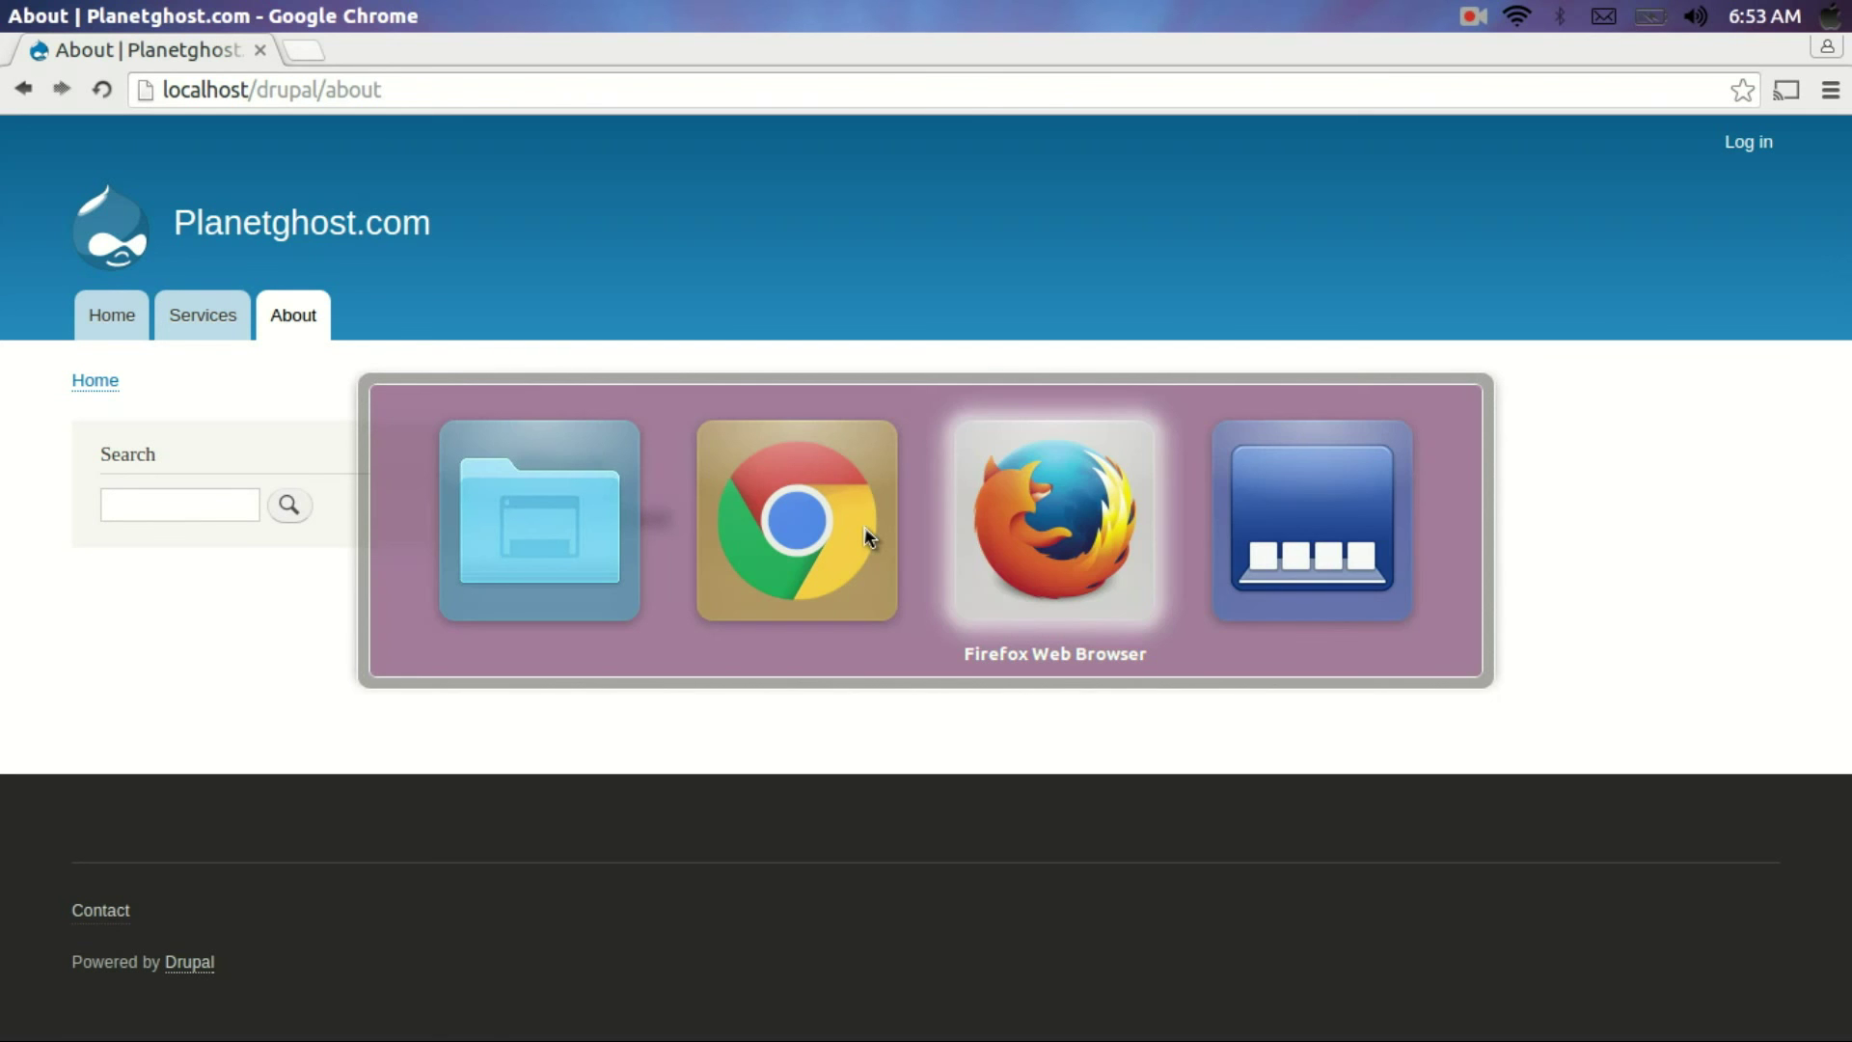
pyautogui.hotkey('alt', 'Tab')
pyautogui.hotkey('alt', 'Tab')
pyautogui.hotkey('alt', 'Tab')
pyautogui.hotkey('alt', 'Tab')
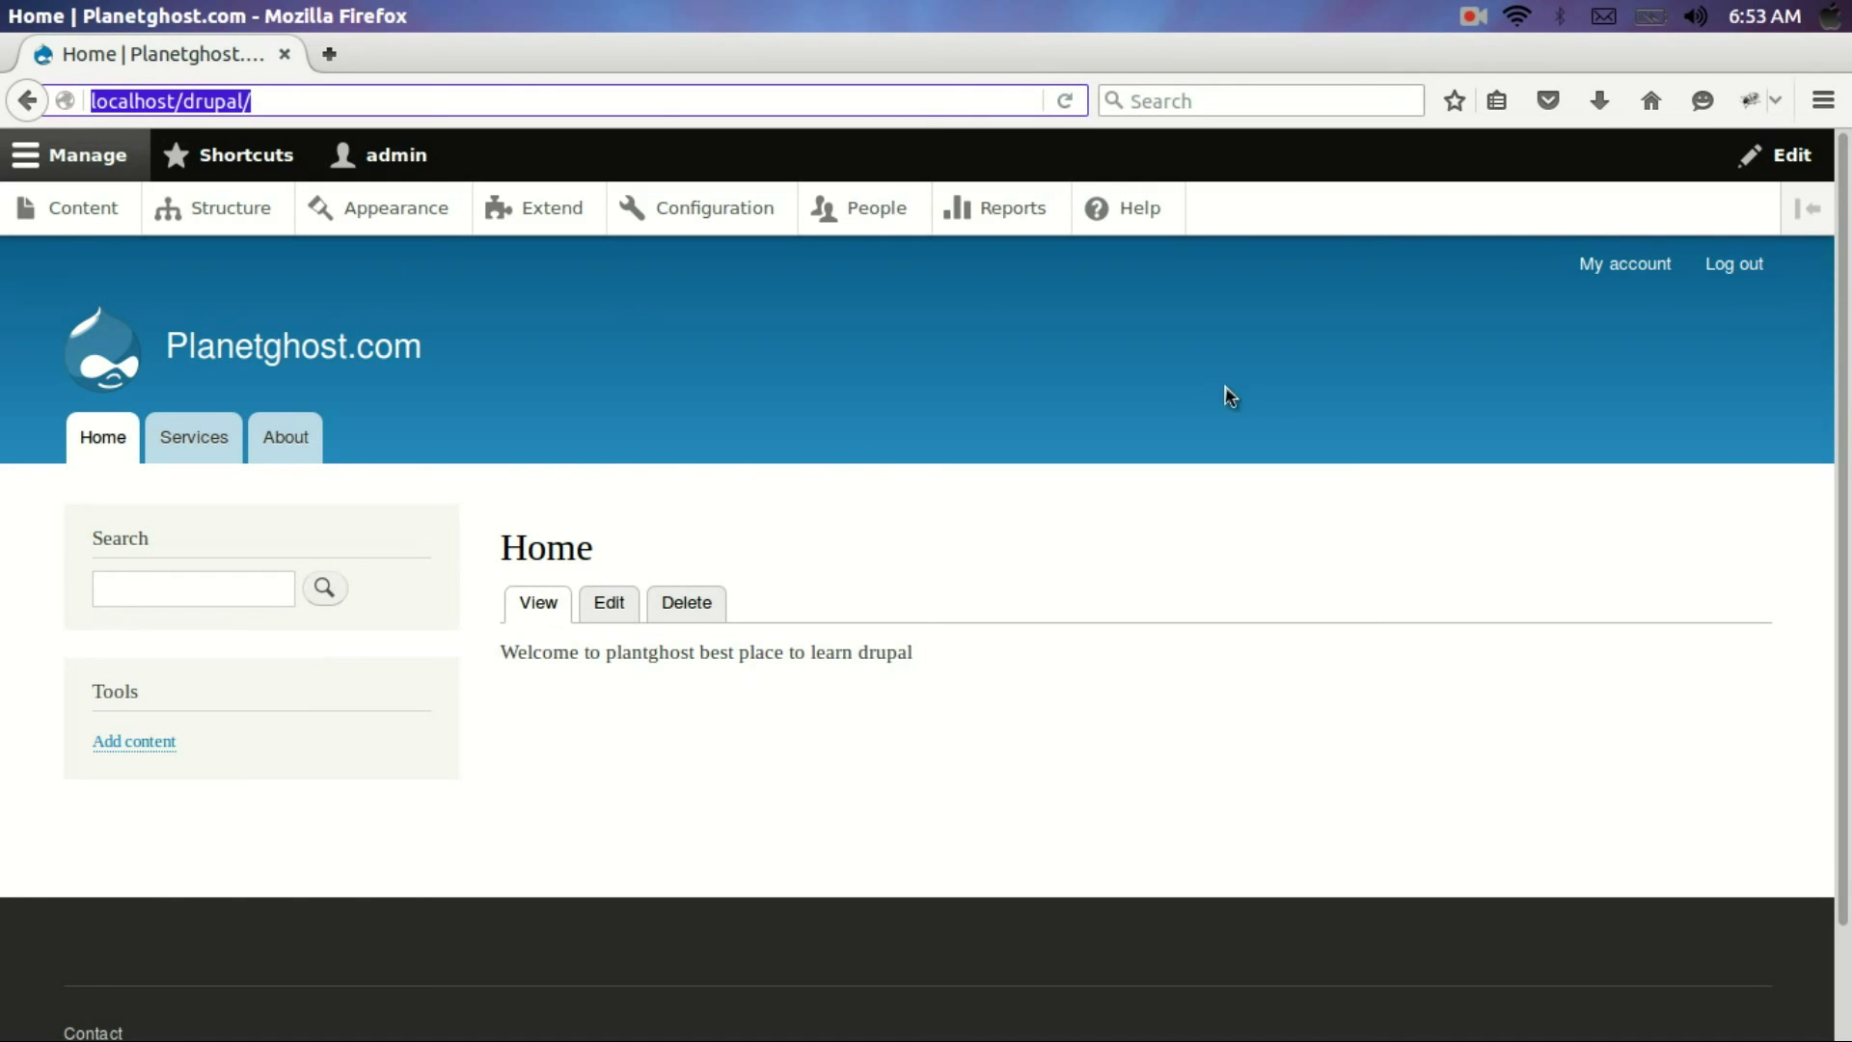
pyautogui.click(1471, 16)
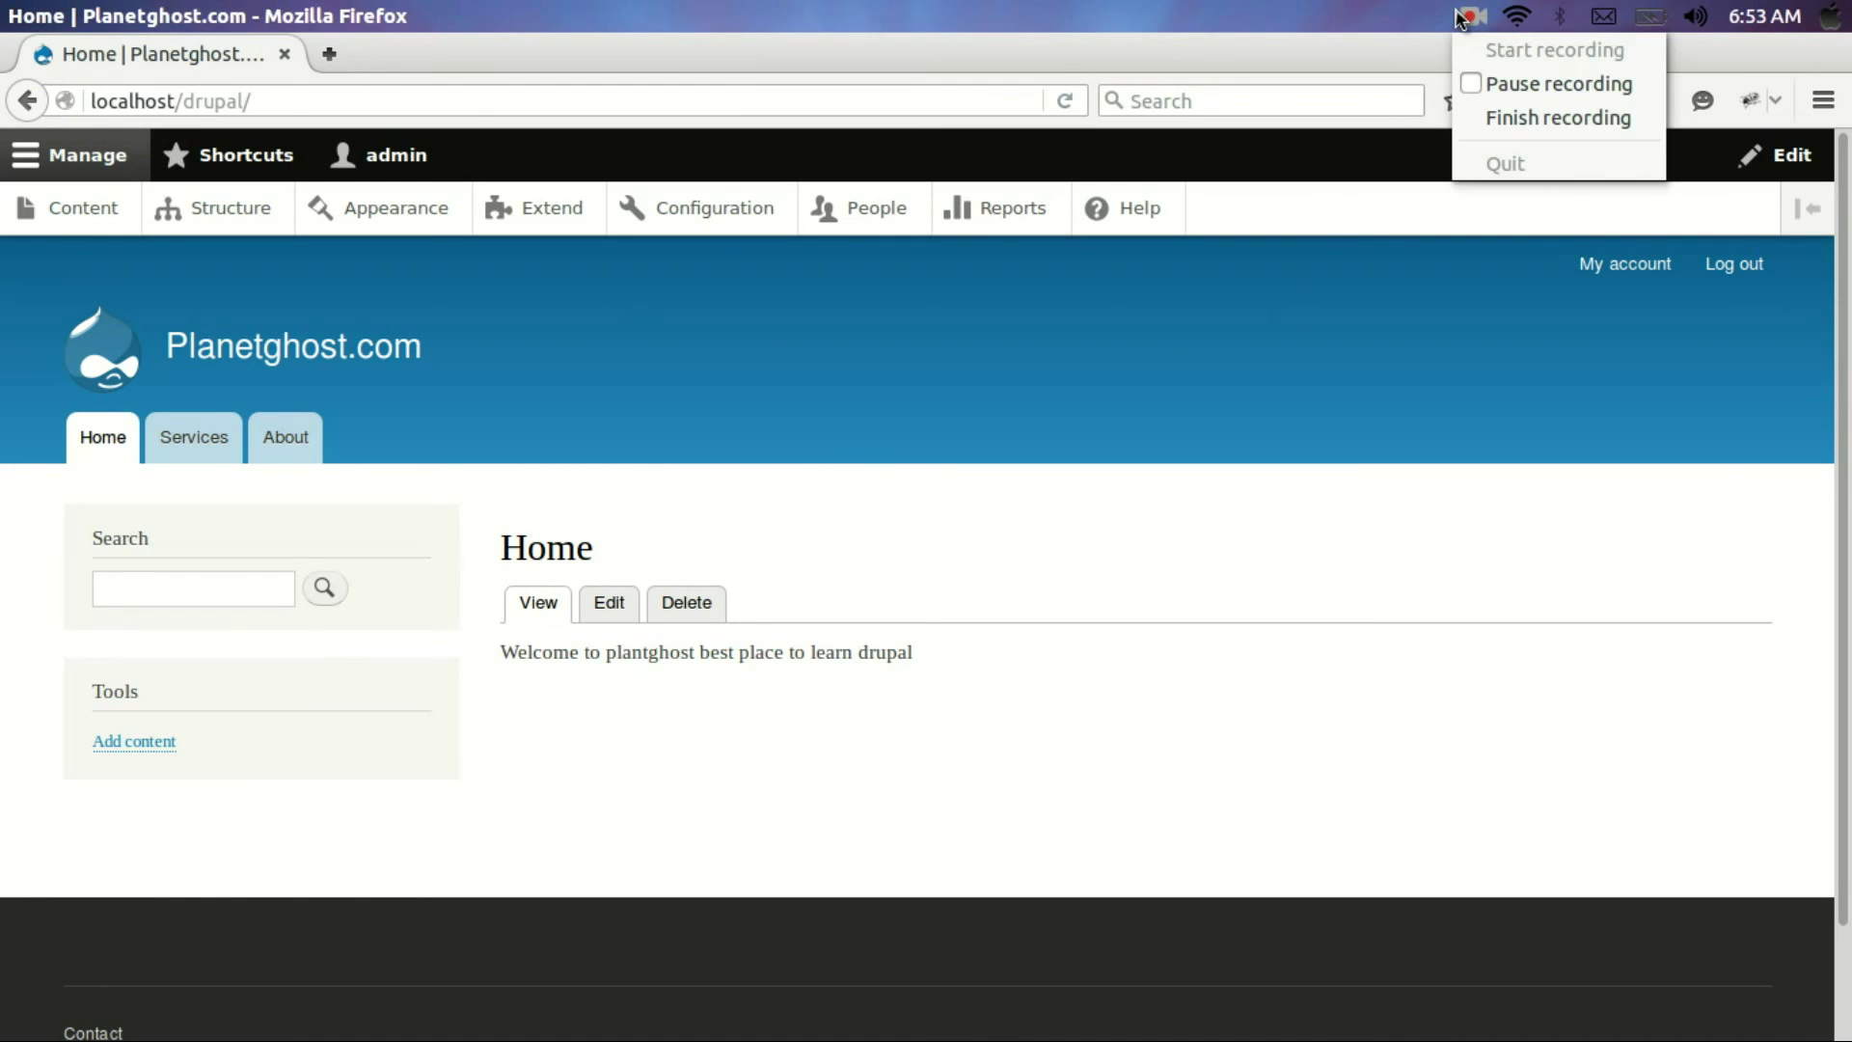
pyautogui.click(1511, 115)
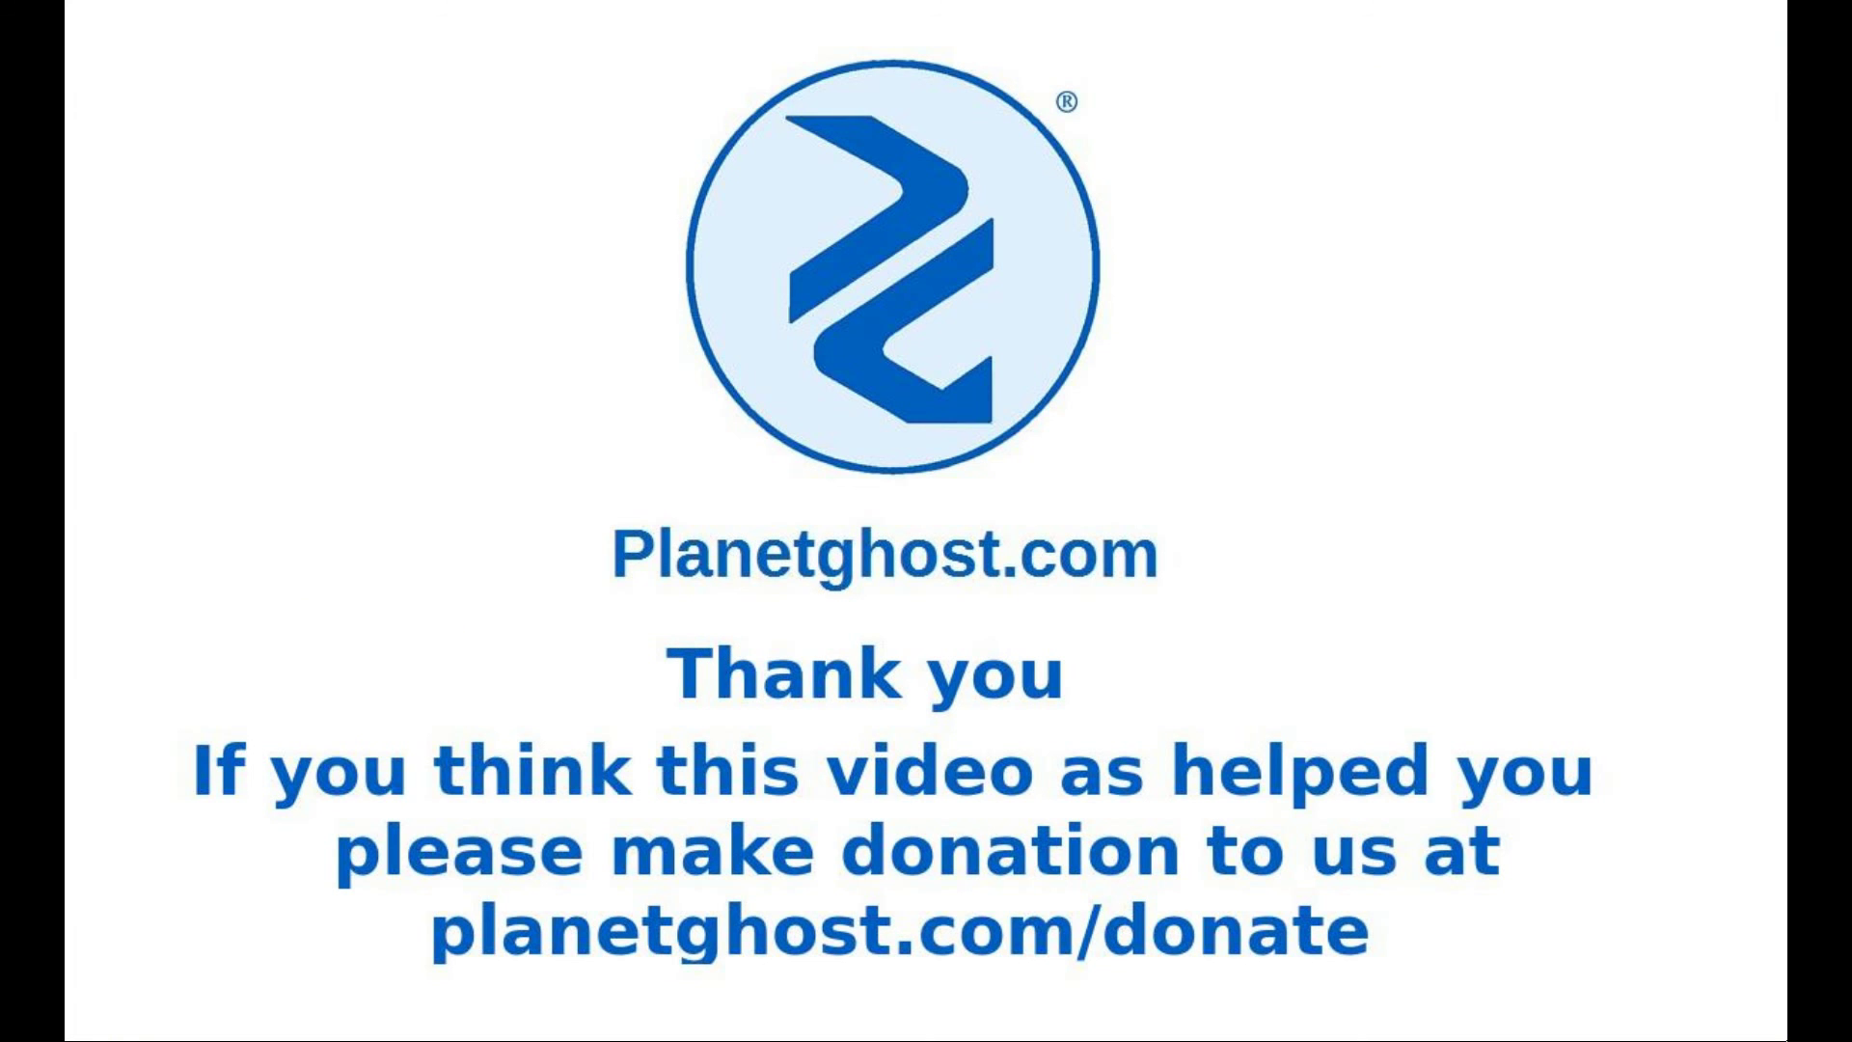